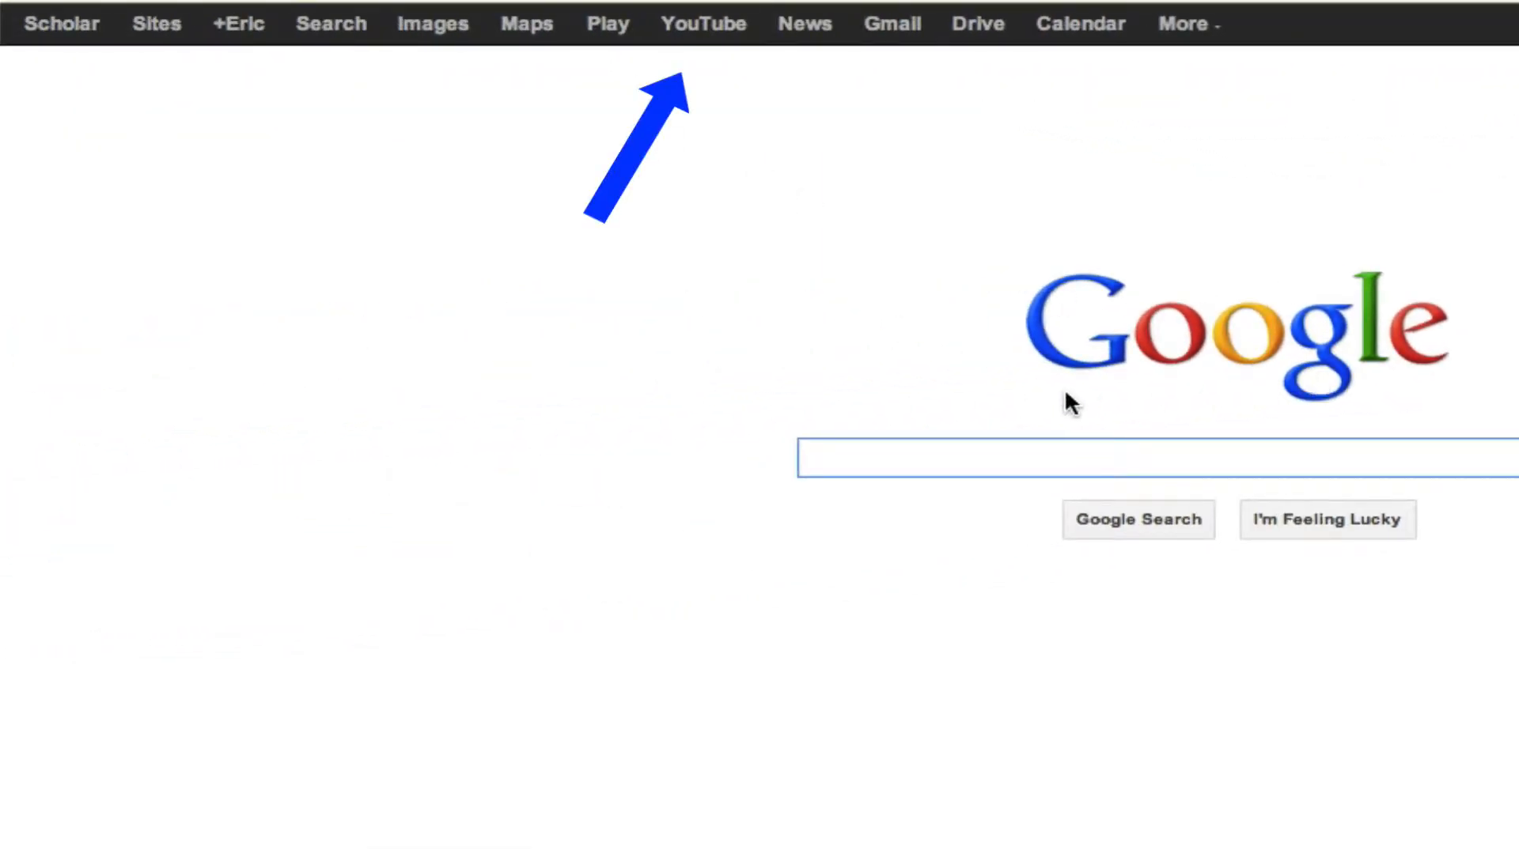
- Go from the Google bar to YouTube and open your own channel page
left_click(707, 33)
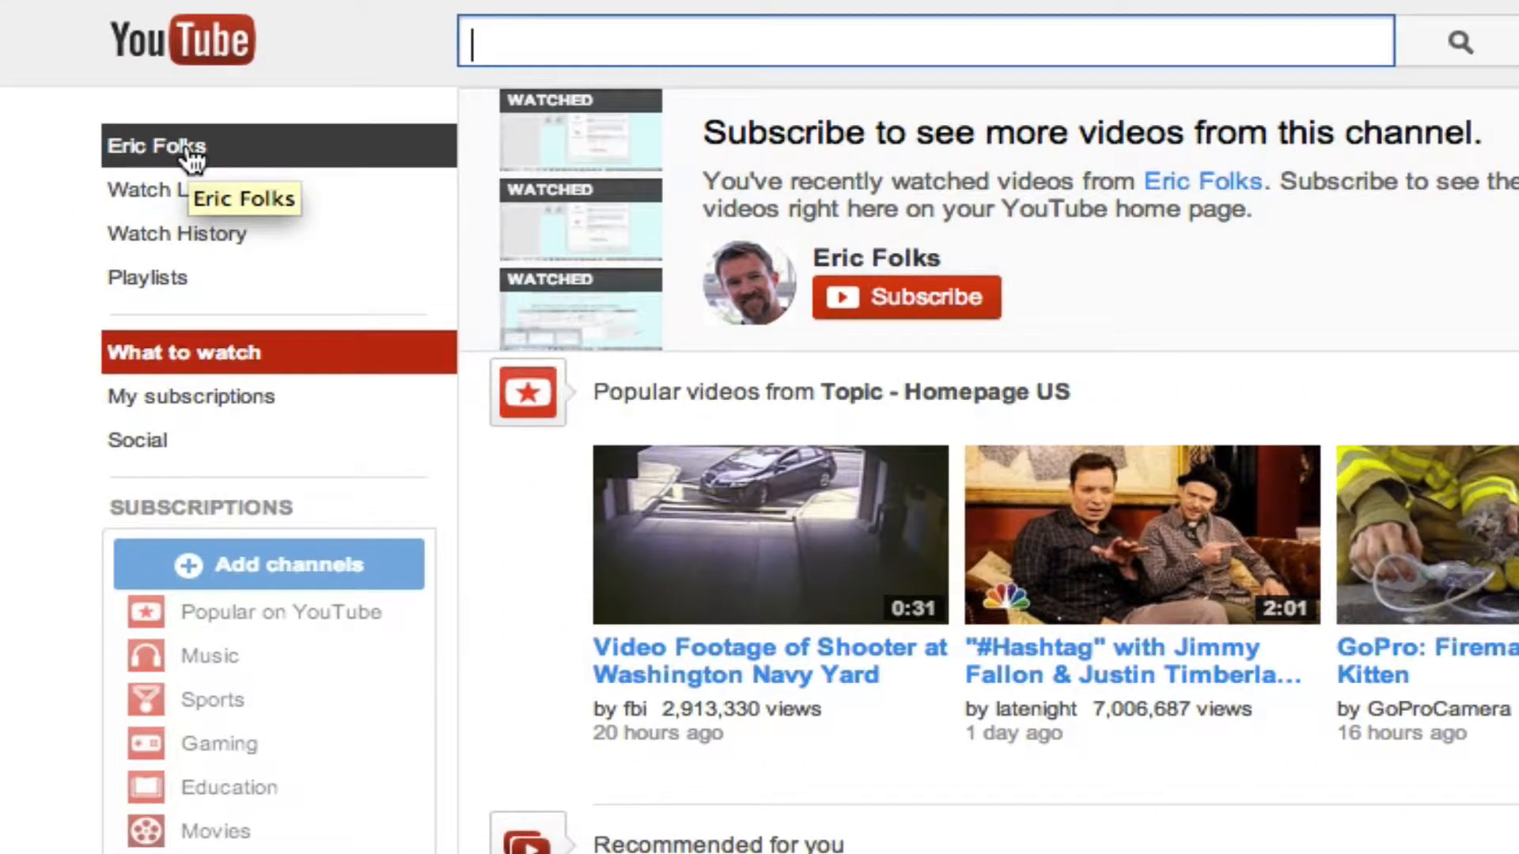
left_click(190, 158)
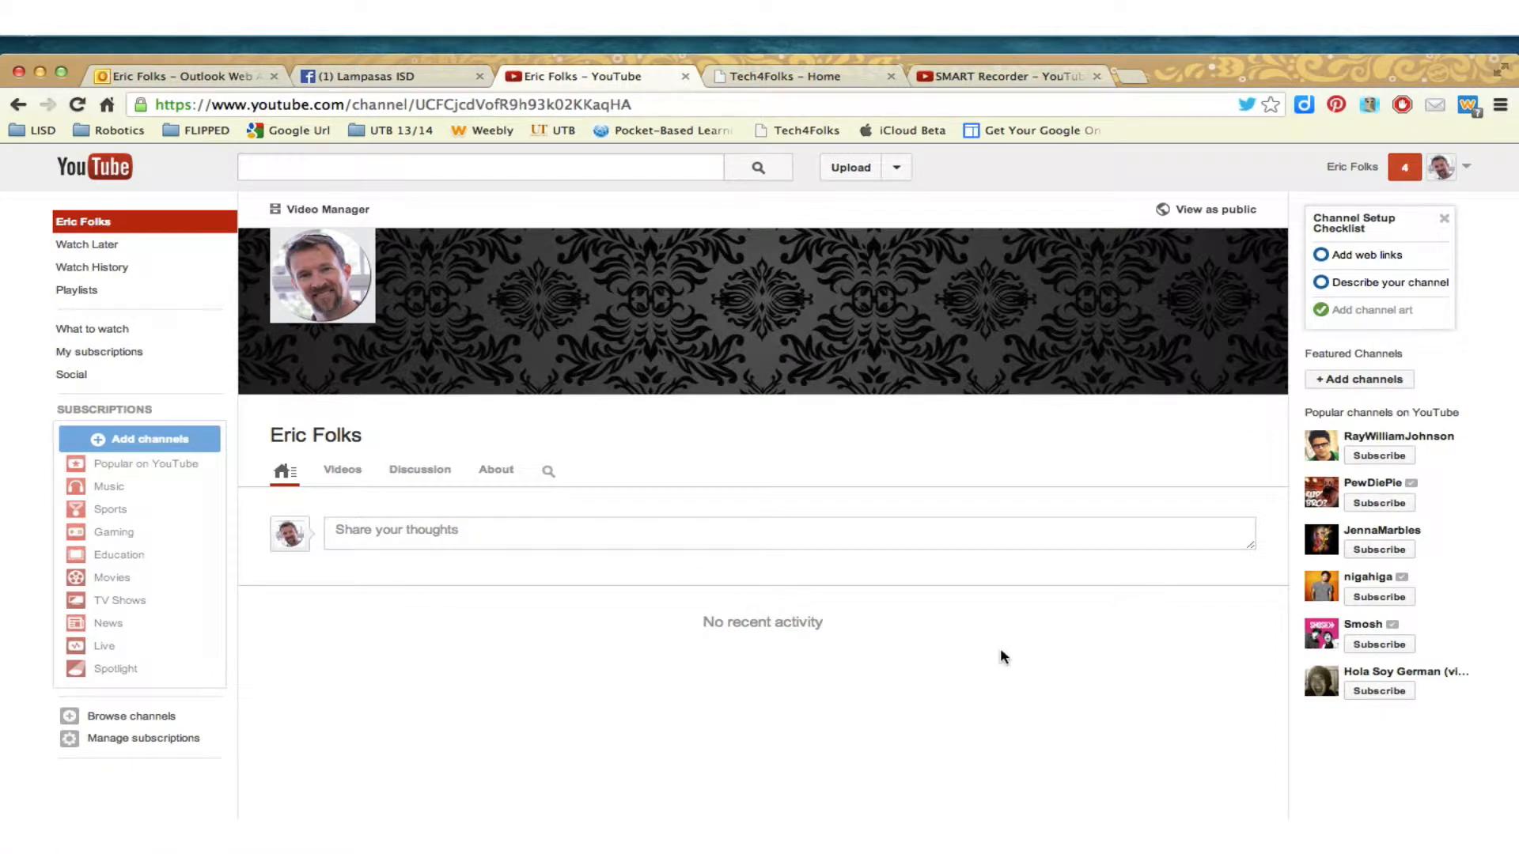
mouse_move(590, 311)
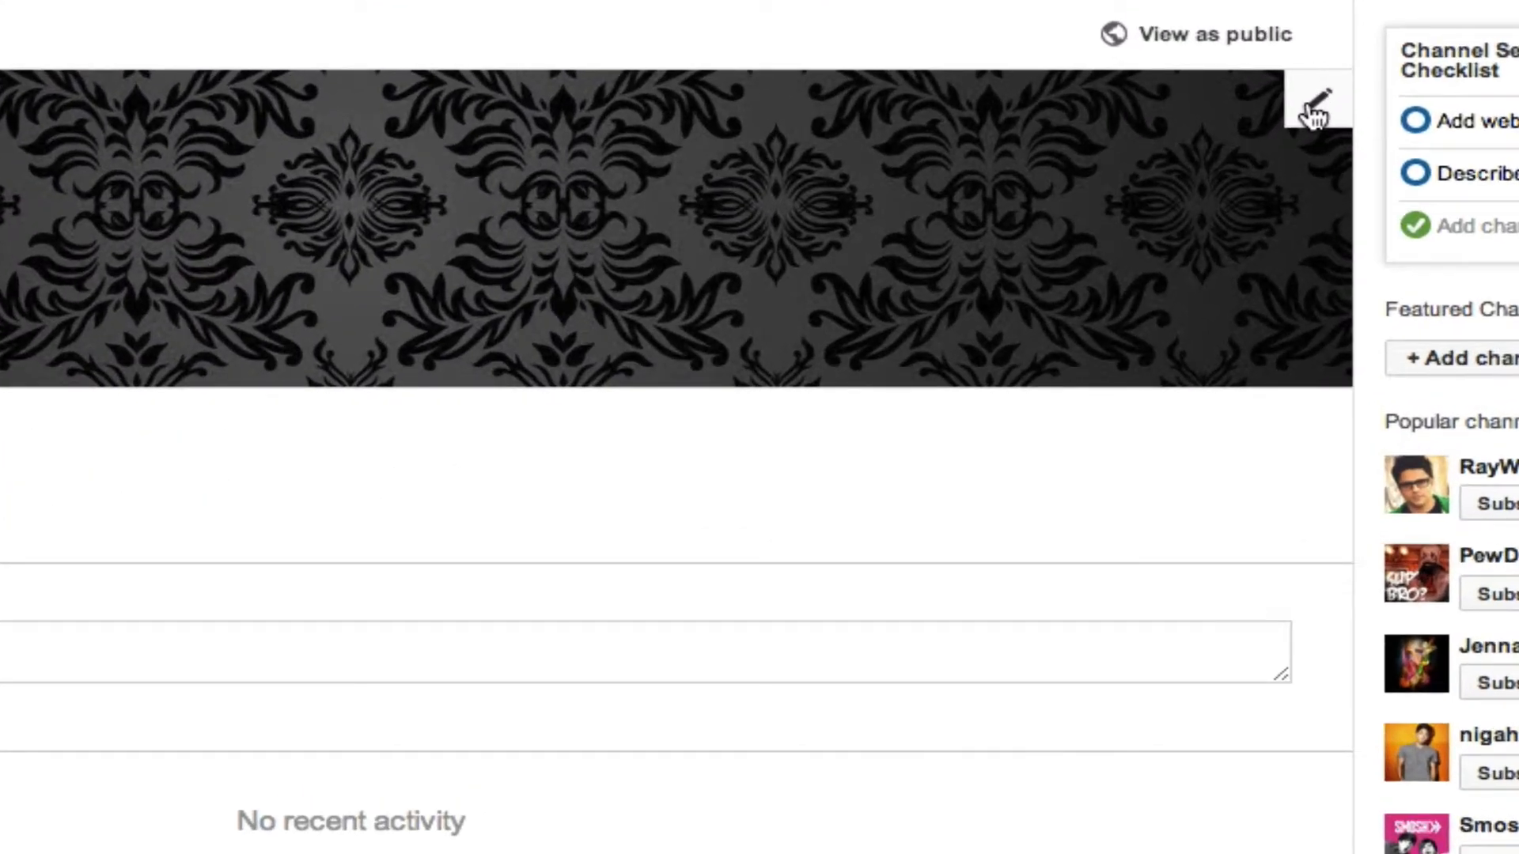
- Open the banner's pencil menu and choose Edit channel art
left_click(1316, 116)
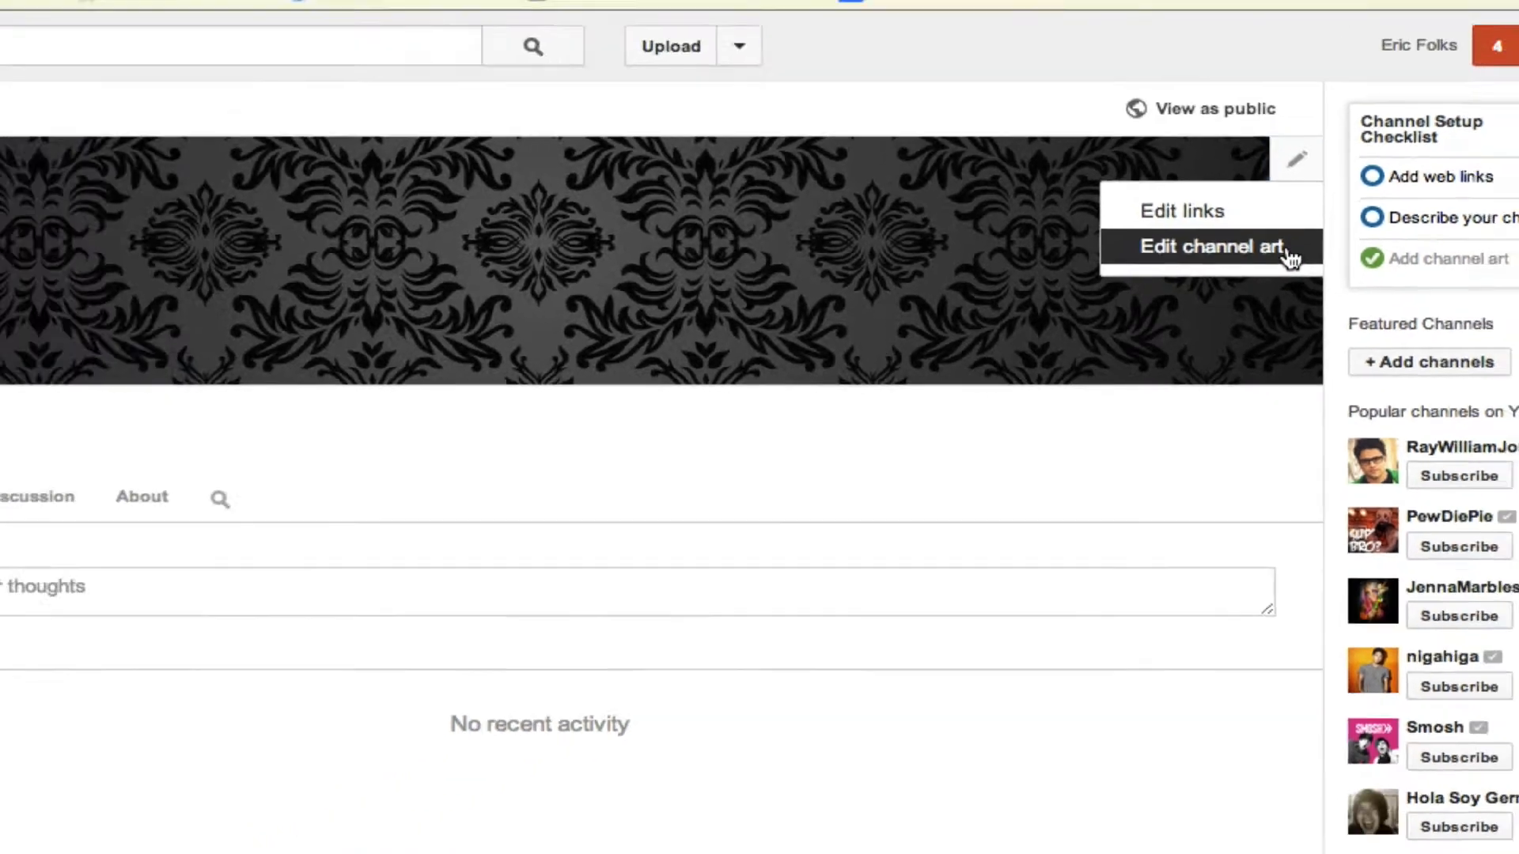
left_click(1305, 212)
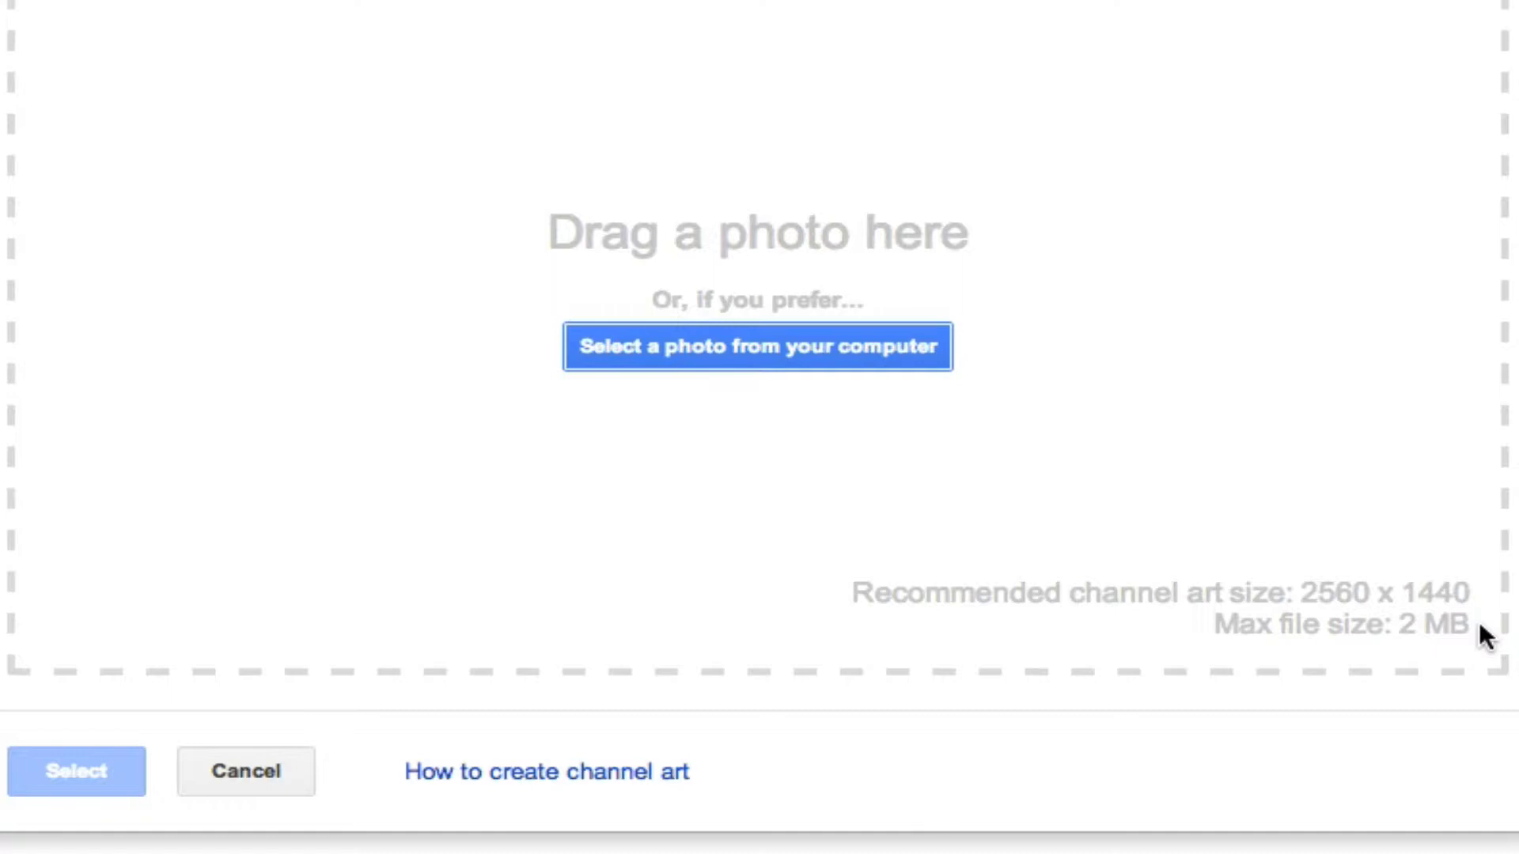
- Upload Eagle Pic copy.JPG from the Desktop into the Channel art dialog
left_click(739, 346)
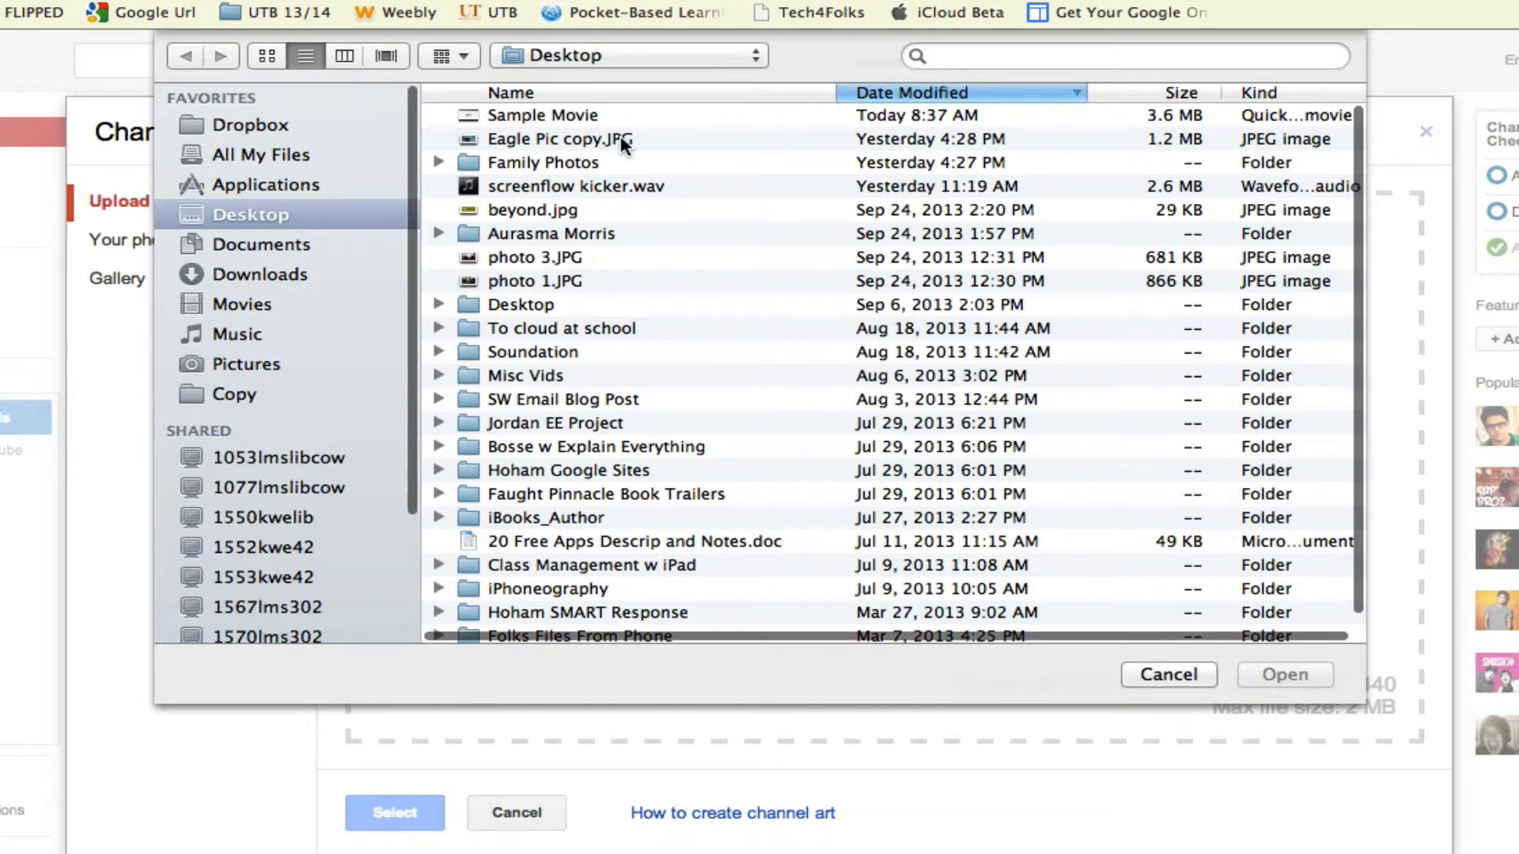
left_click(620, 138)
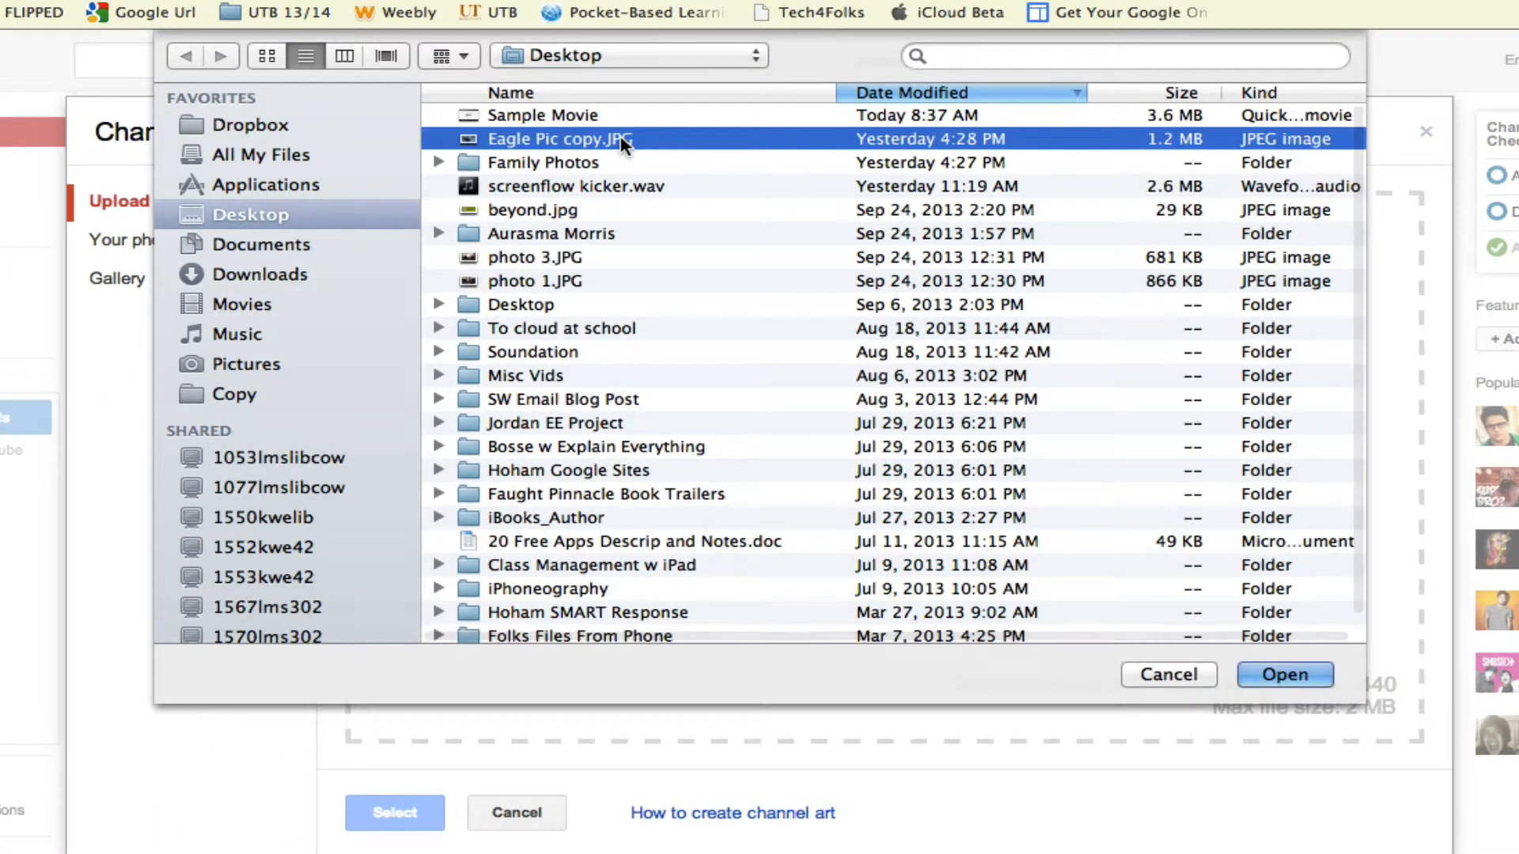
left_click(1306, 671)
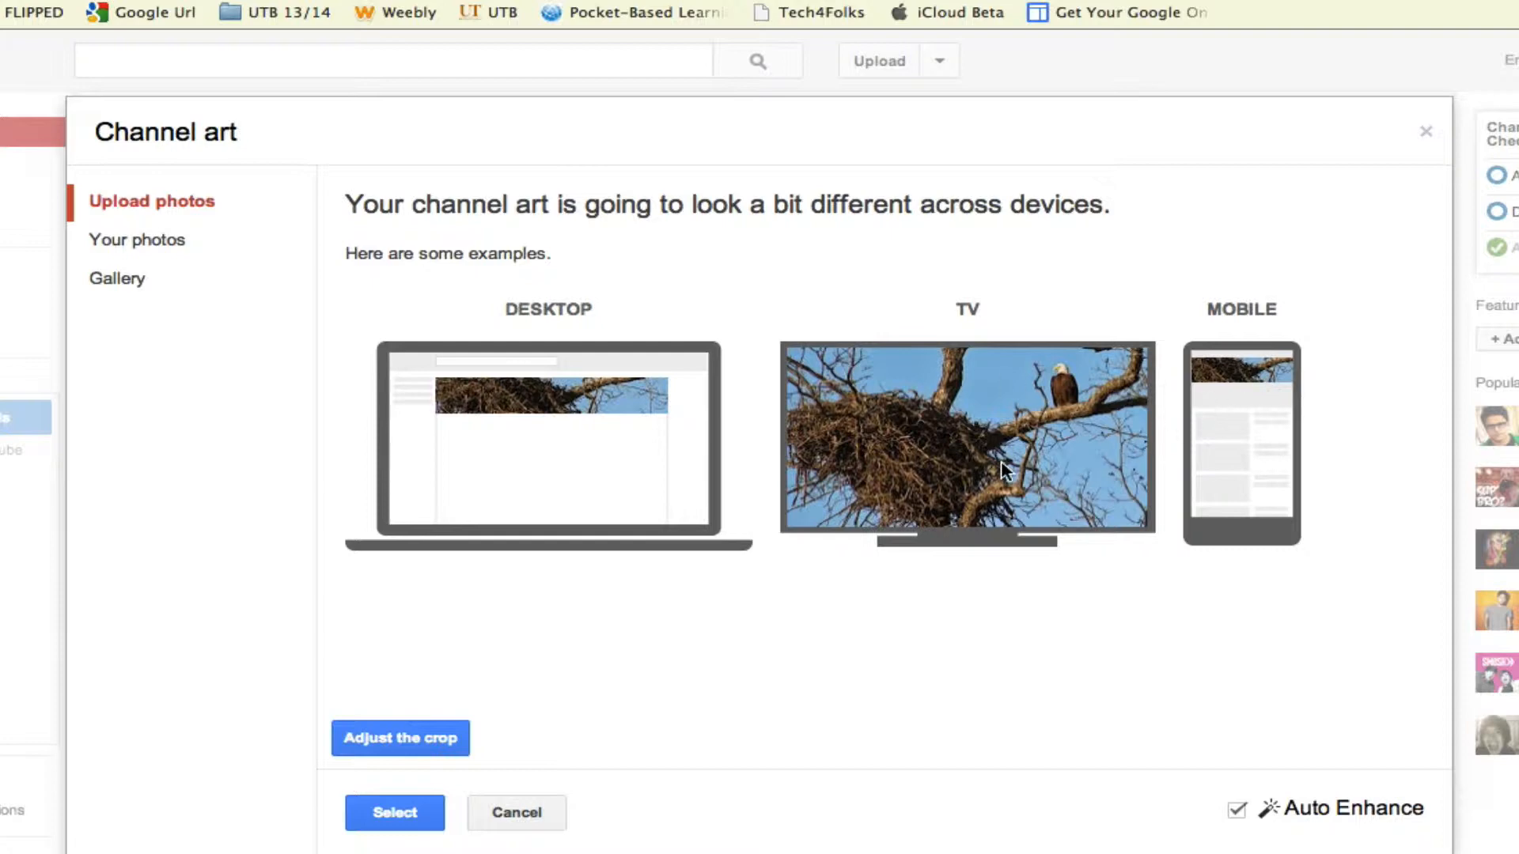
left_click(387, 741)
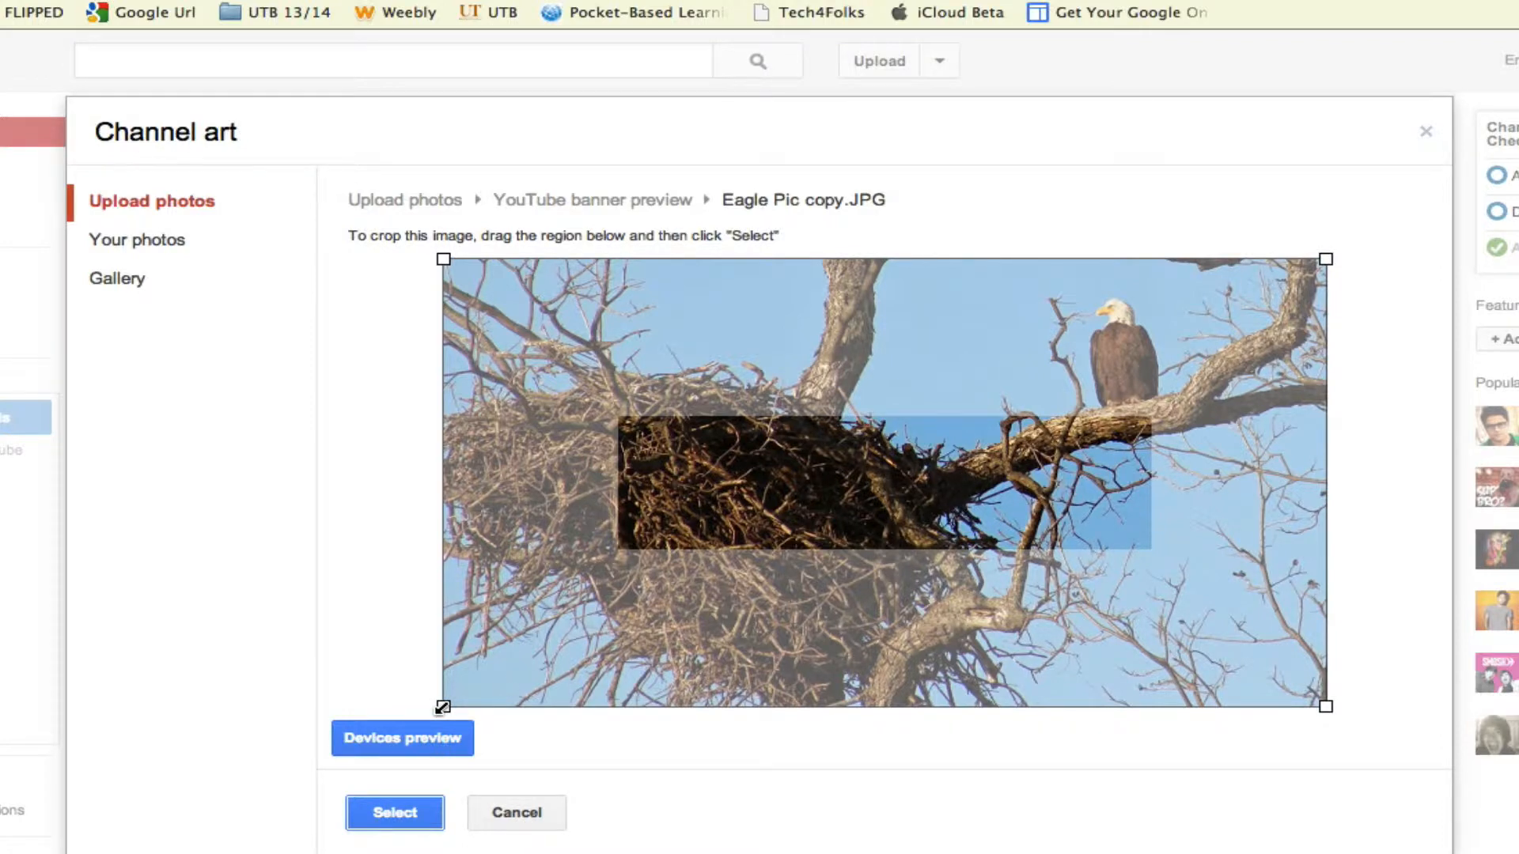
- Shrink the eagle banner's crop area, then drag it back out toward the photo's corner
mouse_move(443, 707)
left_mouse_down()
mouse_move(618, 618)
mouse_move(593, 665)
mouse_move(448, 723)
left_mouse_up()
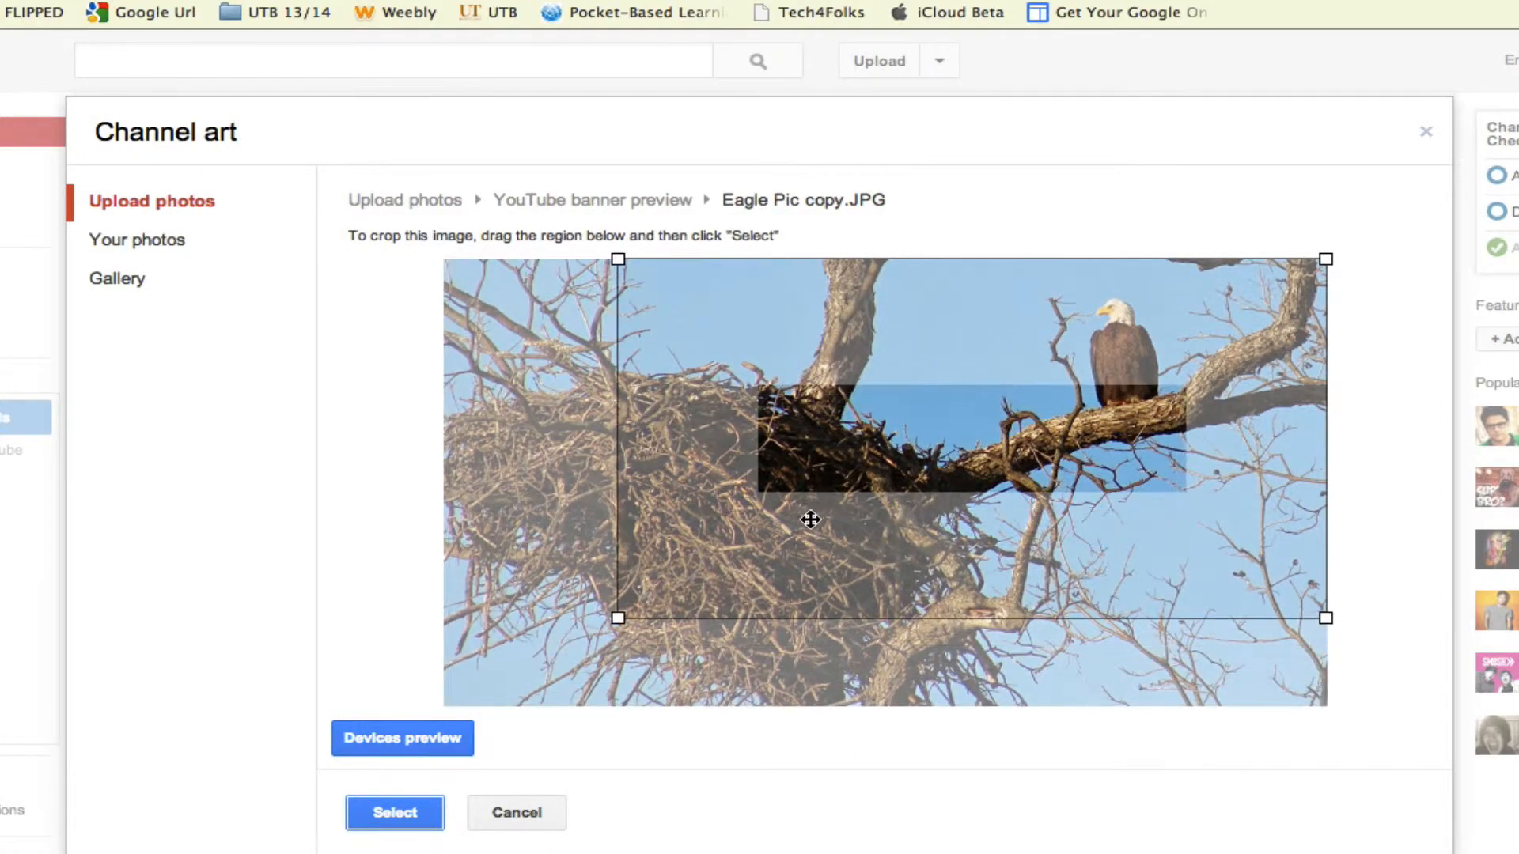
left_click_drag(618, 618, 410, 735)
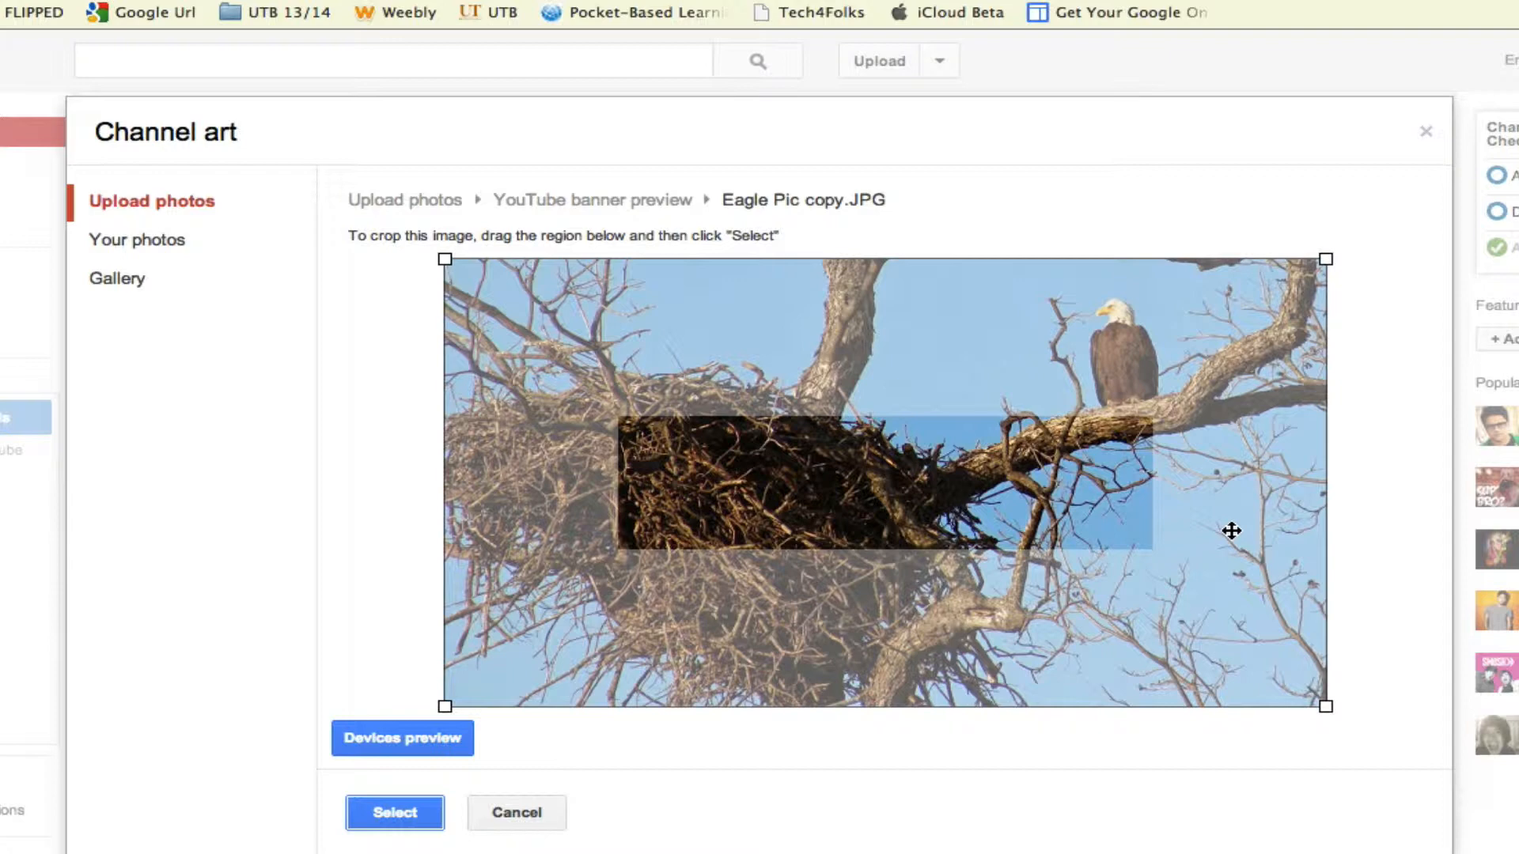
- Pick the green horsetail image from the Gallery and apply it as the channel banner
left_click(119, 282)
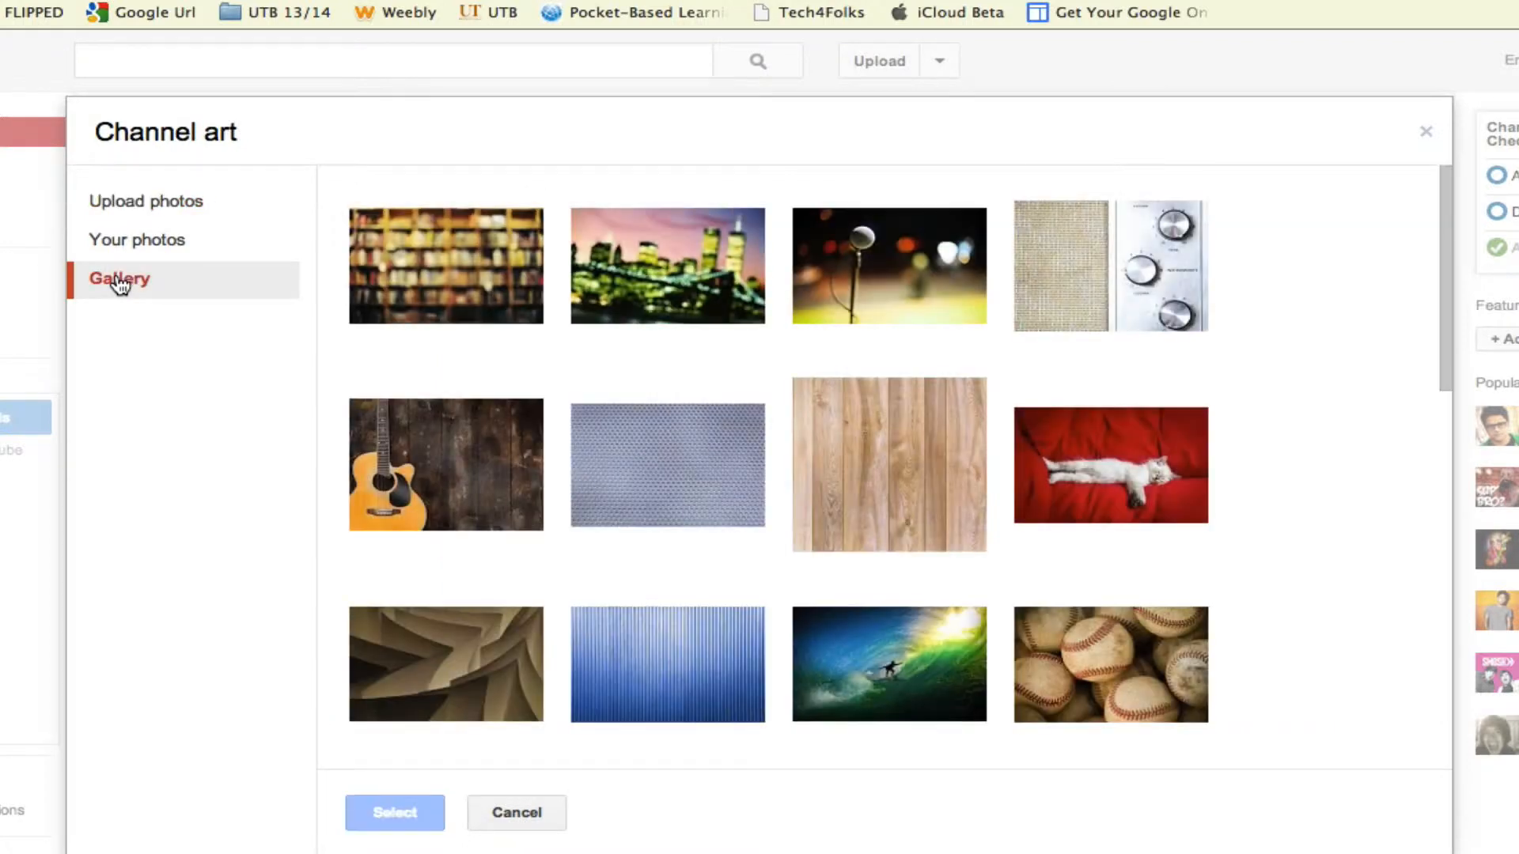
scroll(789, 595, "down", 5)
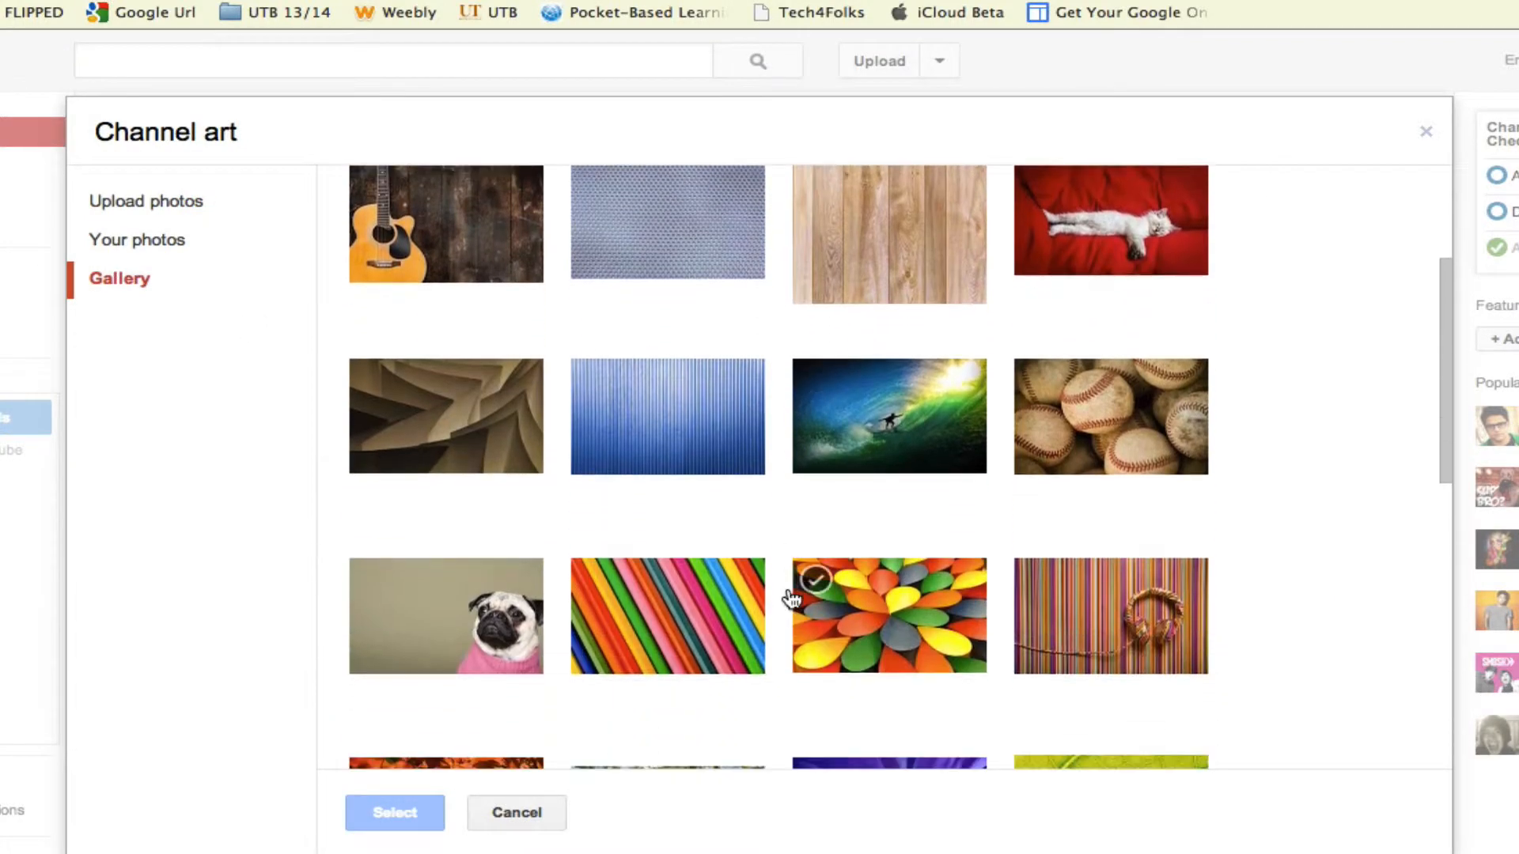
scroll(789, 597, "down", 10)
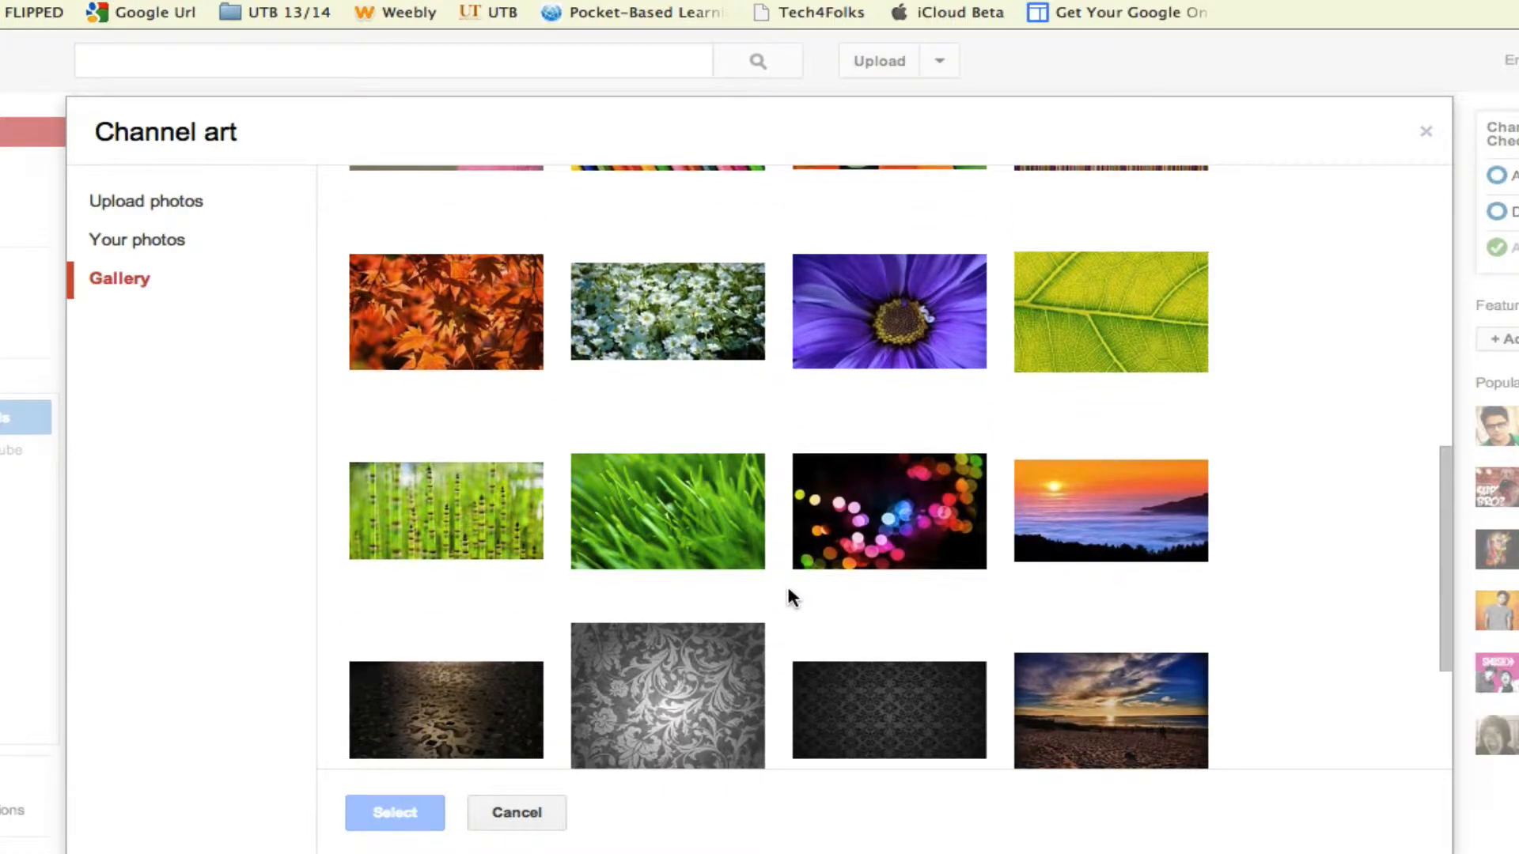
left_click(499, 532)
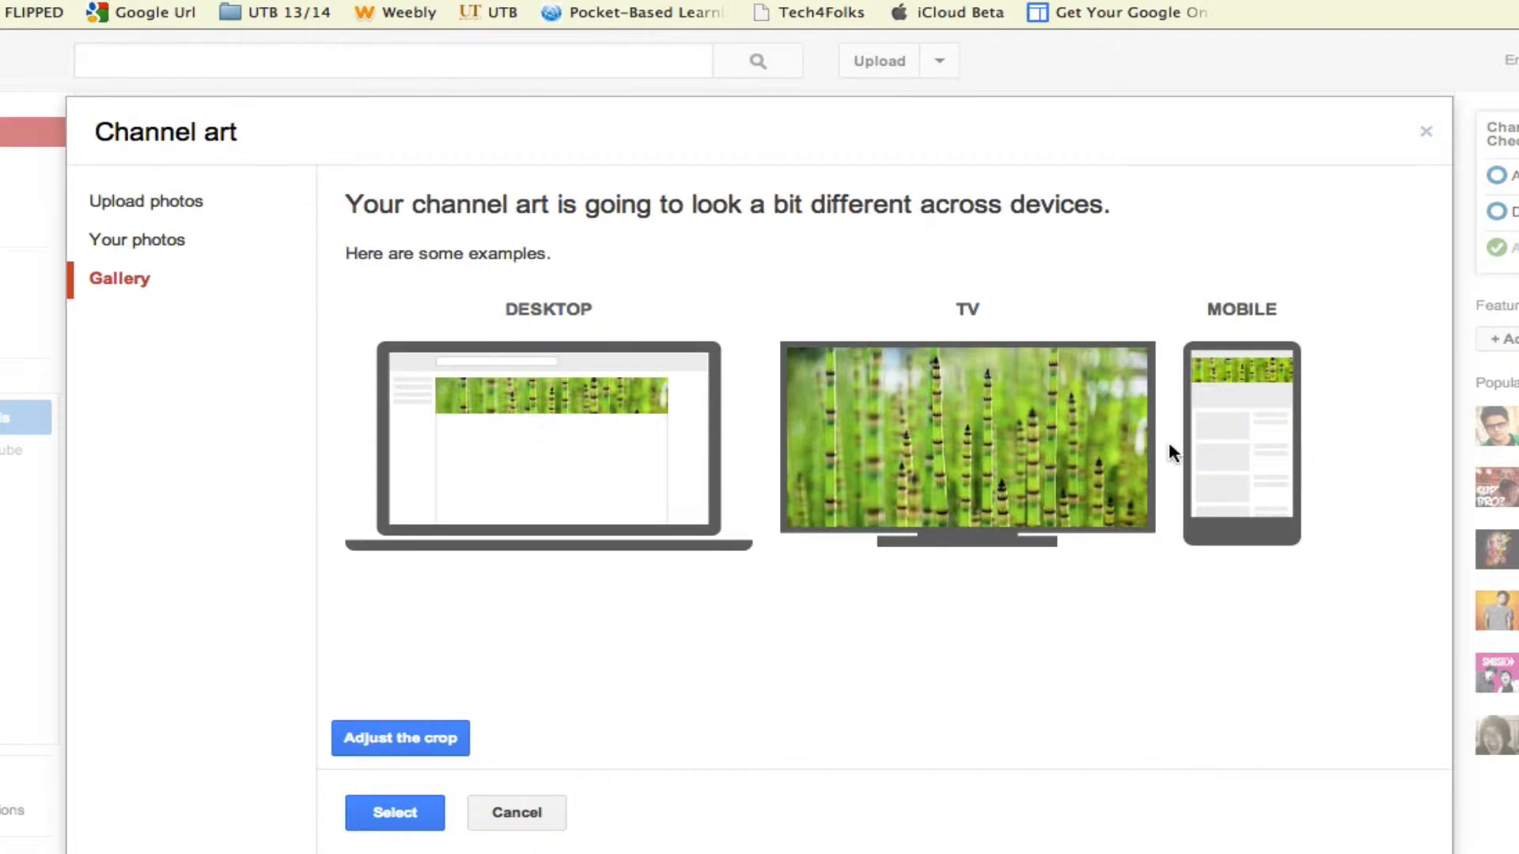
left_click(400, 813)
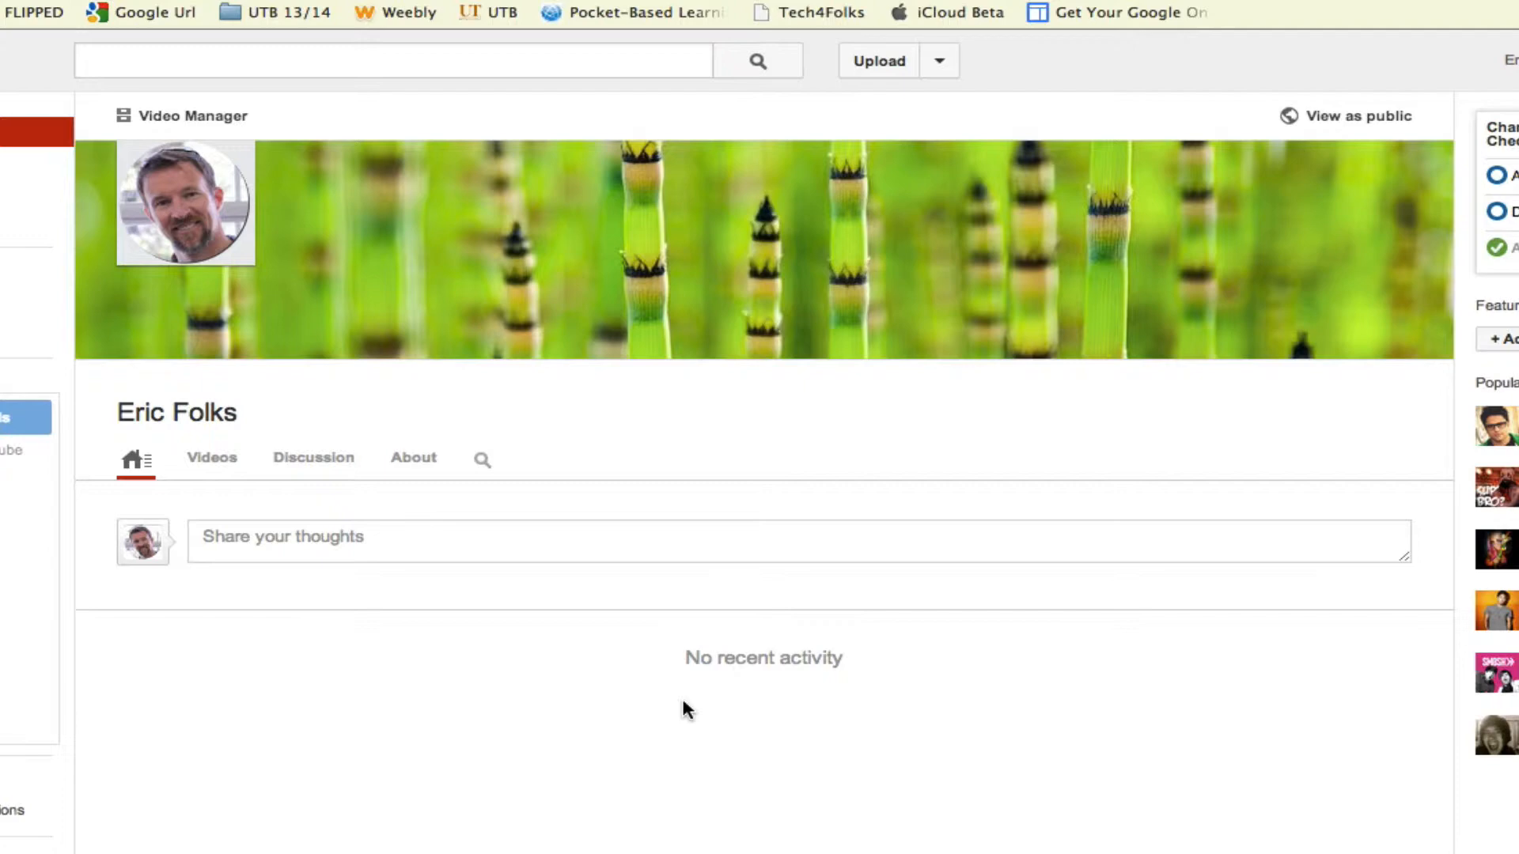
- Go to the creator Dashboard from the Upload dropdown, showing no videos yet
mouse_move(1432, 182)
left_click(942, 69)
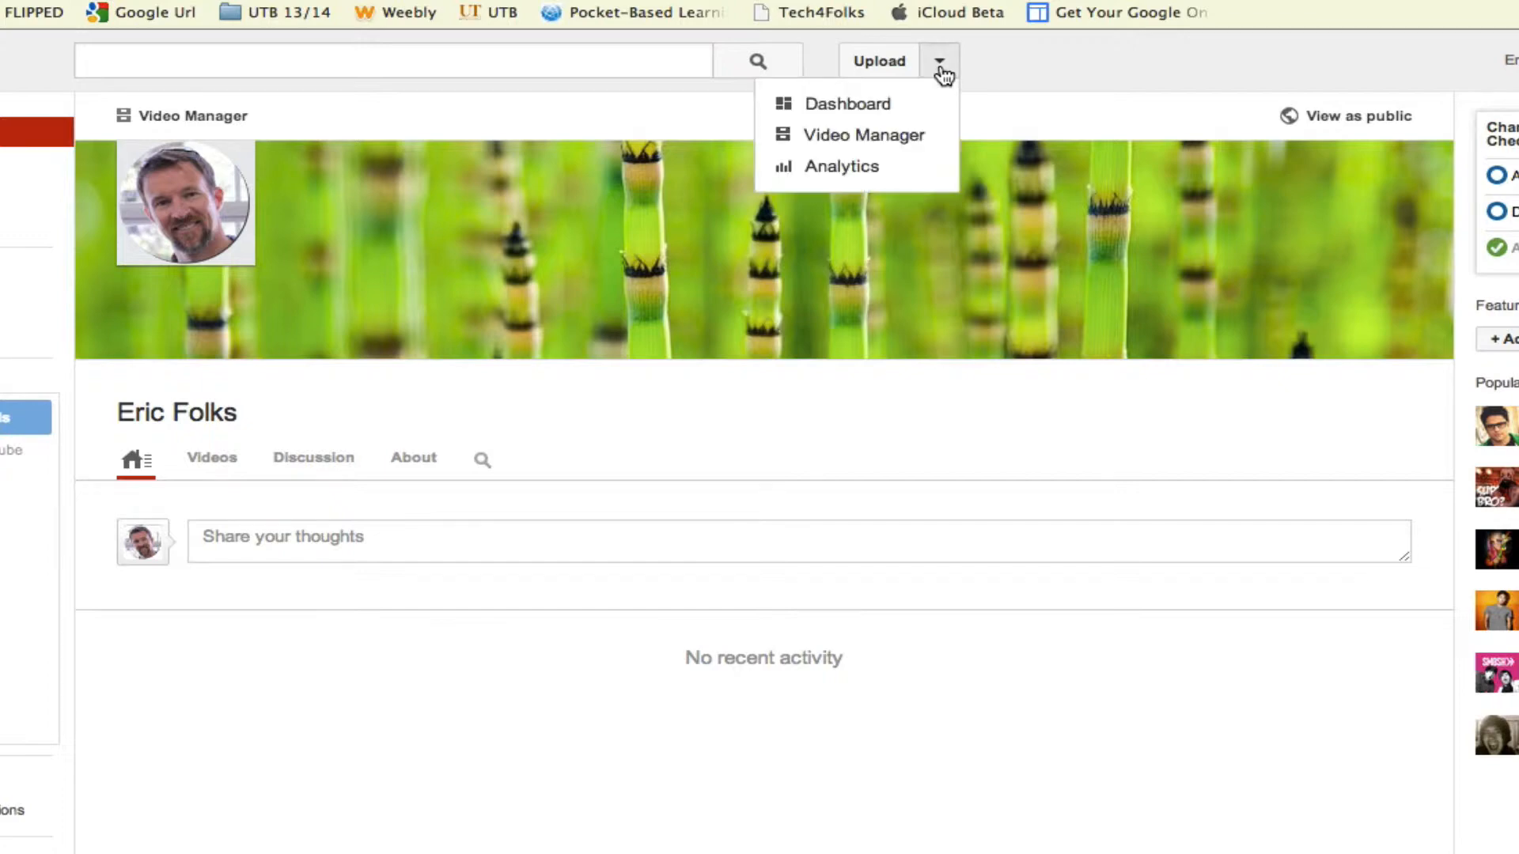
left_click(891, 108)
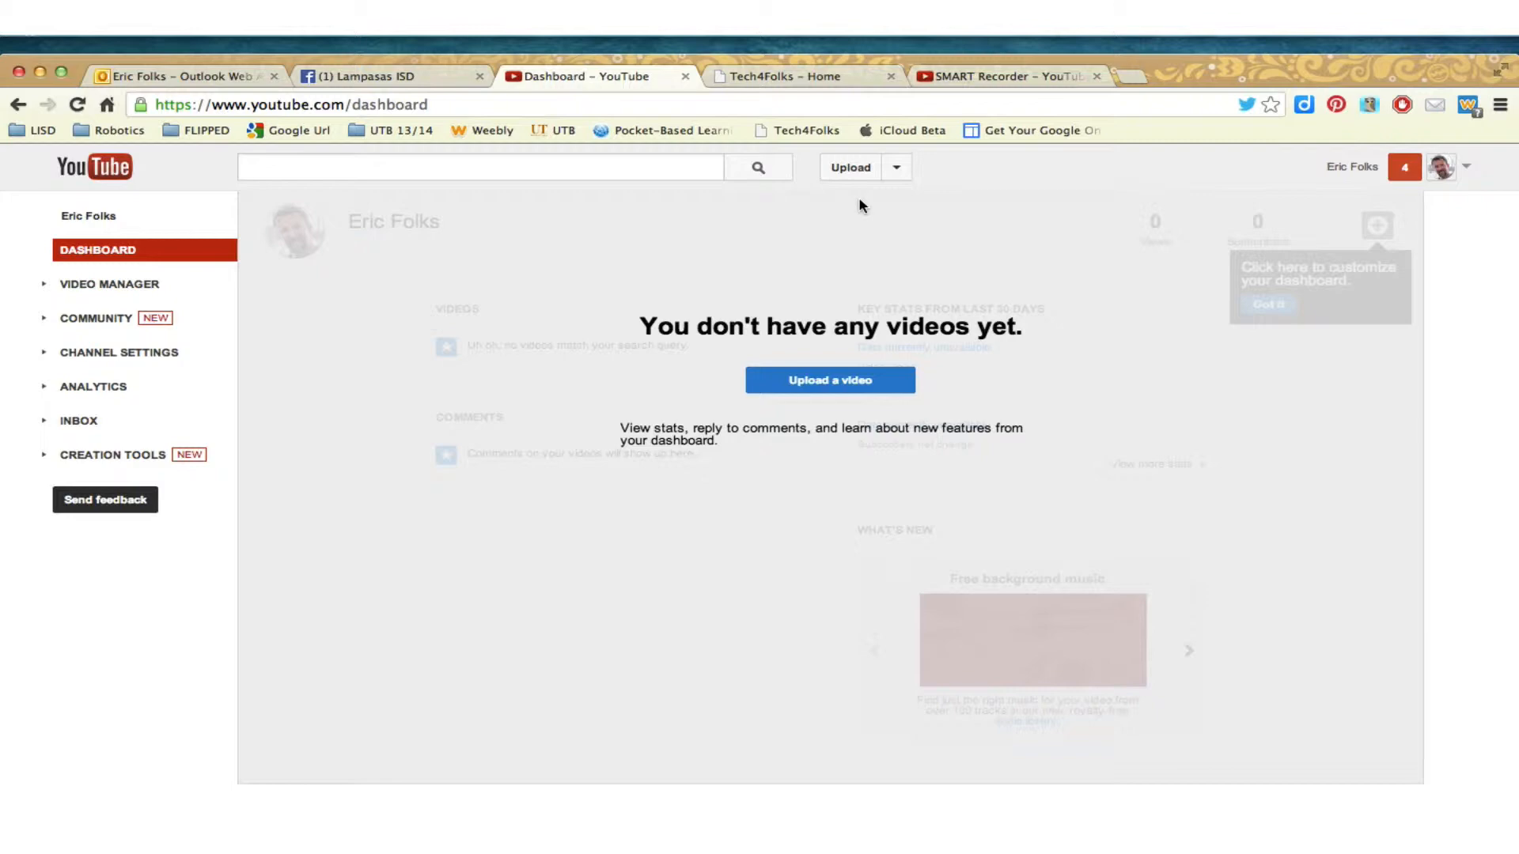
- Upload the Sample Movie file from the Desktop folder to the channel
left_click(852, 170)
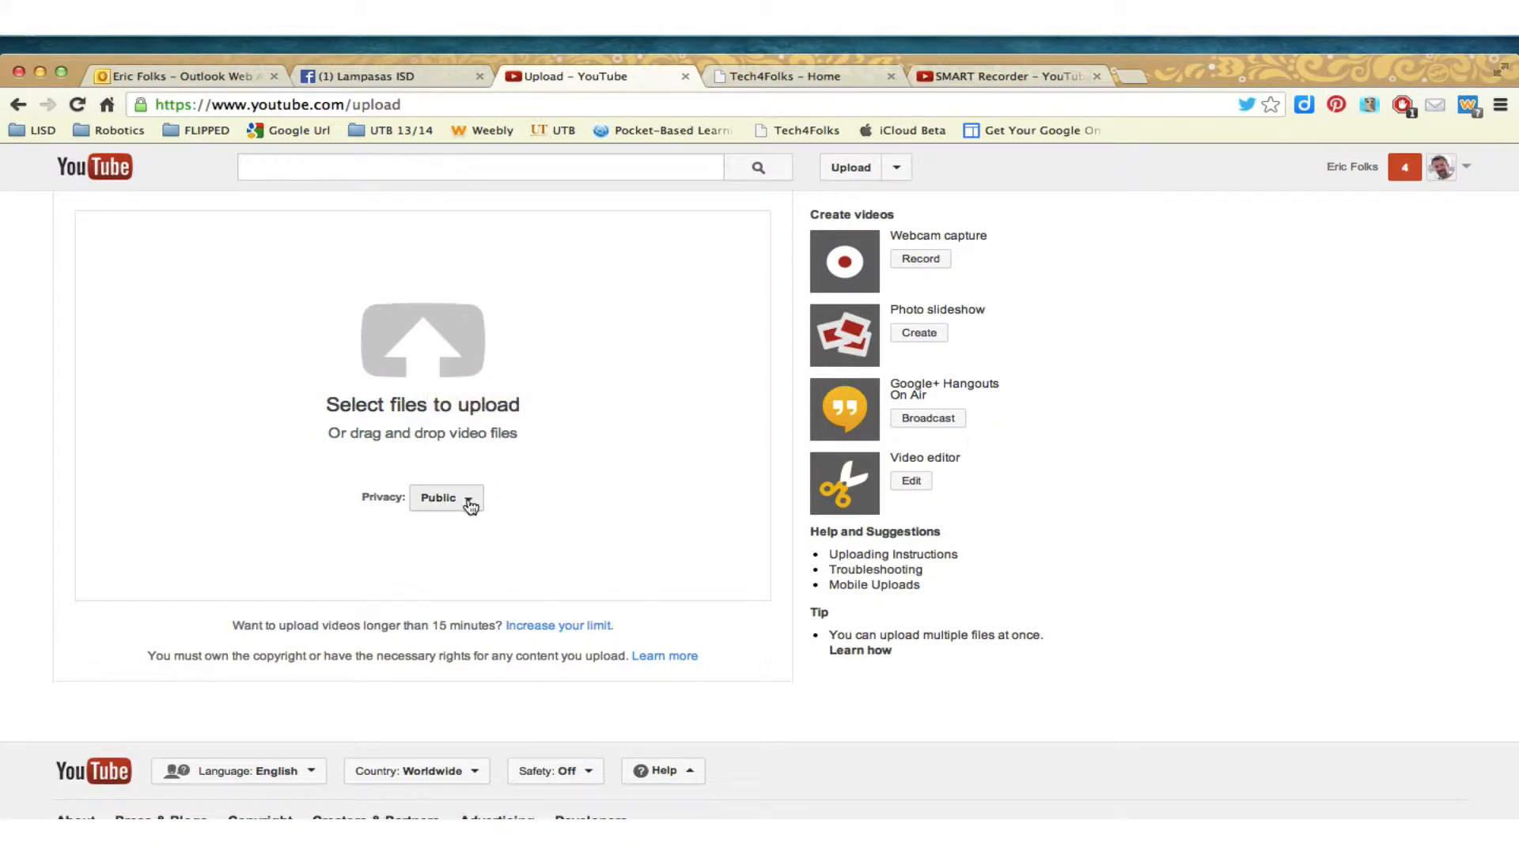
left_click(425, 358)
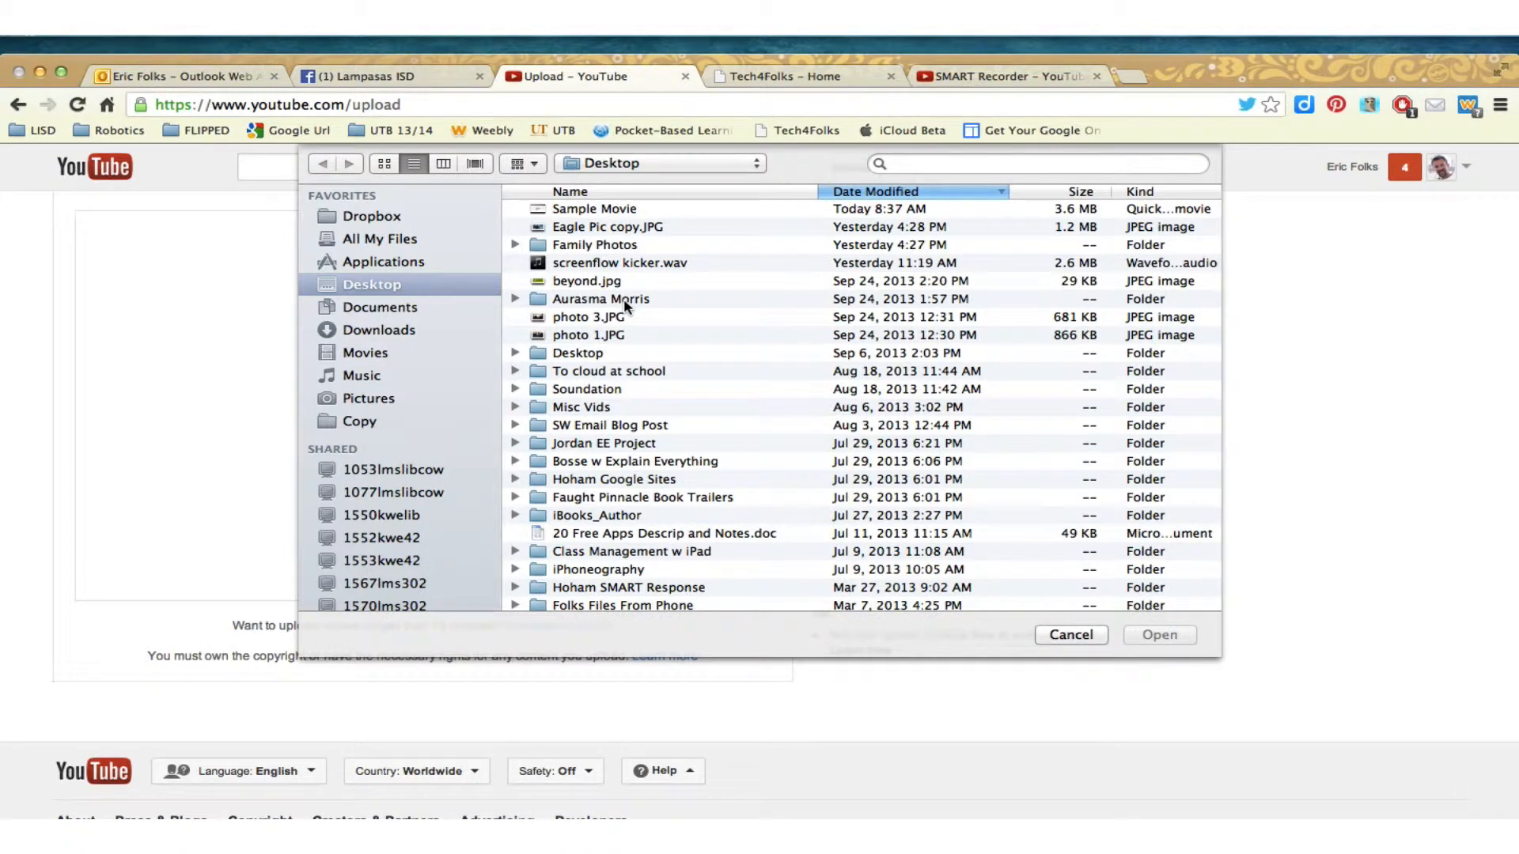
left_click(779, 212)
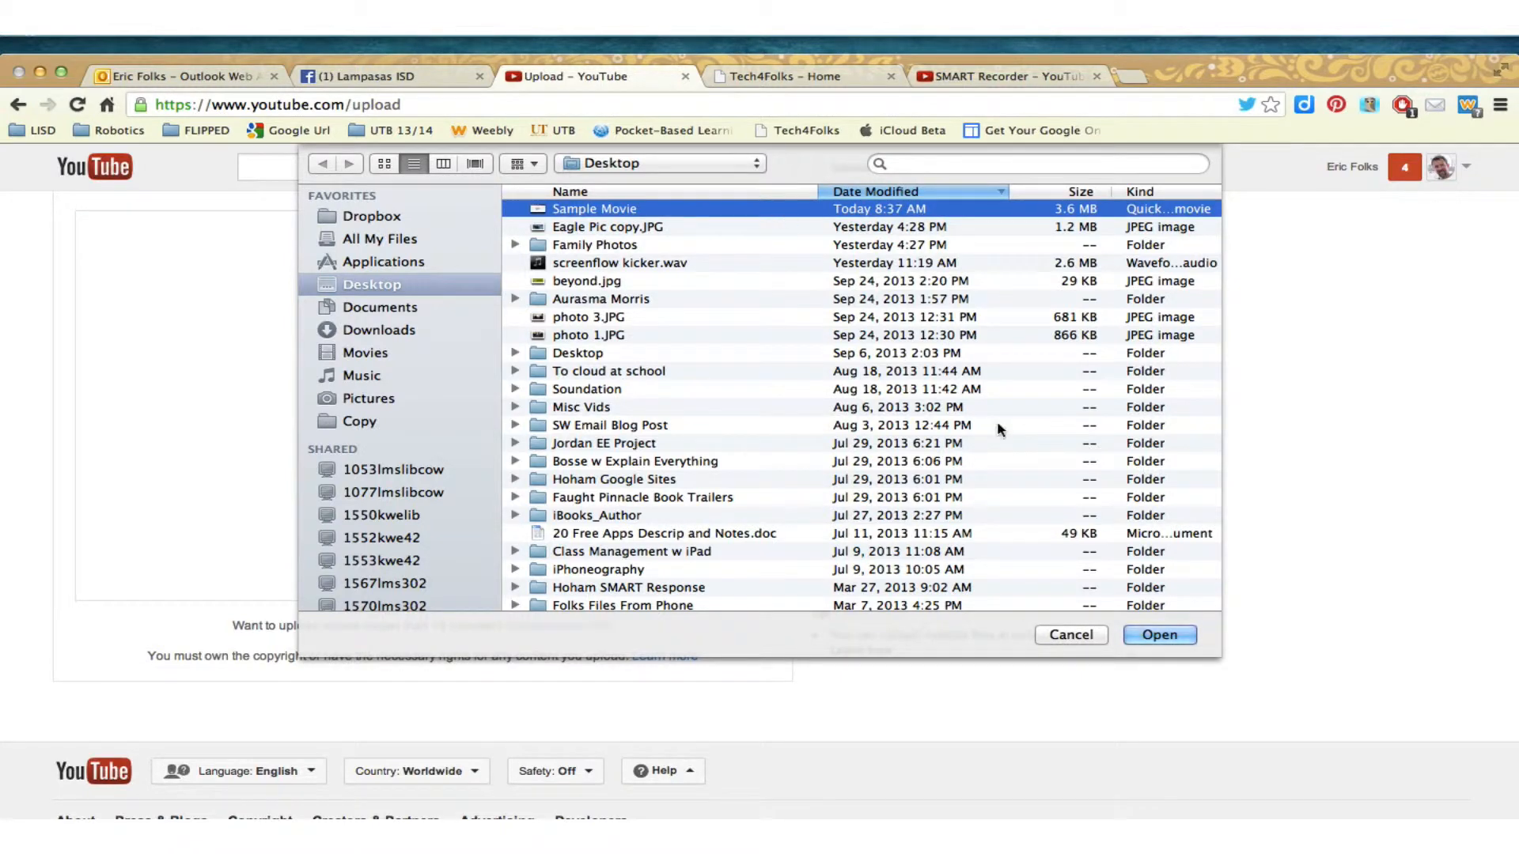
left_click(1176, 638)
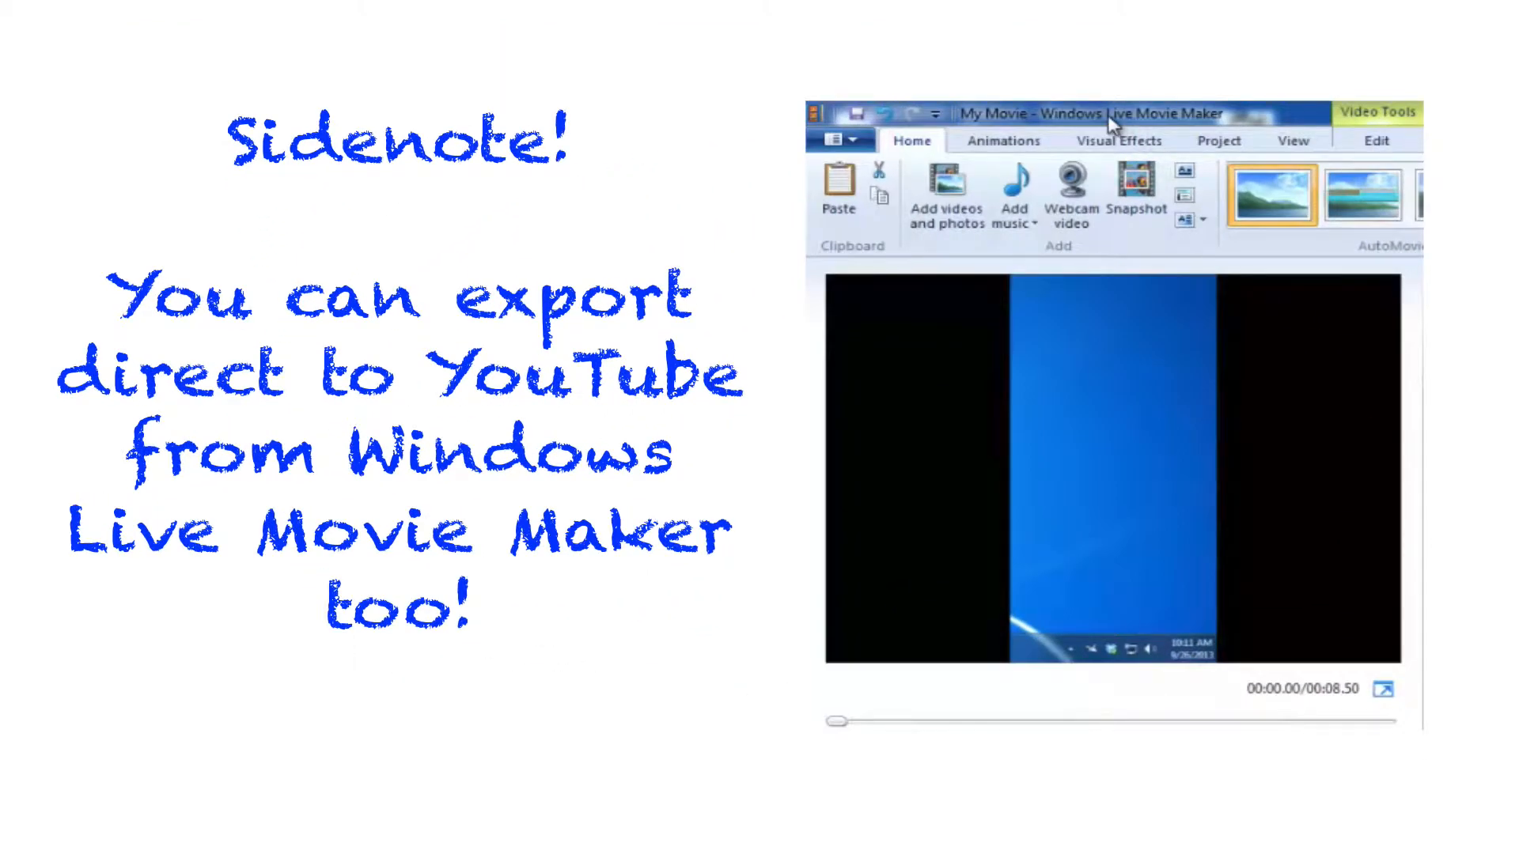
- Show Movie Maker's application menu with its Publish movie web options
left_click(856, 147)
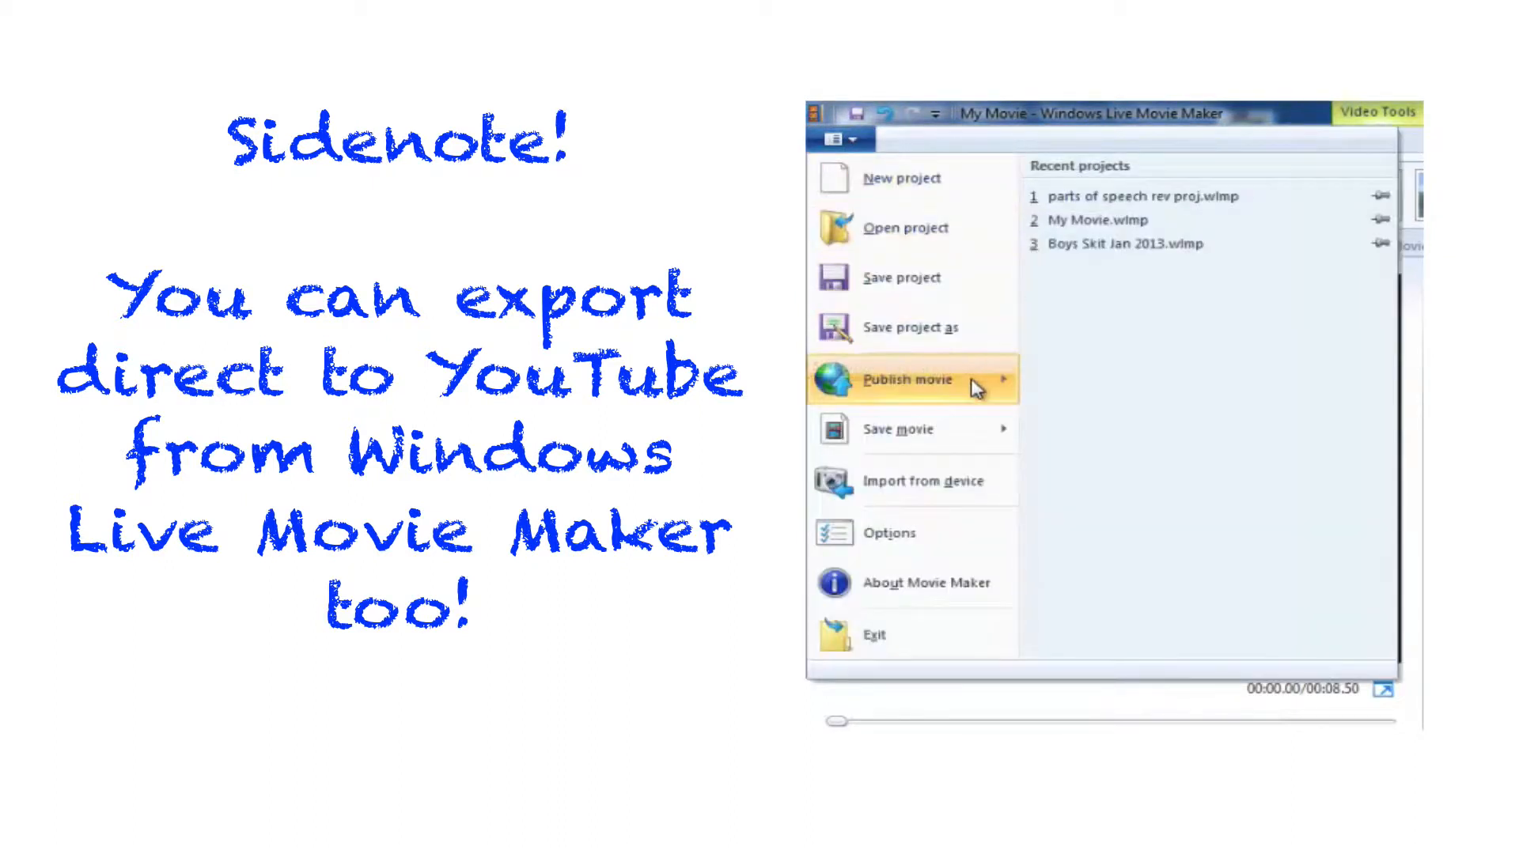
mouse_move(981, 383)
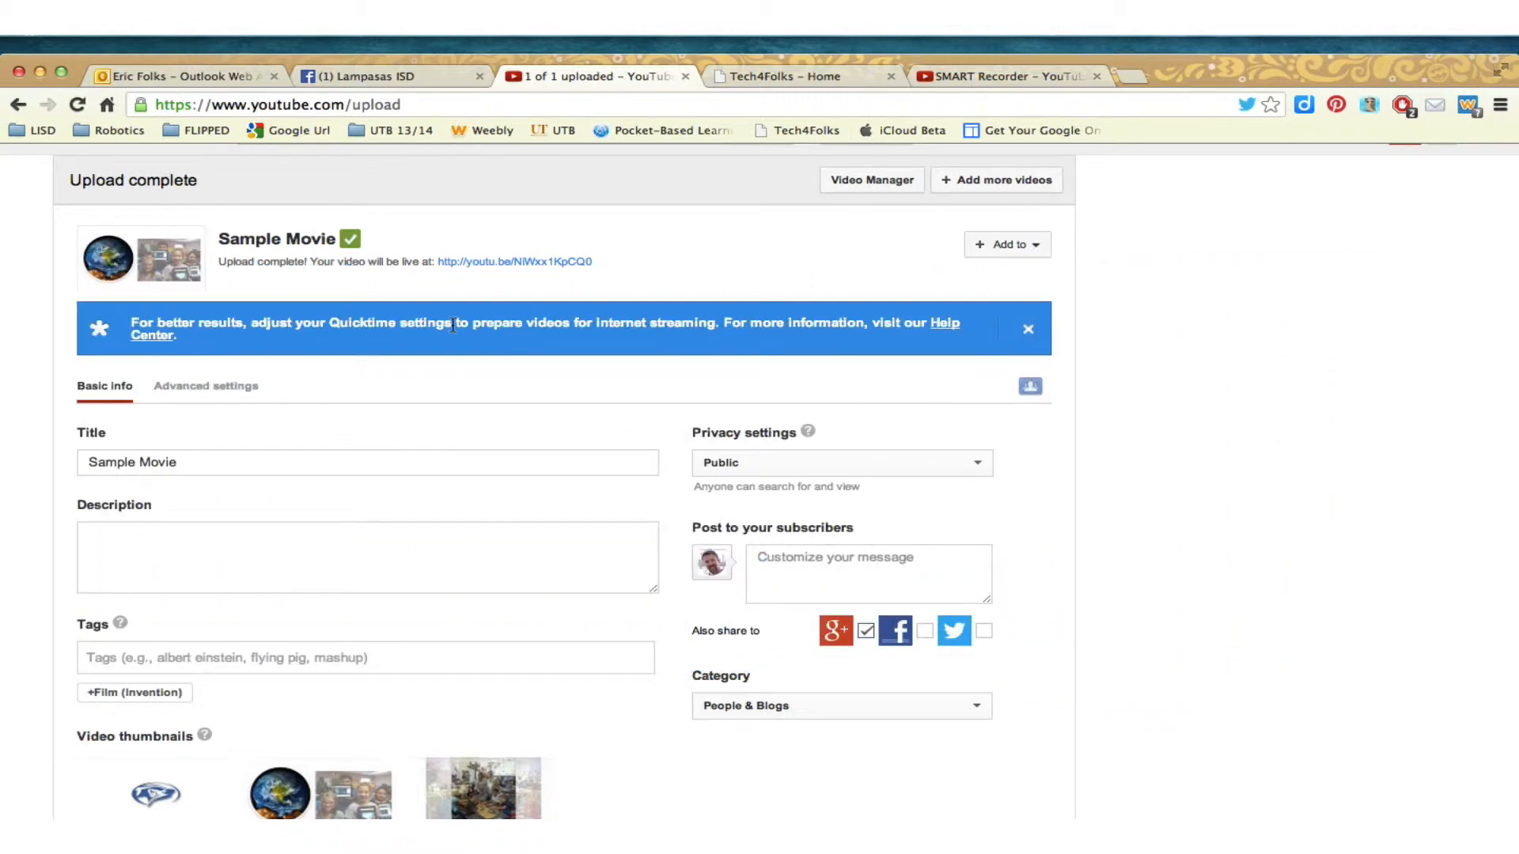
left_click(839, 80)
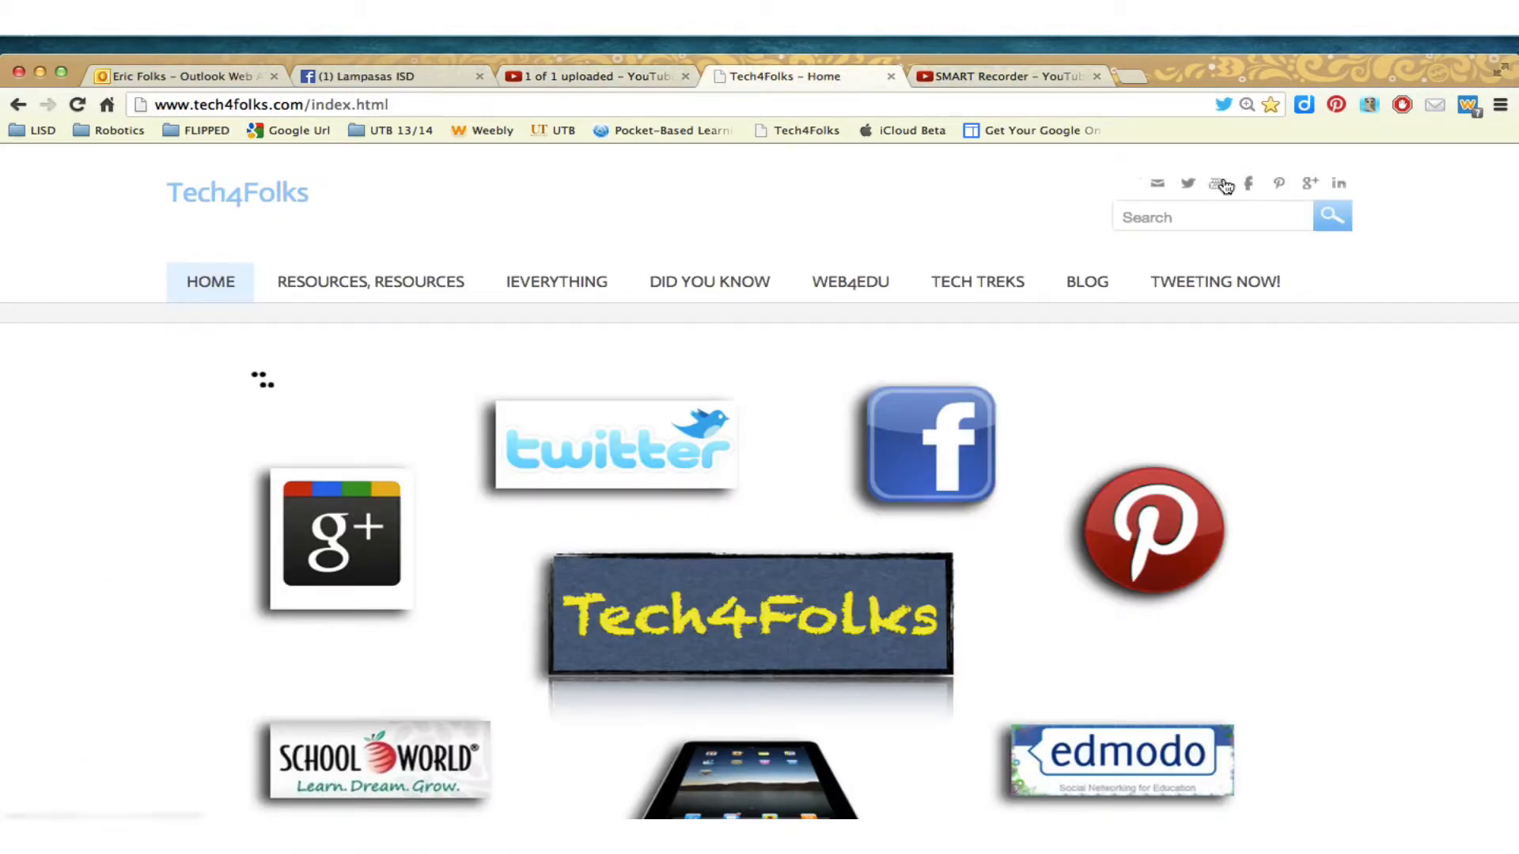
left_click(1020, 84)
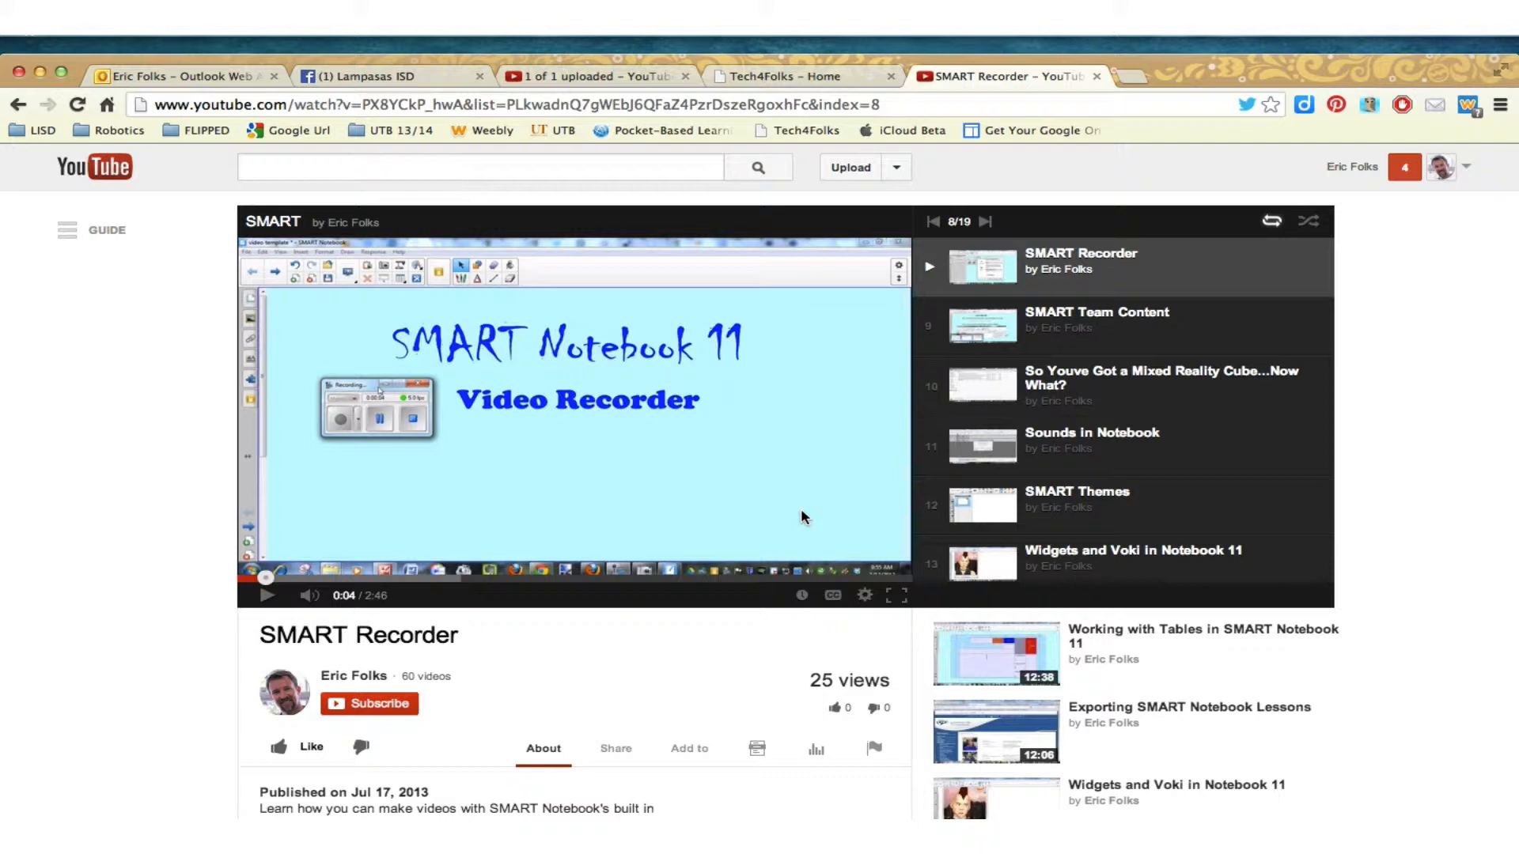
left_click(641, 84)
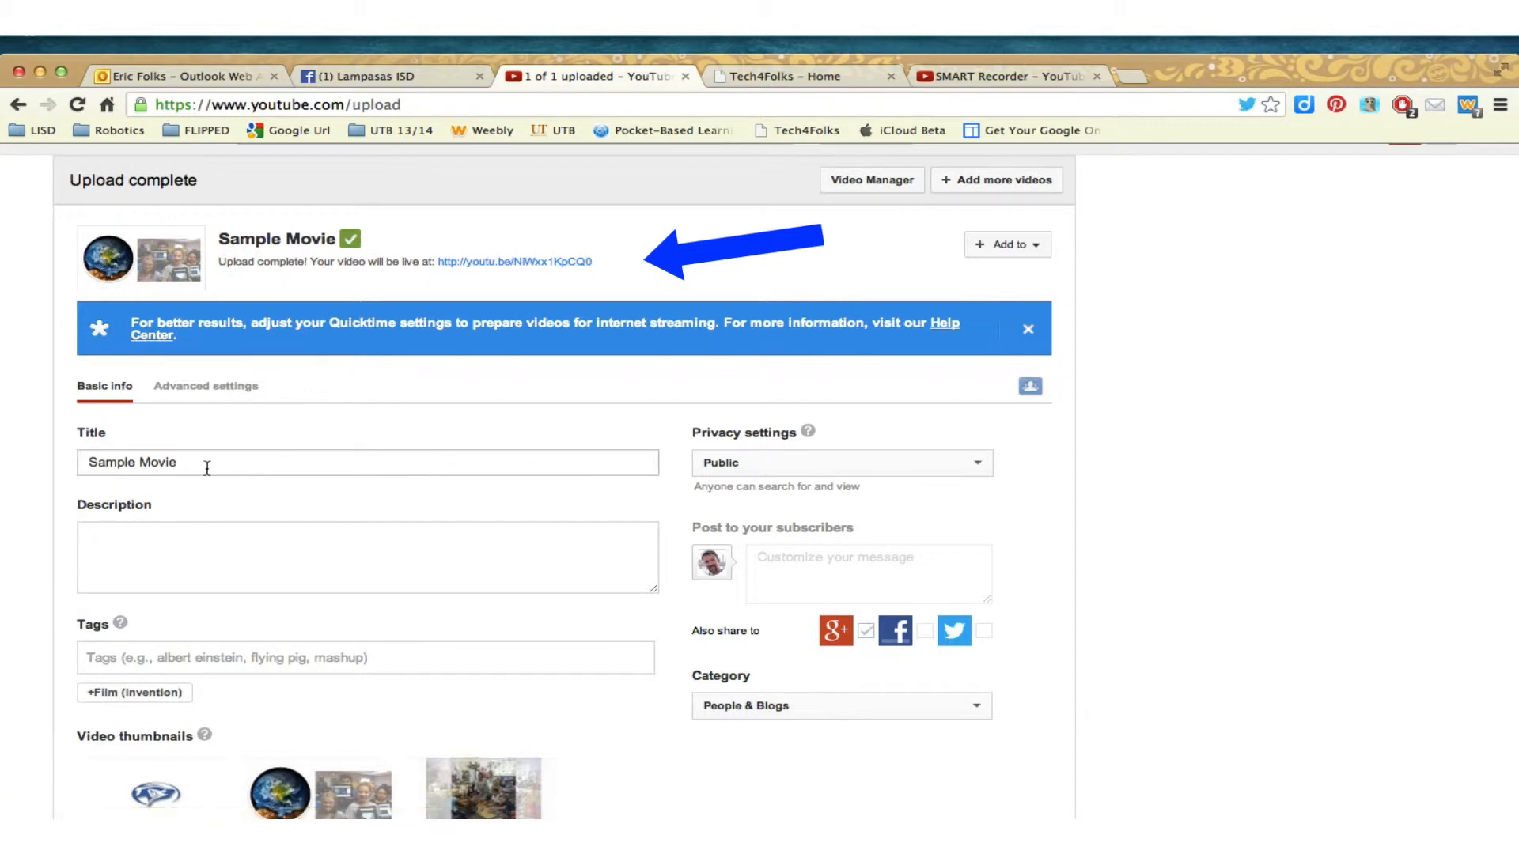
- Add the description 'This is just a test' and the tag 'Lampasas ISD', then pick another thumbnail frame
scroll(371, 590, "down", 3)
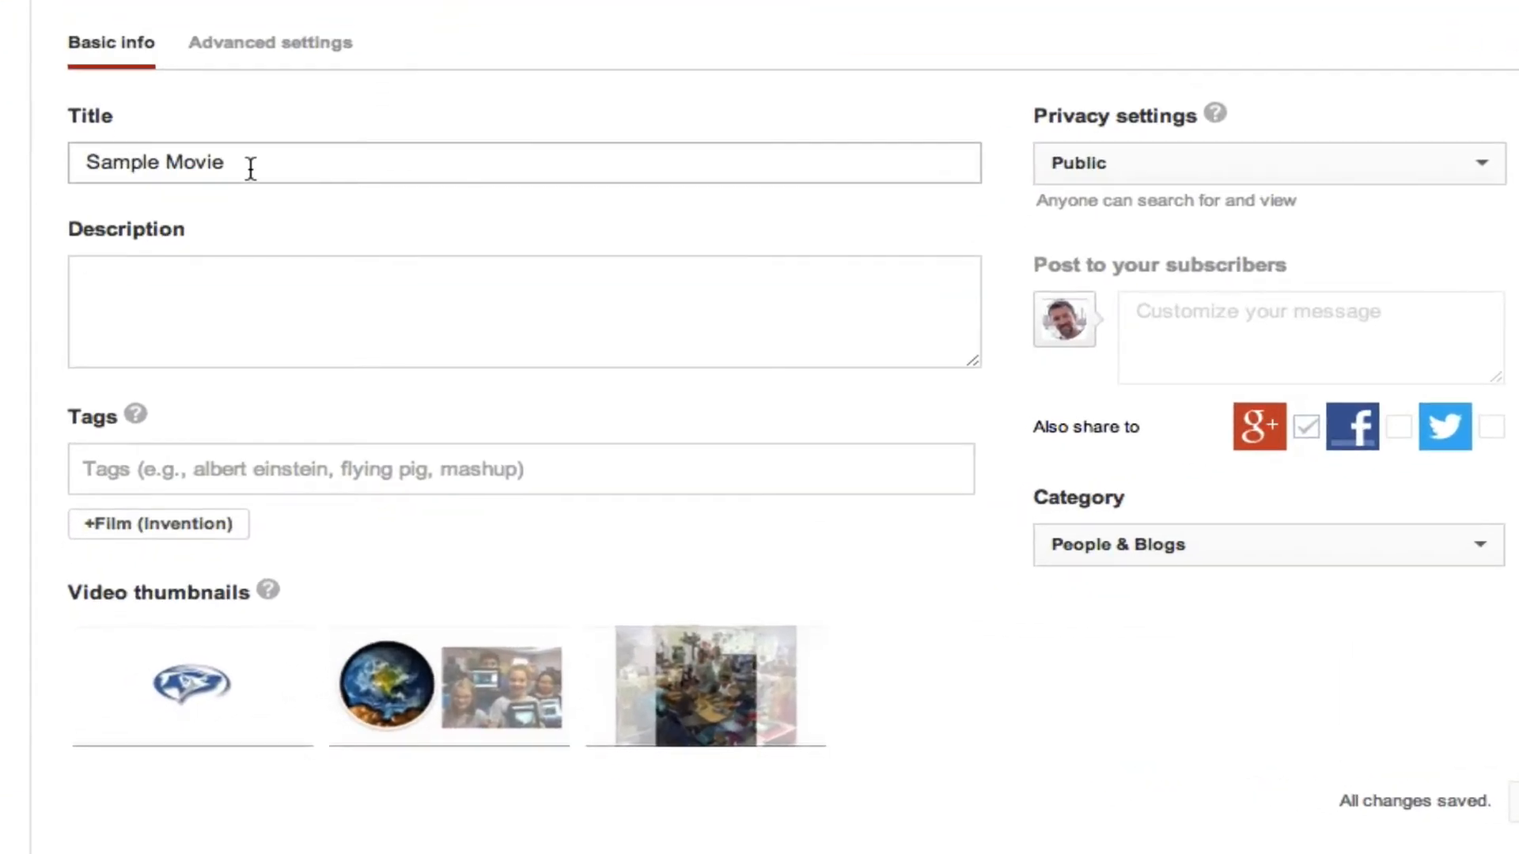
left_click(155, 276)
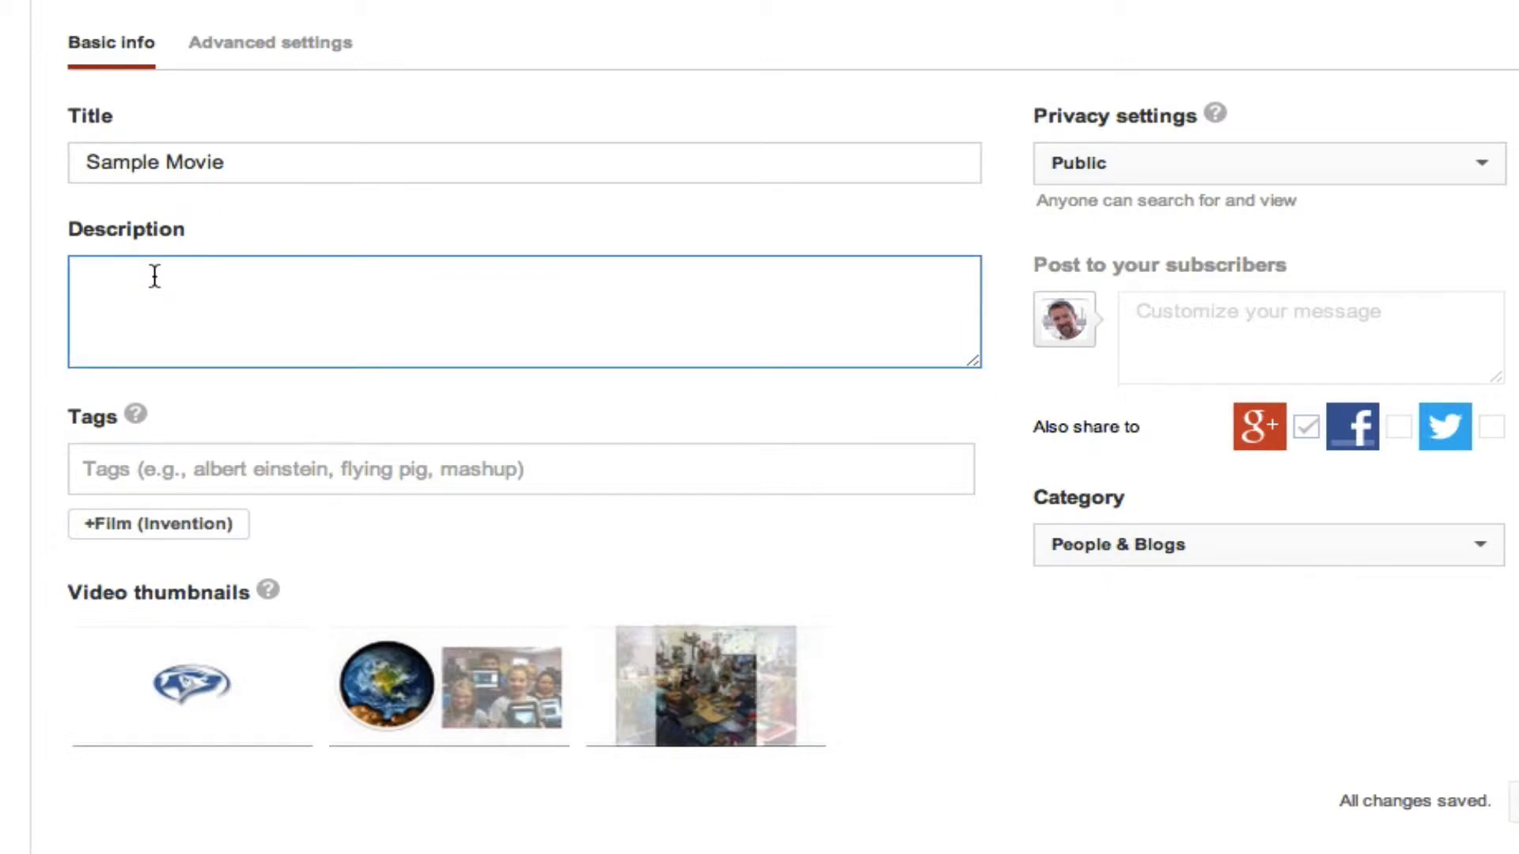
type("This is ")
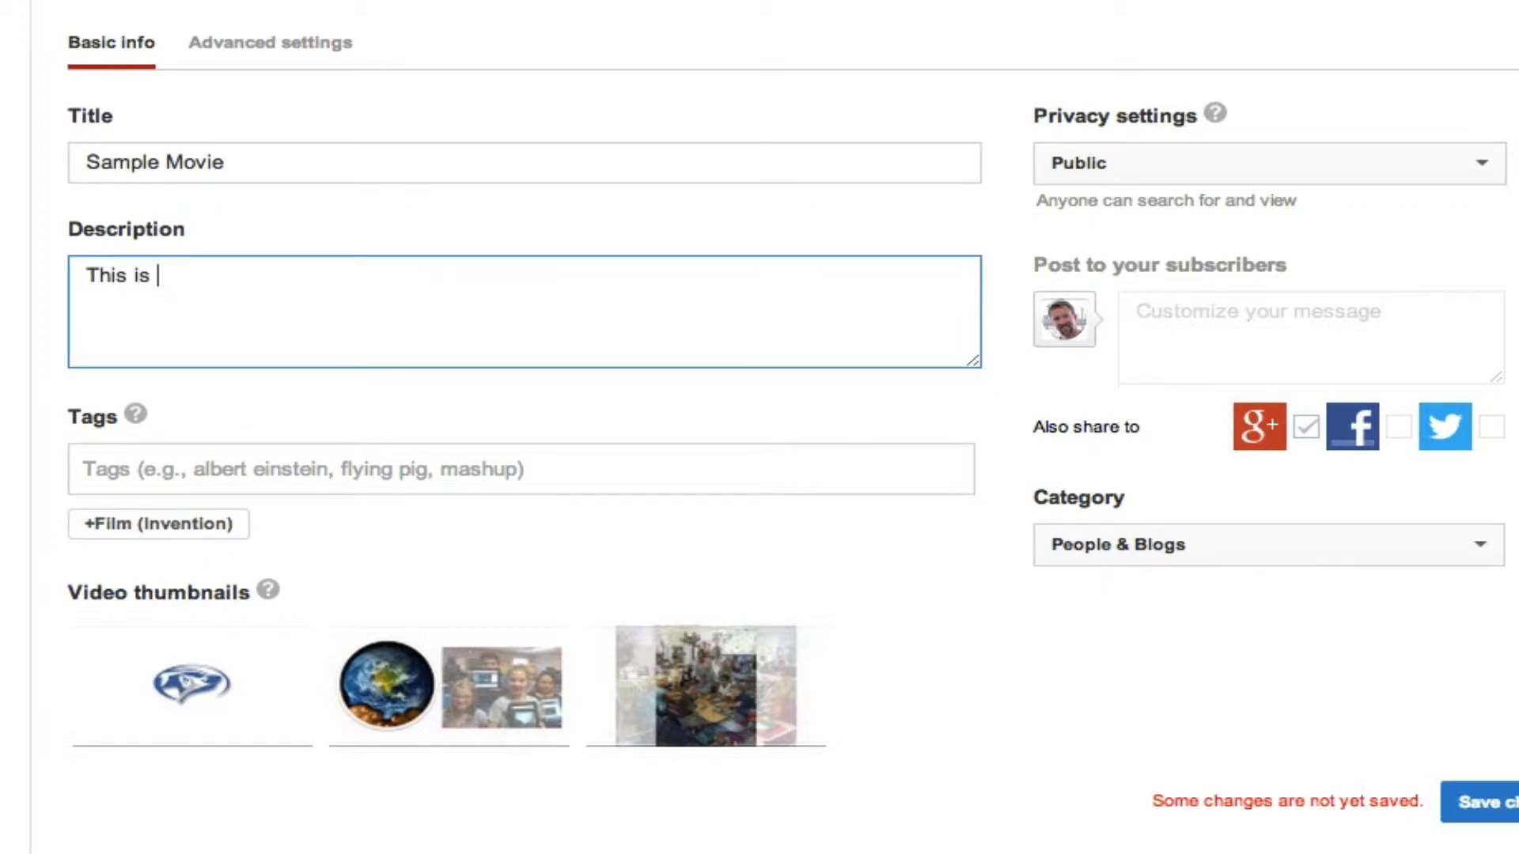
type("just a test")
left_click(218, 471)
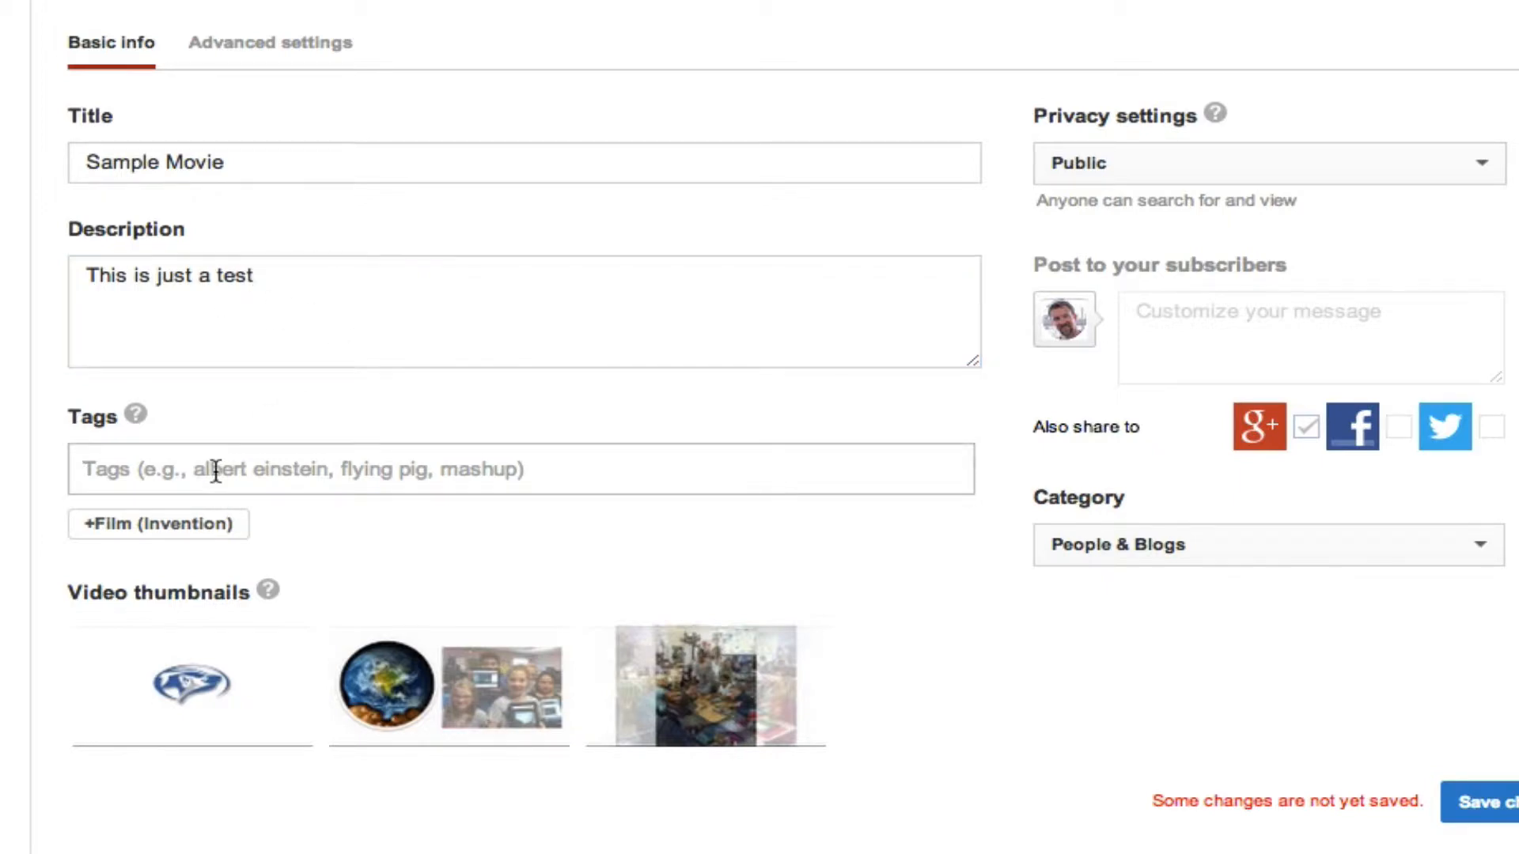
type("Lampasas ISD")
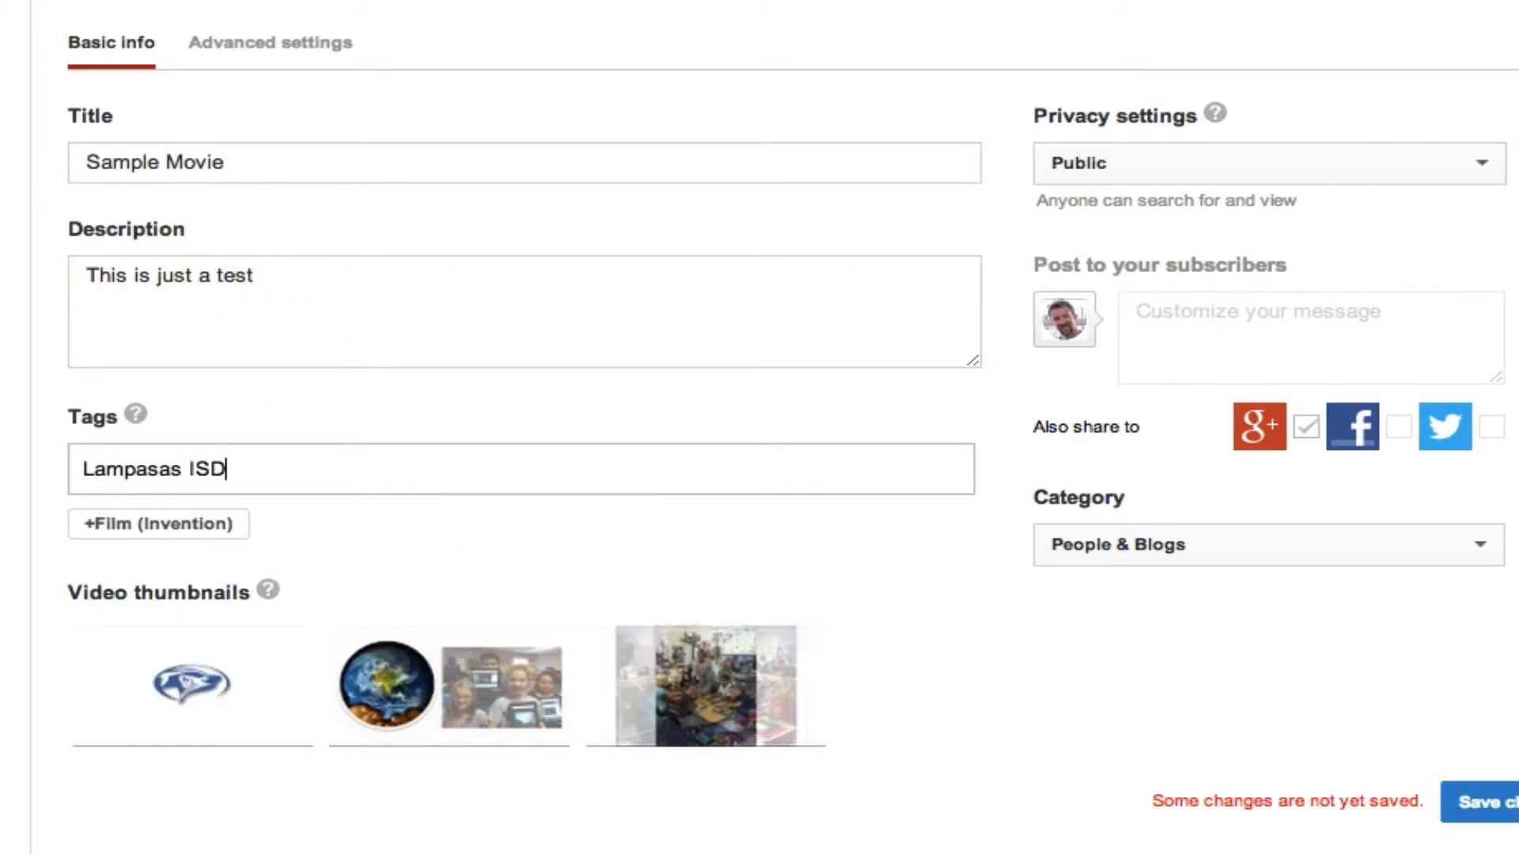
key("Return")
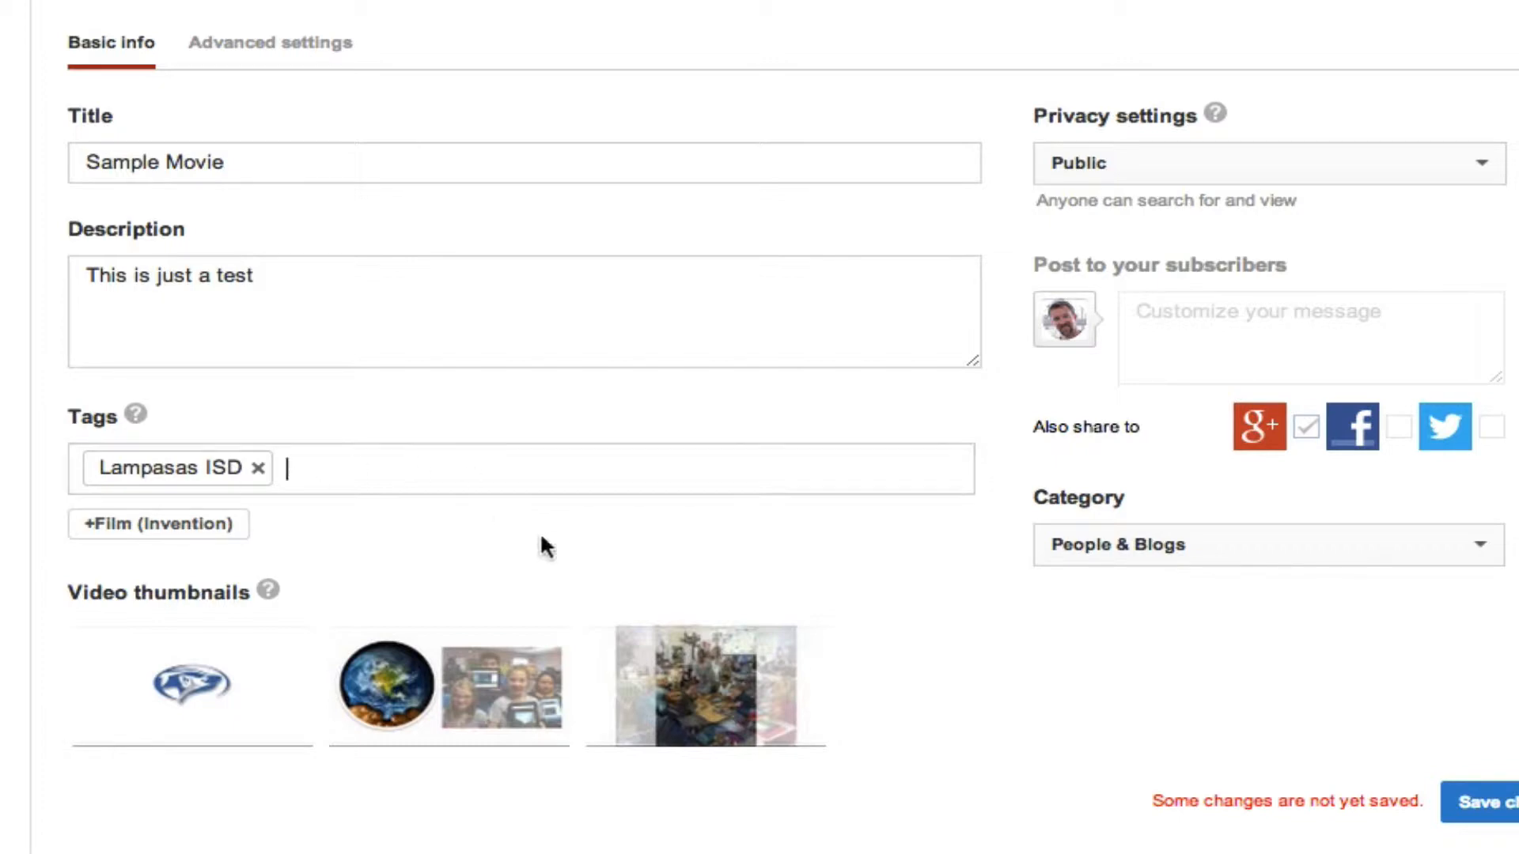
left_click(398, 674)
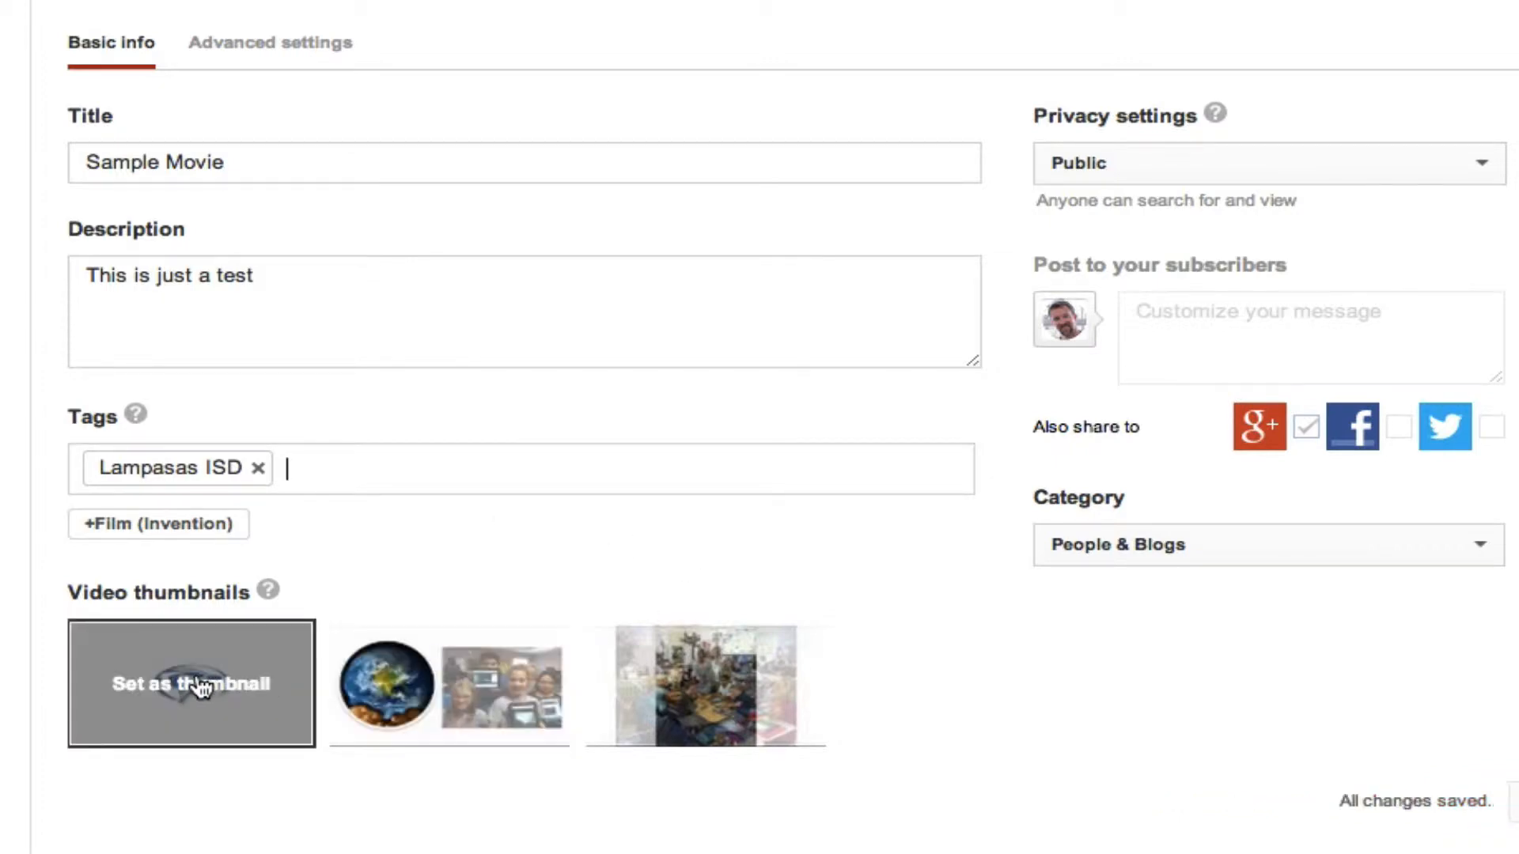
mouse_move(640, 682)
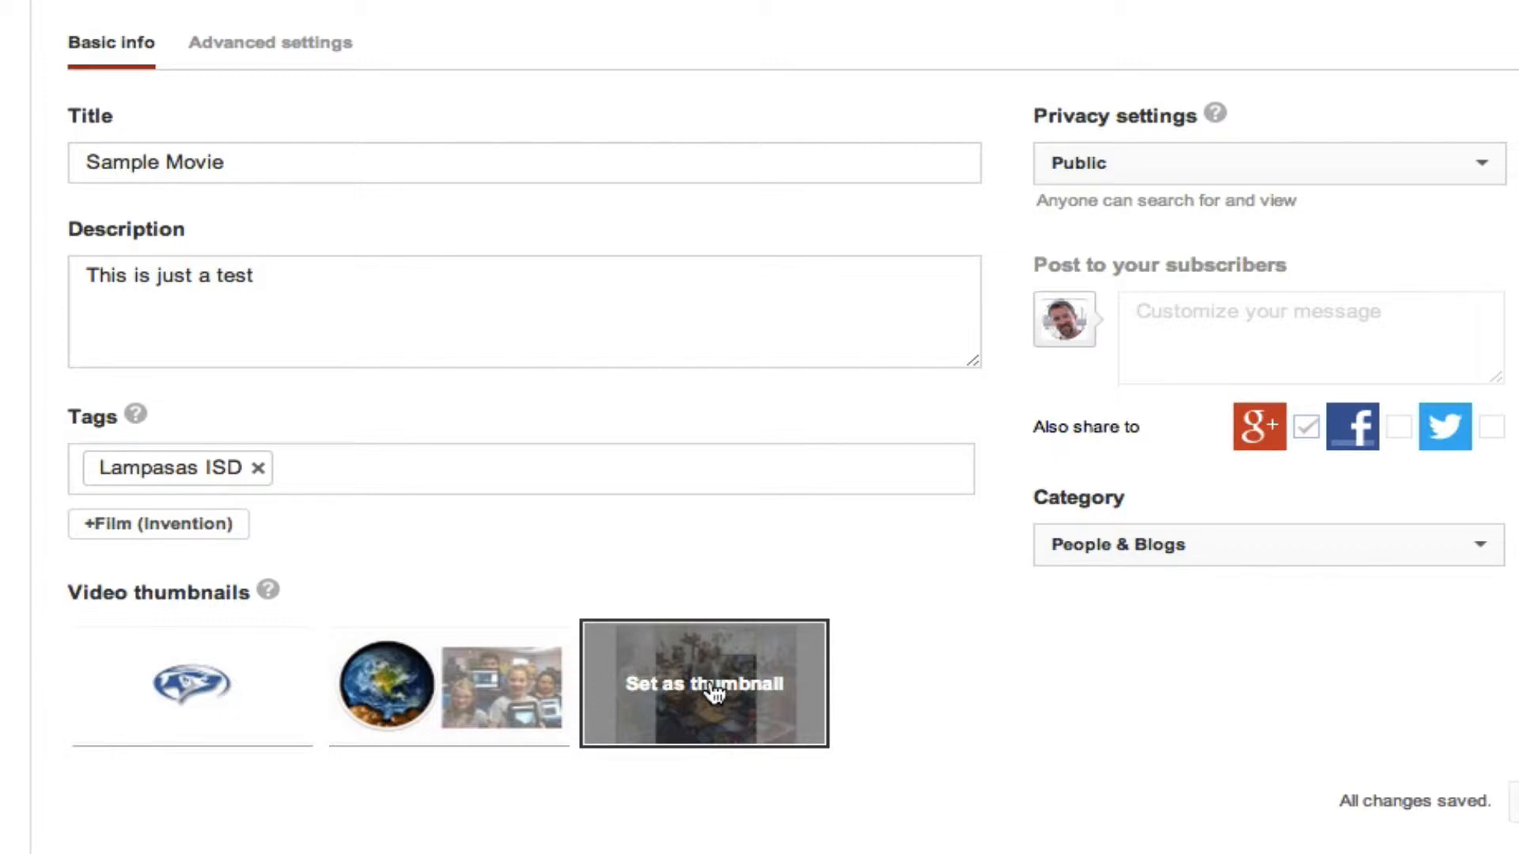
- Set the globe-and-students frame as the thumbnail and open the Add to playlist menu
mouse_move(400, 715)
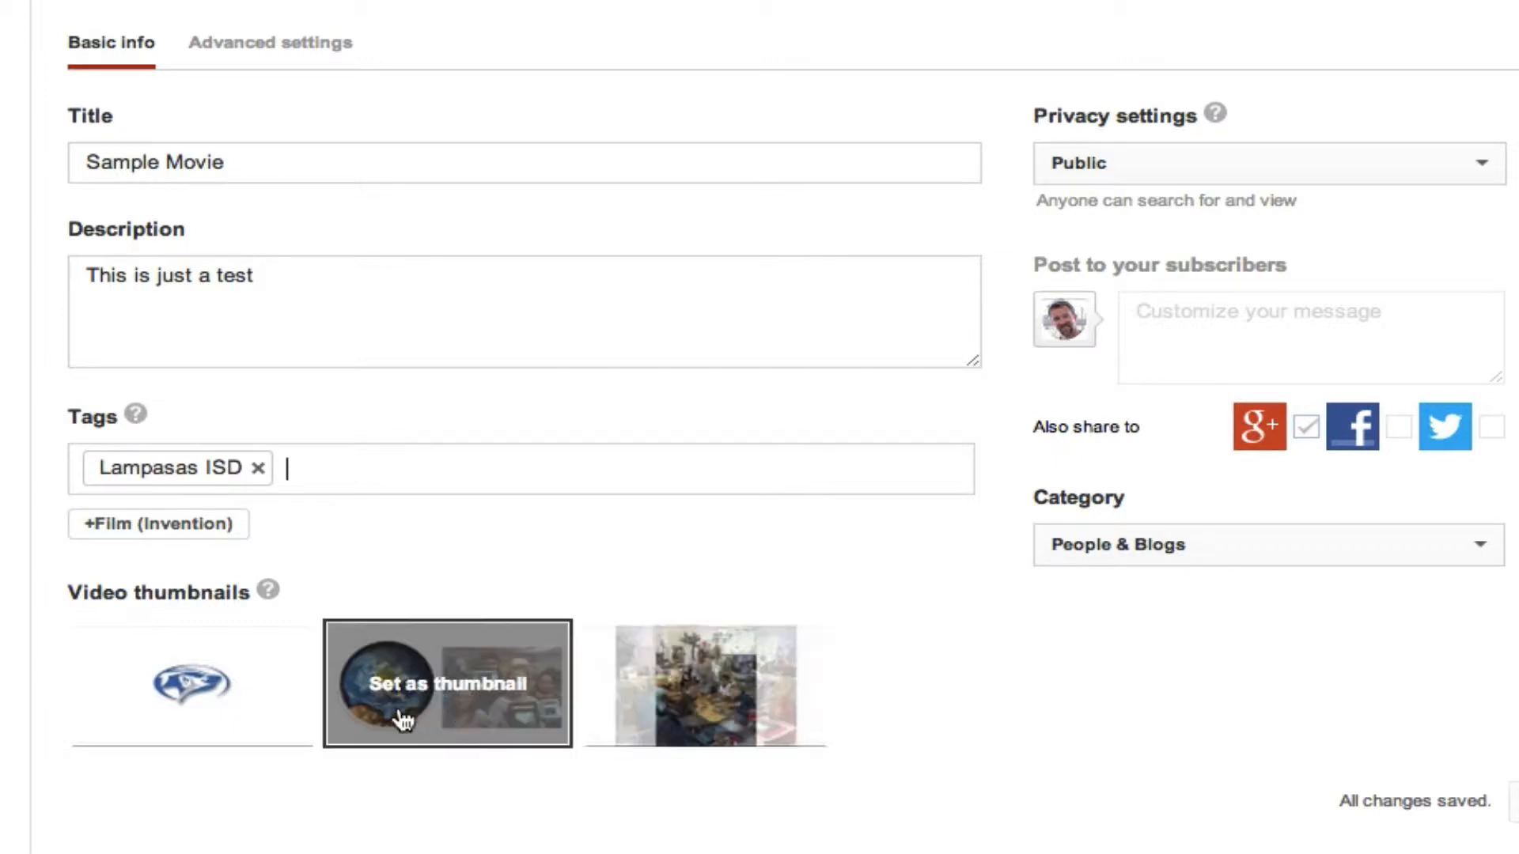
left_click(461, 696)
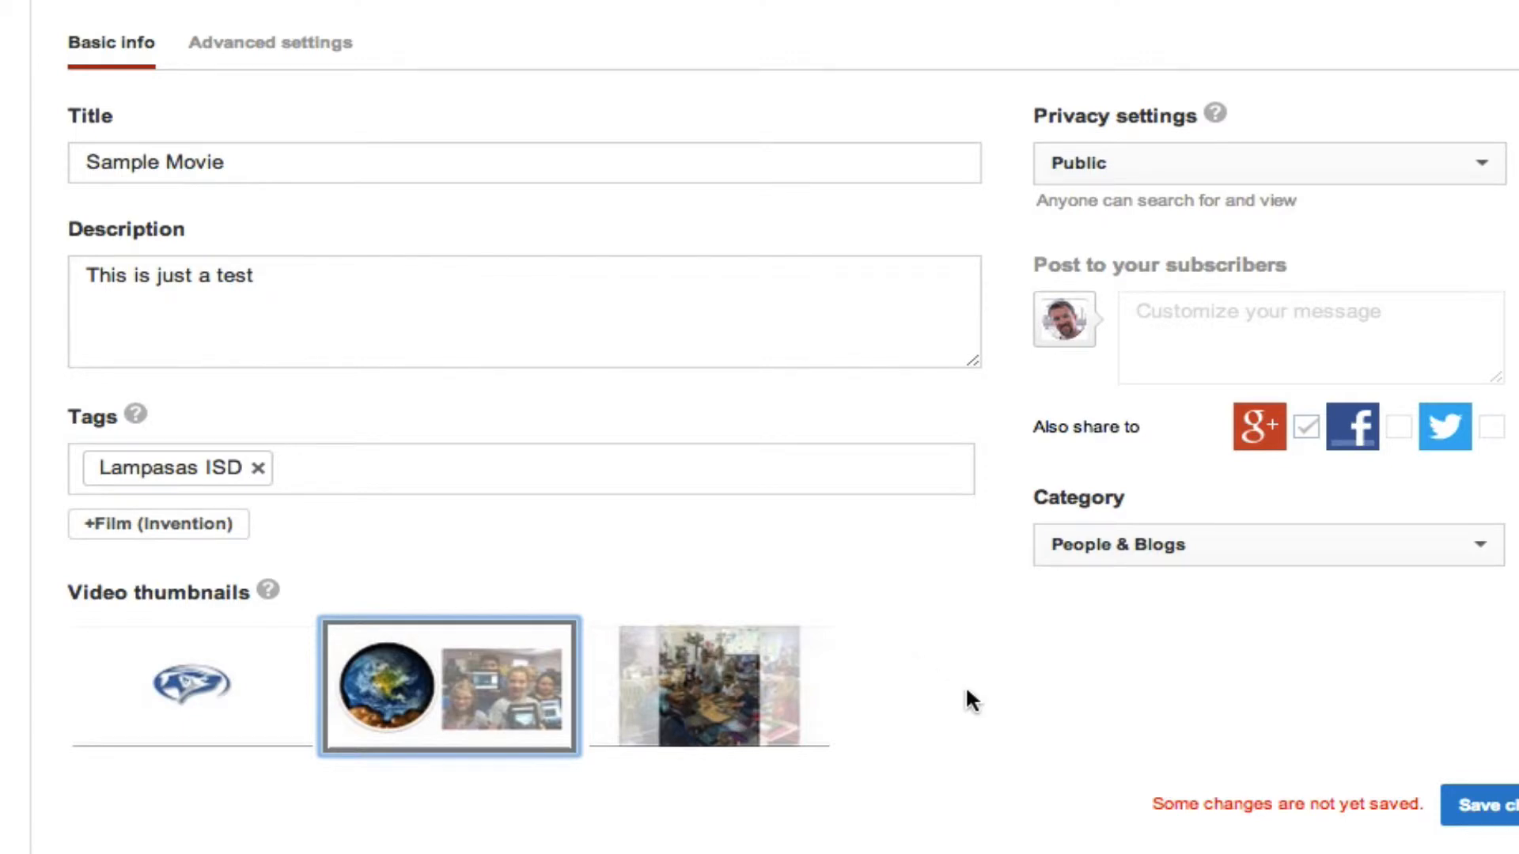
scroll(967, 690, "up", 2)
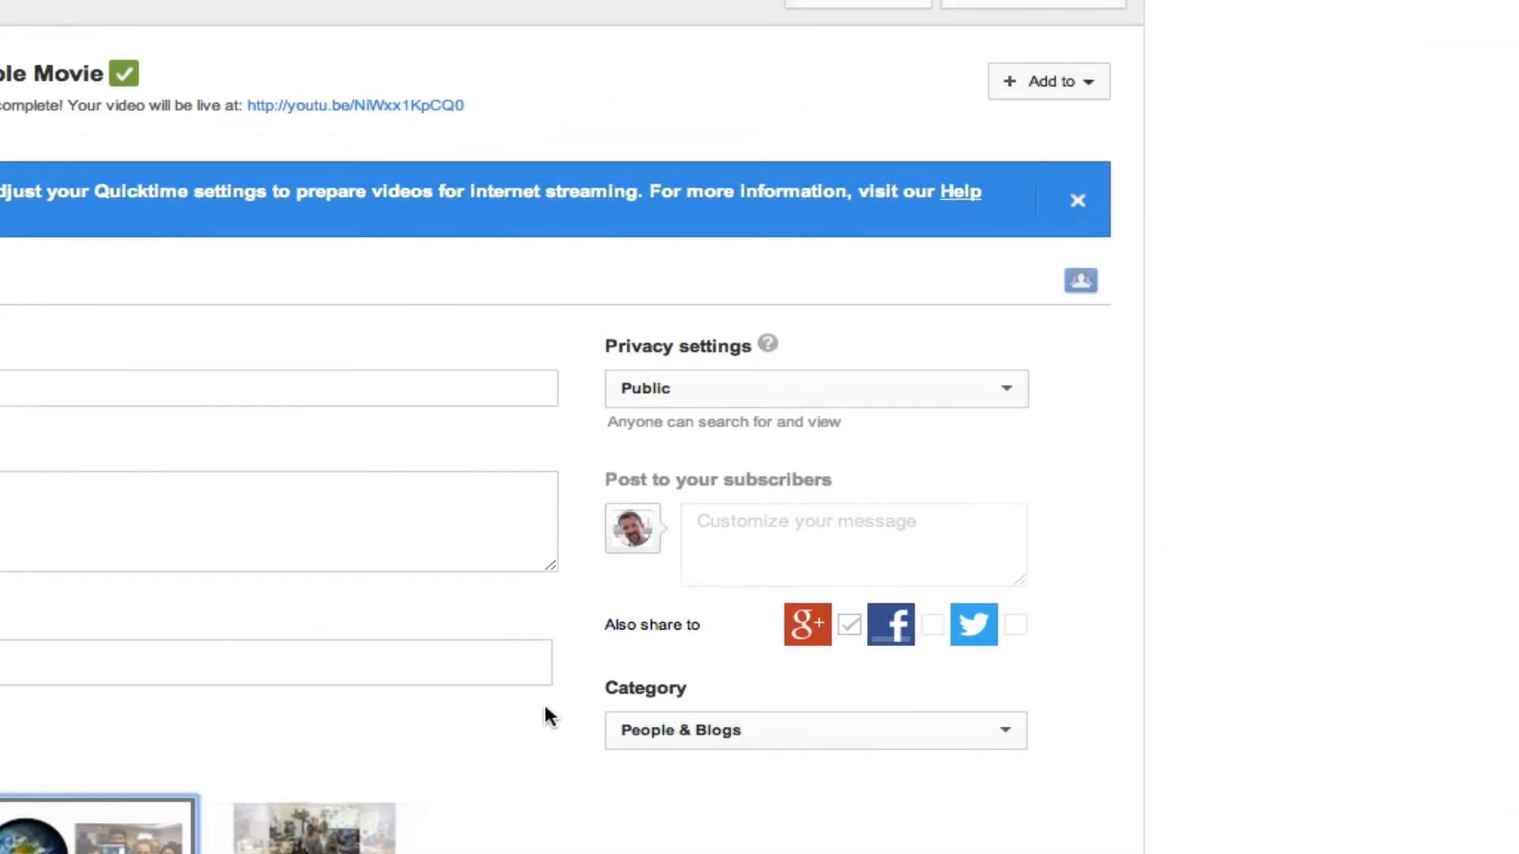
left_click(1092, 84)
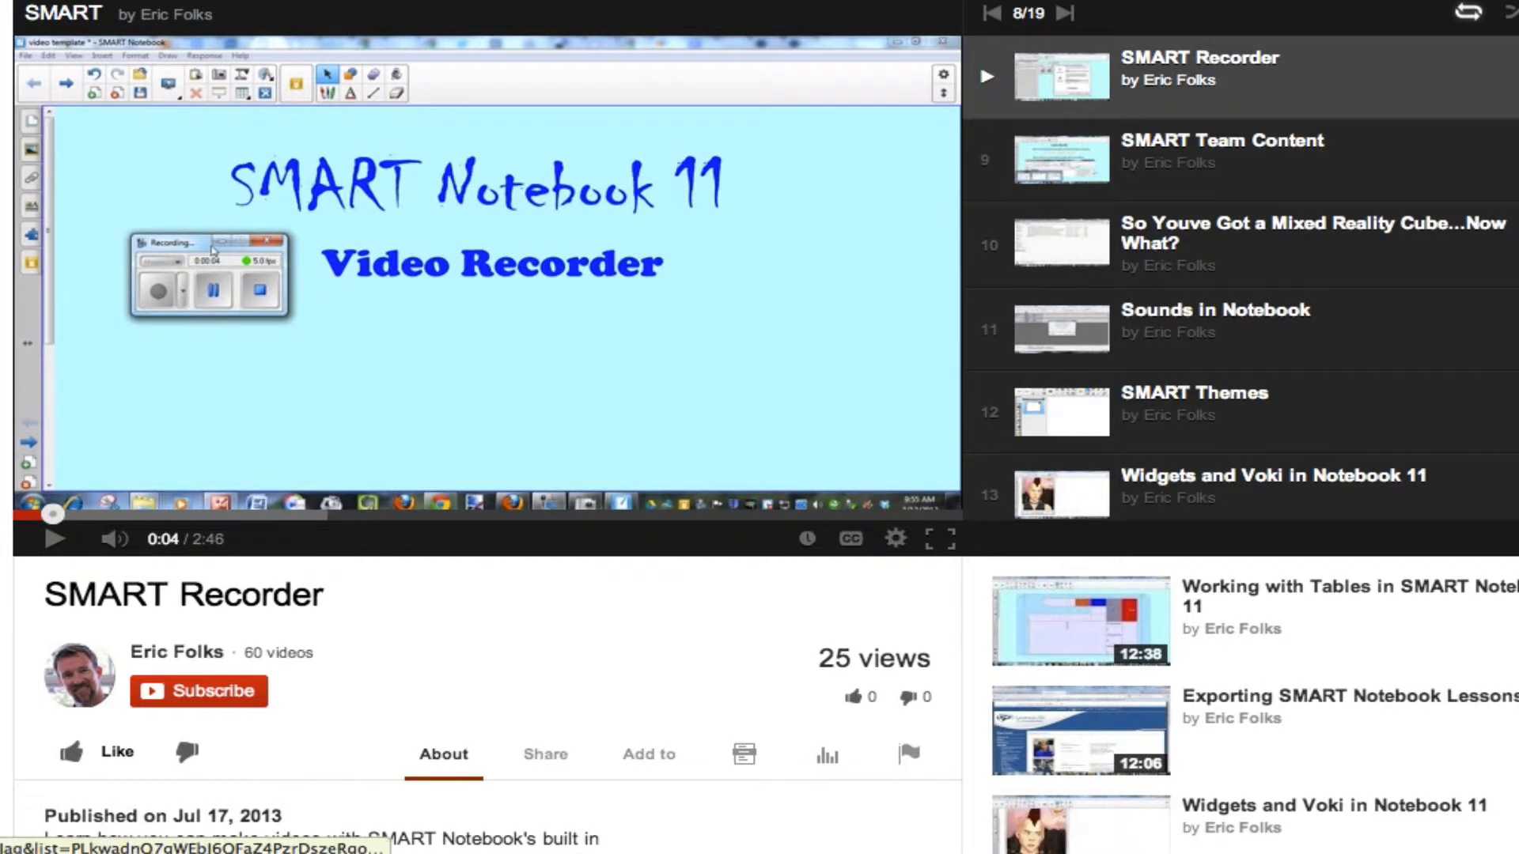
- Scroll through the 19-video SMART Notebook tutorial playlist shown beside the playing video
scroll(1459, 370, "down", 6)
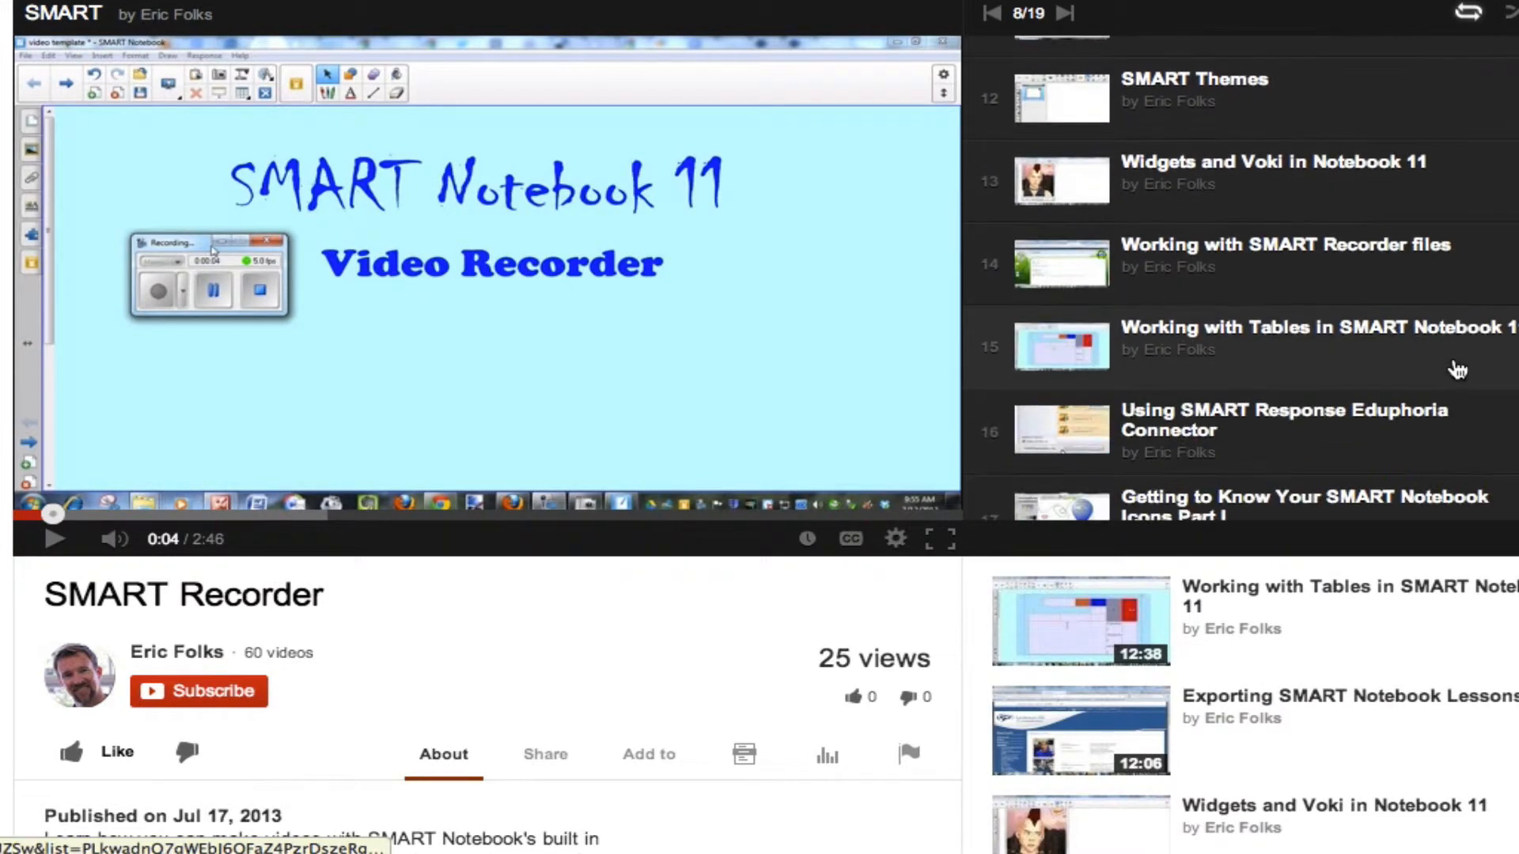
scroll(1458, 370, "up", 9)
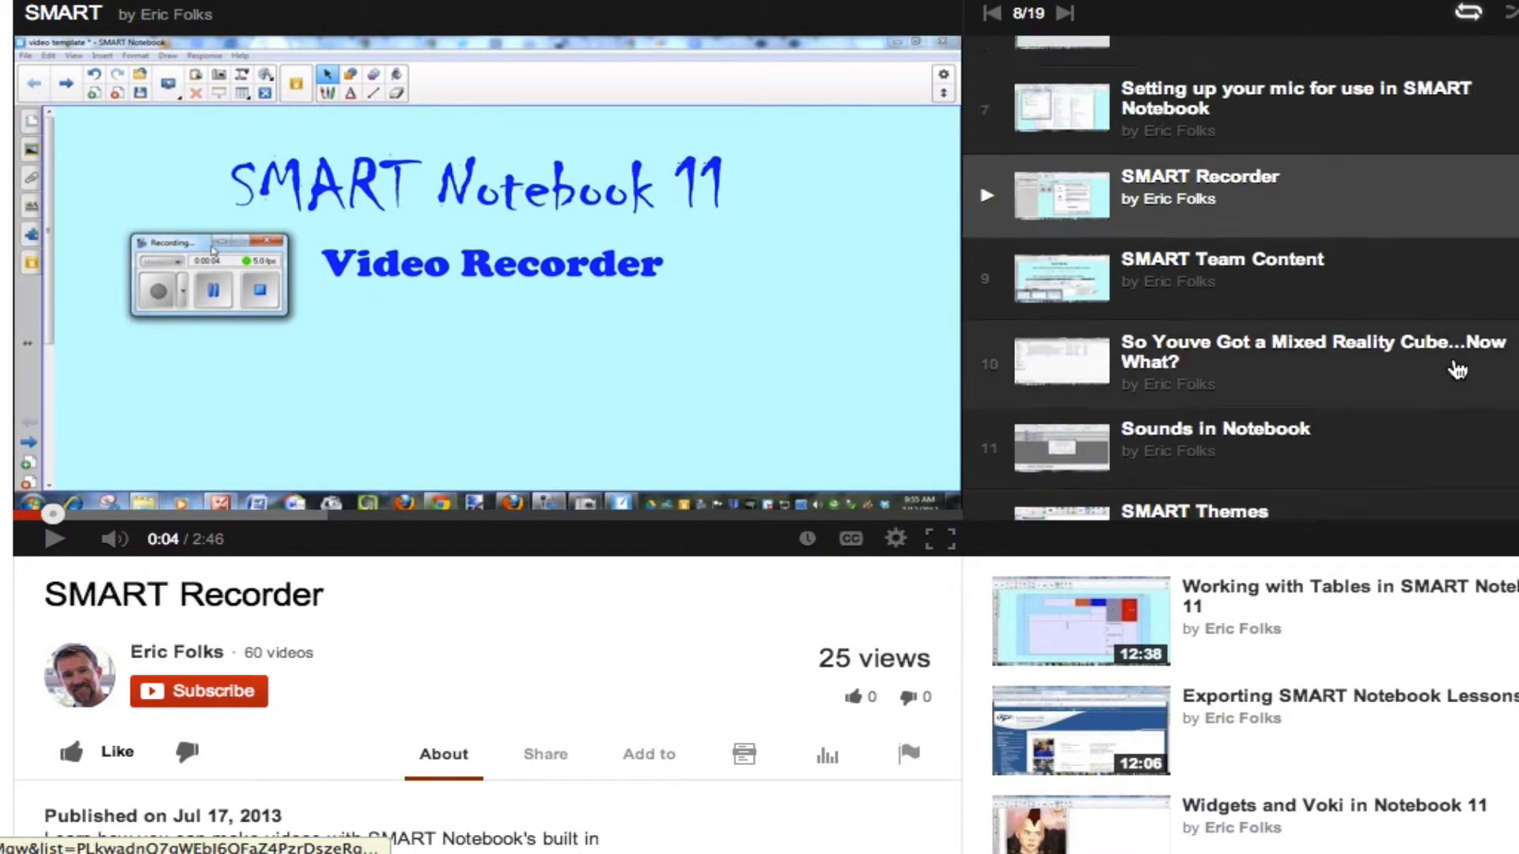
scroll(1459, 371, "up", 4)
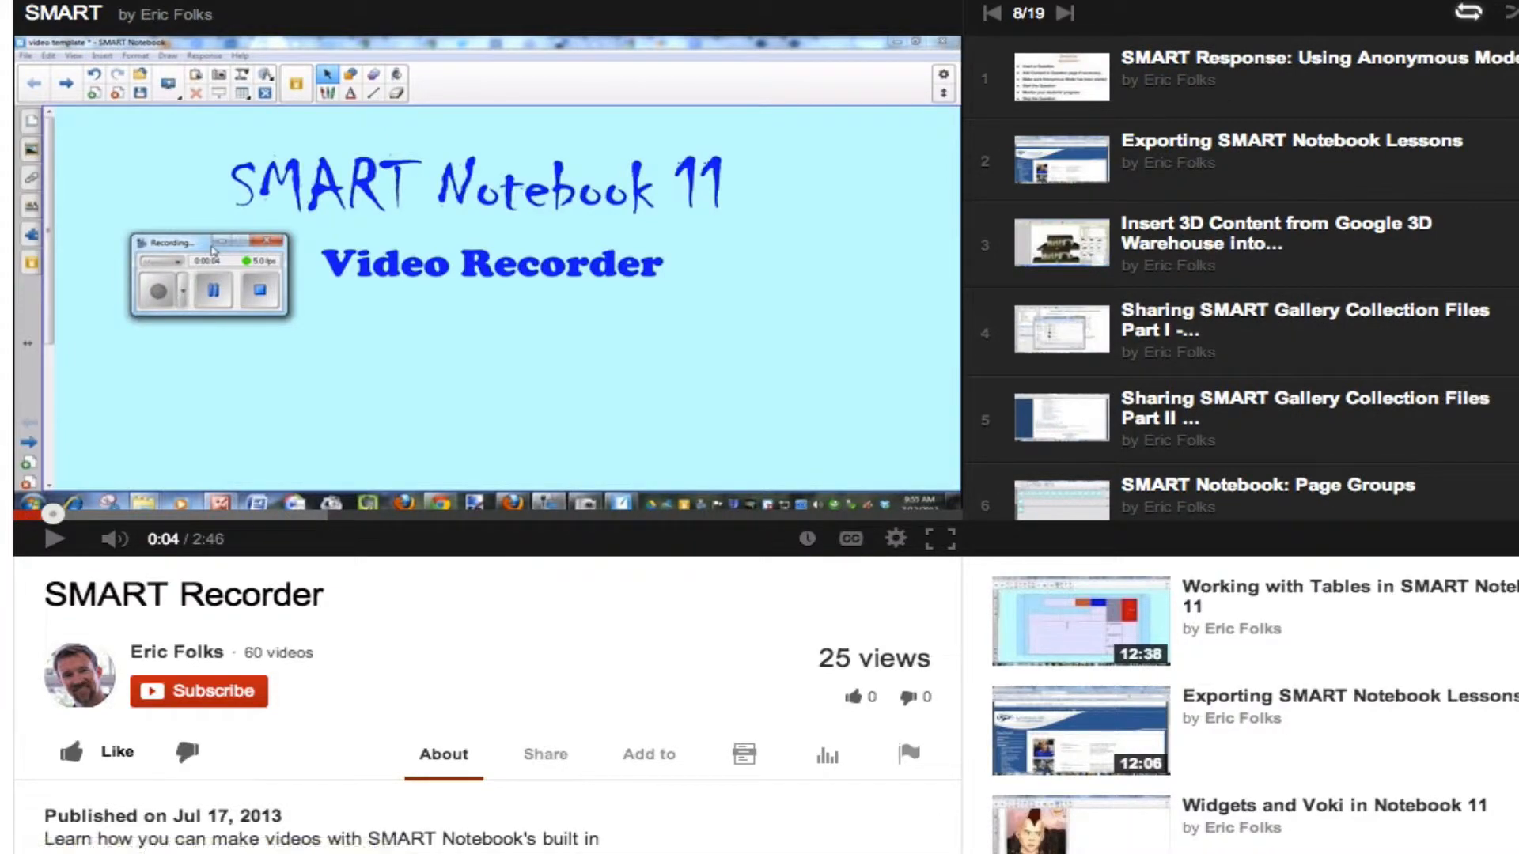
scroll(760, 428, "down", 7)
scroll(759, 427, "up", 7)
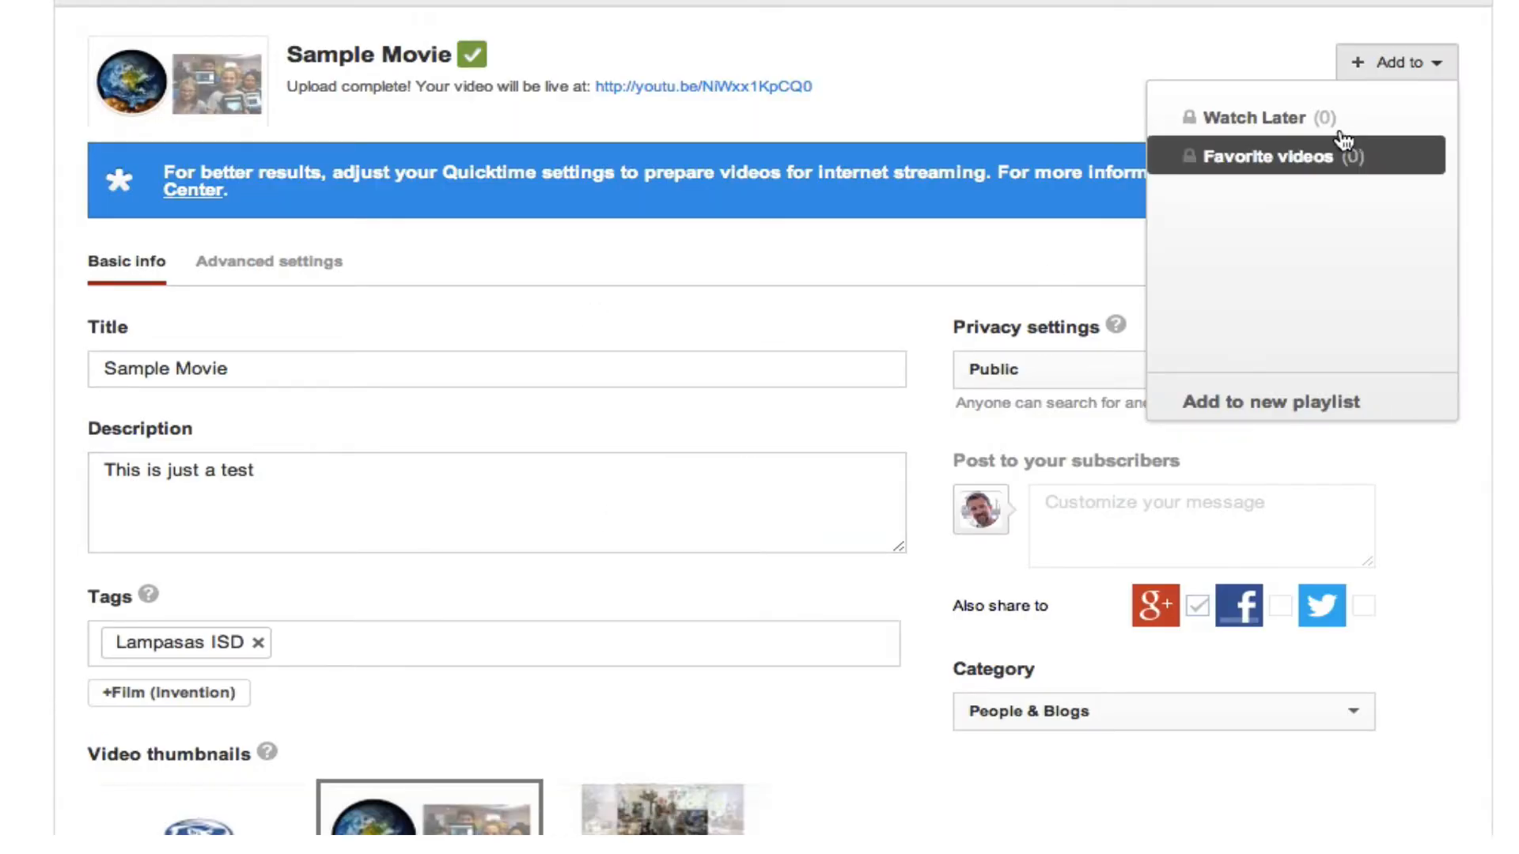
- Add Sample Movie to a new public playlist named 'Test' and dismiss the confirmation
left_click(1300, 406)
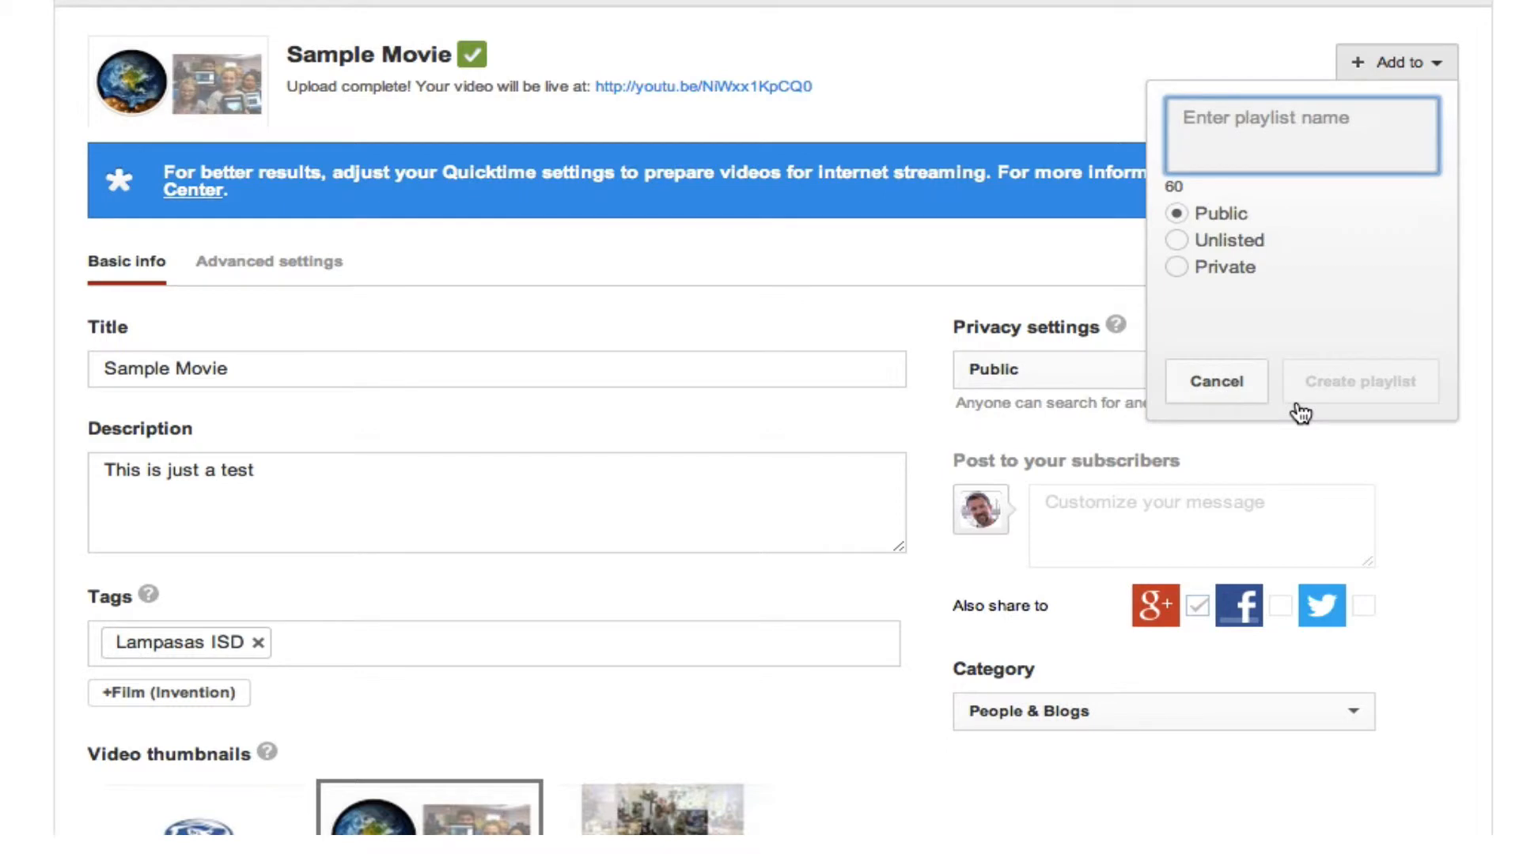
type("T")
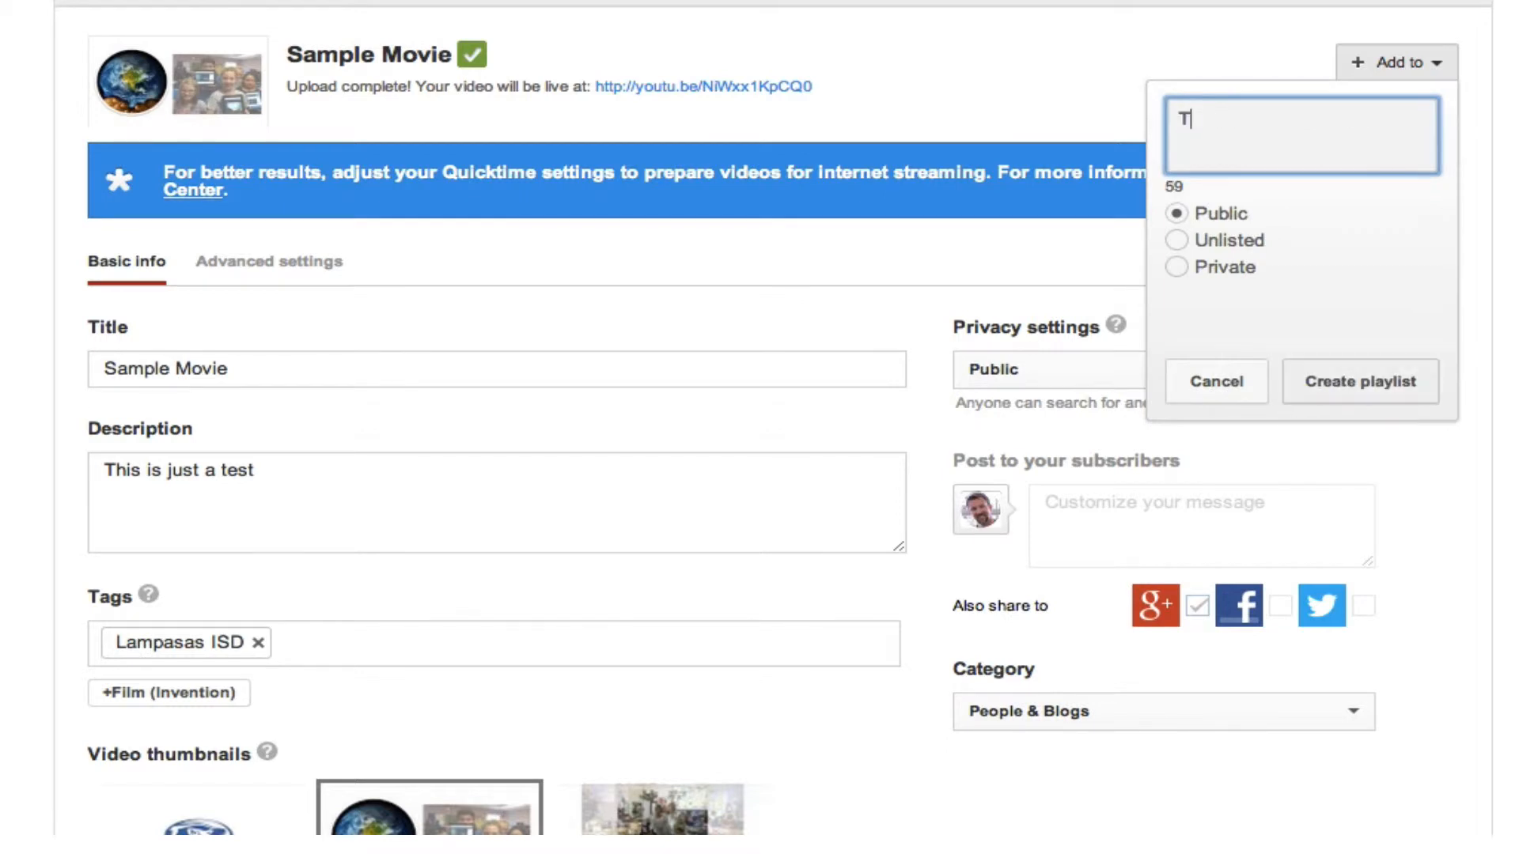
type("est")
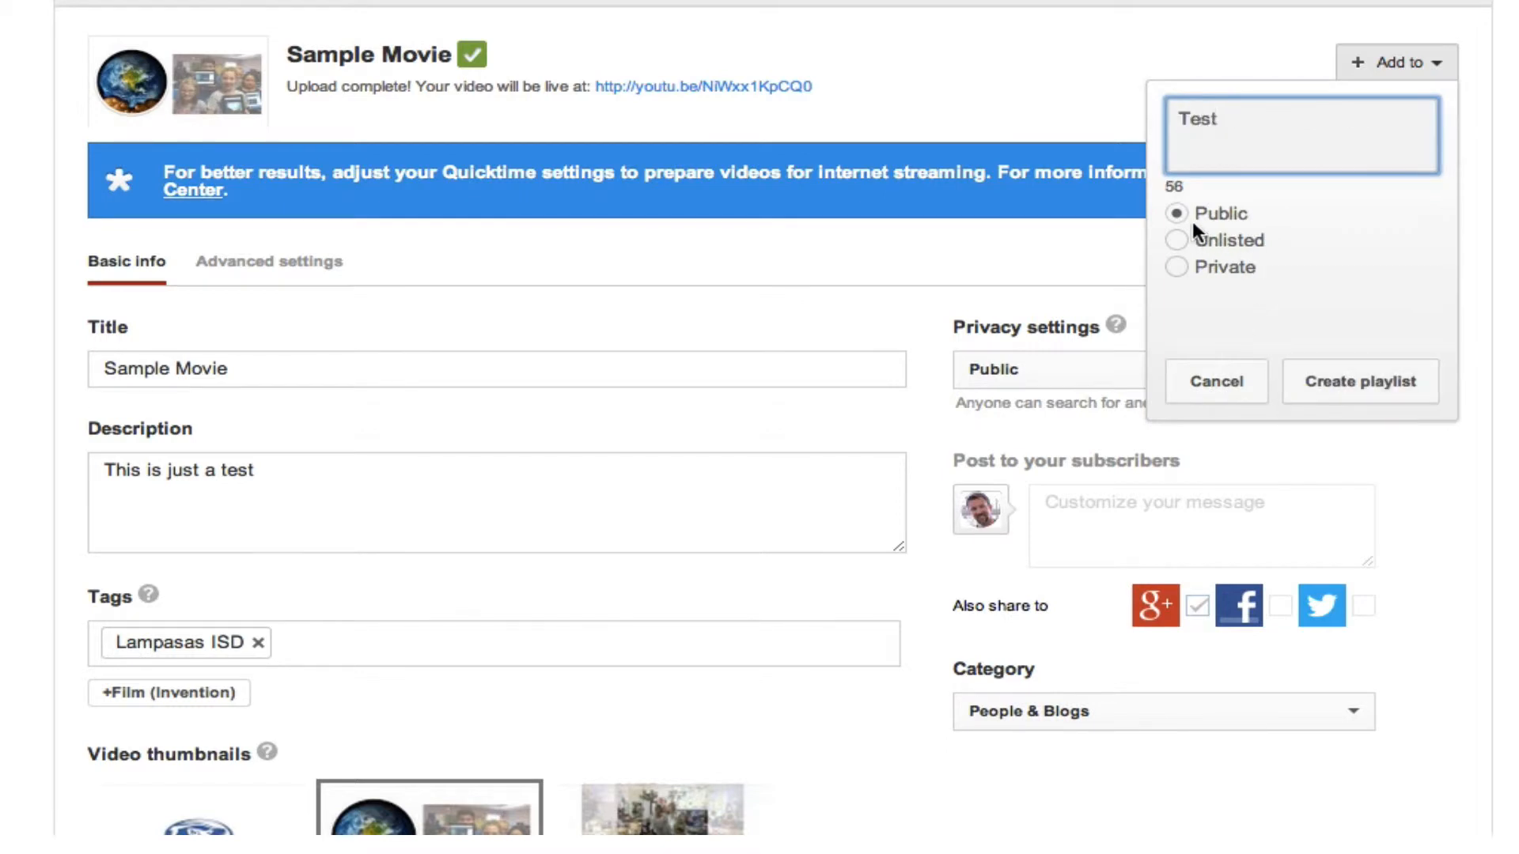
left_click(1360, 390)
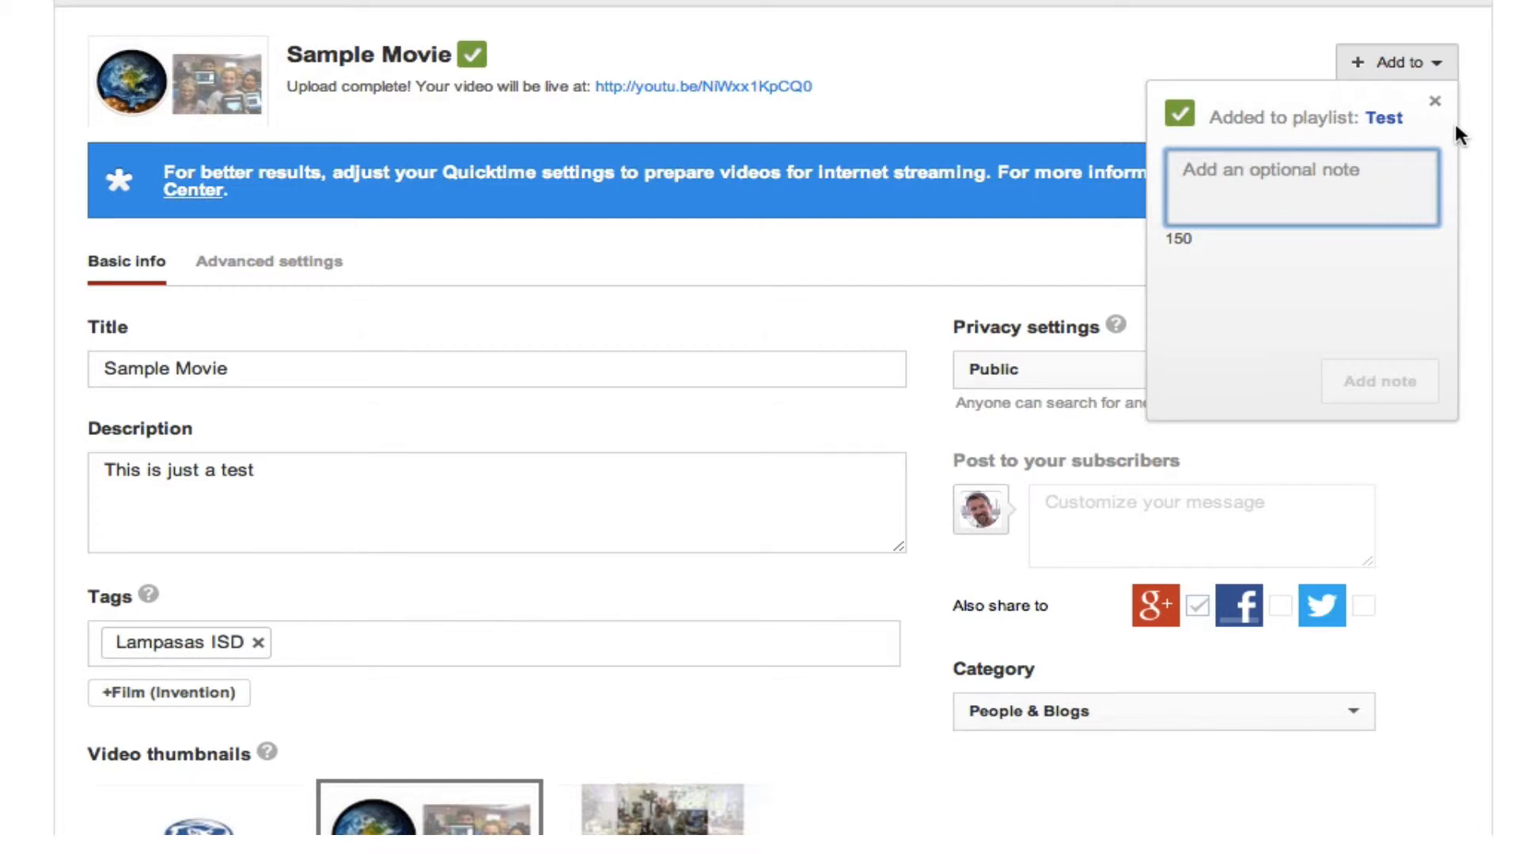
left_click(1434, 102)
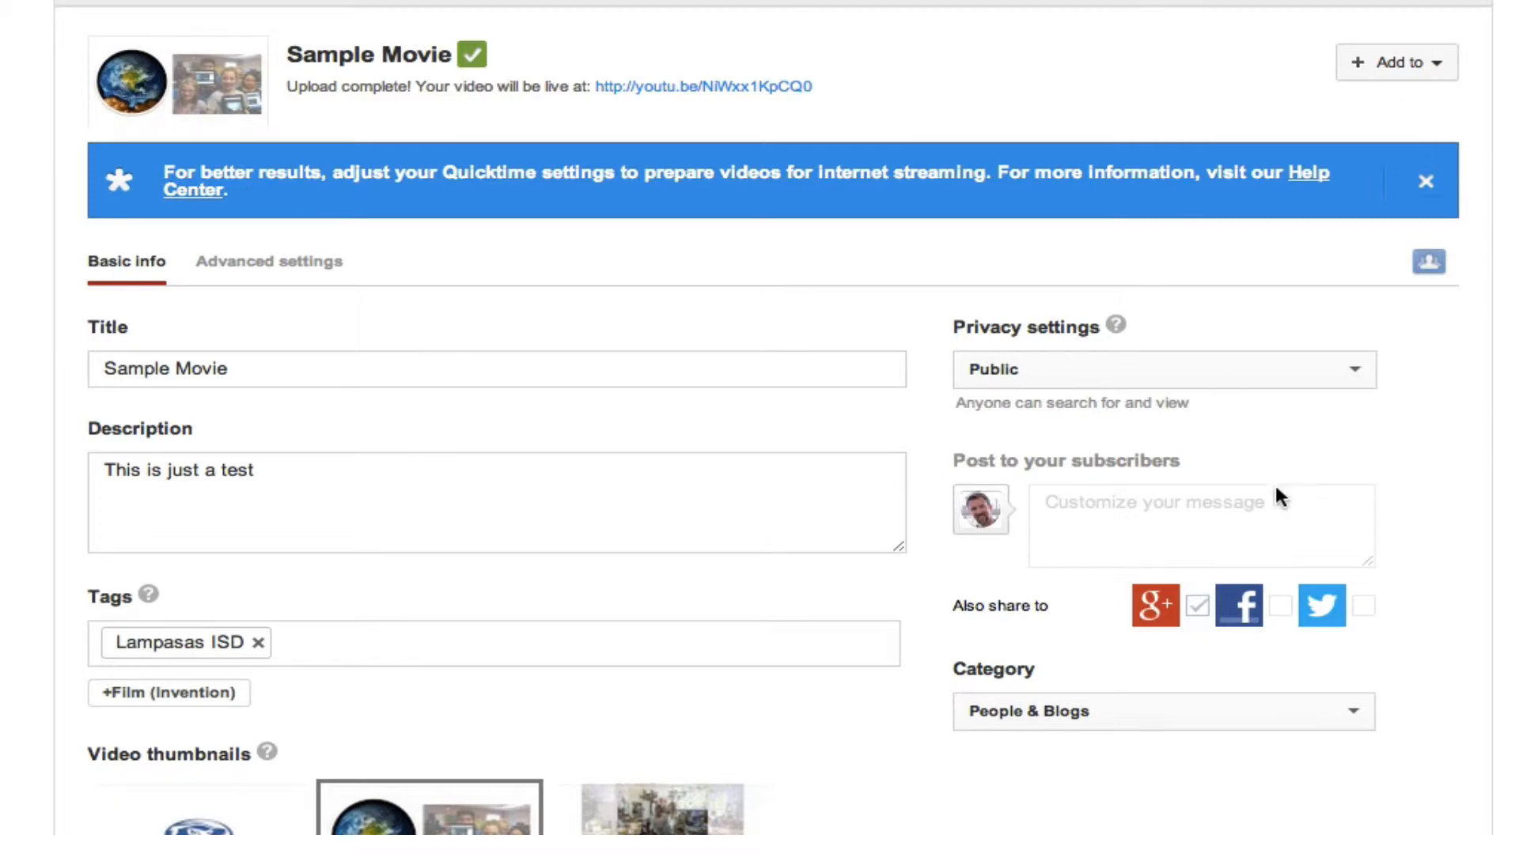
- Open Sample Movie's own watch page from its youtu.be link
scroll(1362, 609, "down", 6)
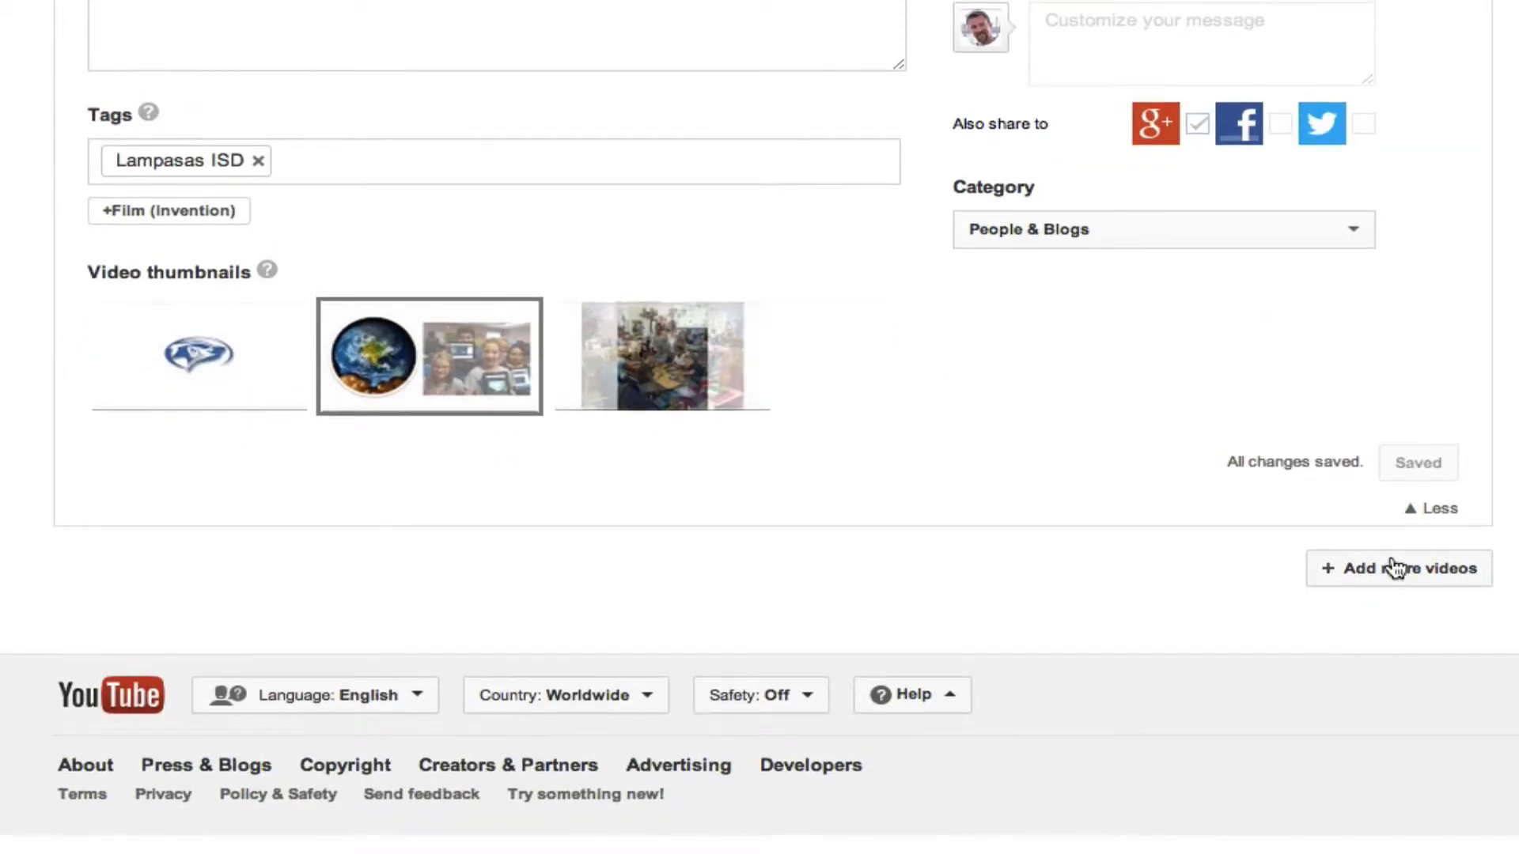
scroll(1482, 380, "up", 5)
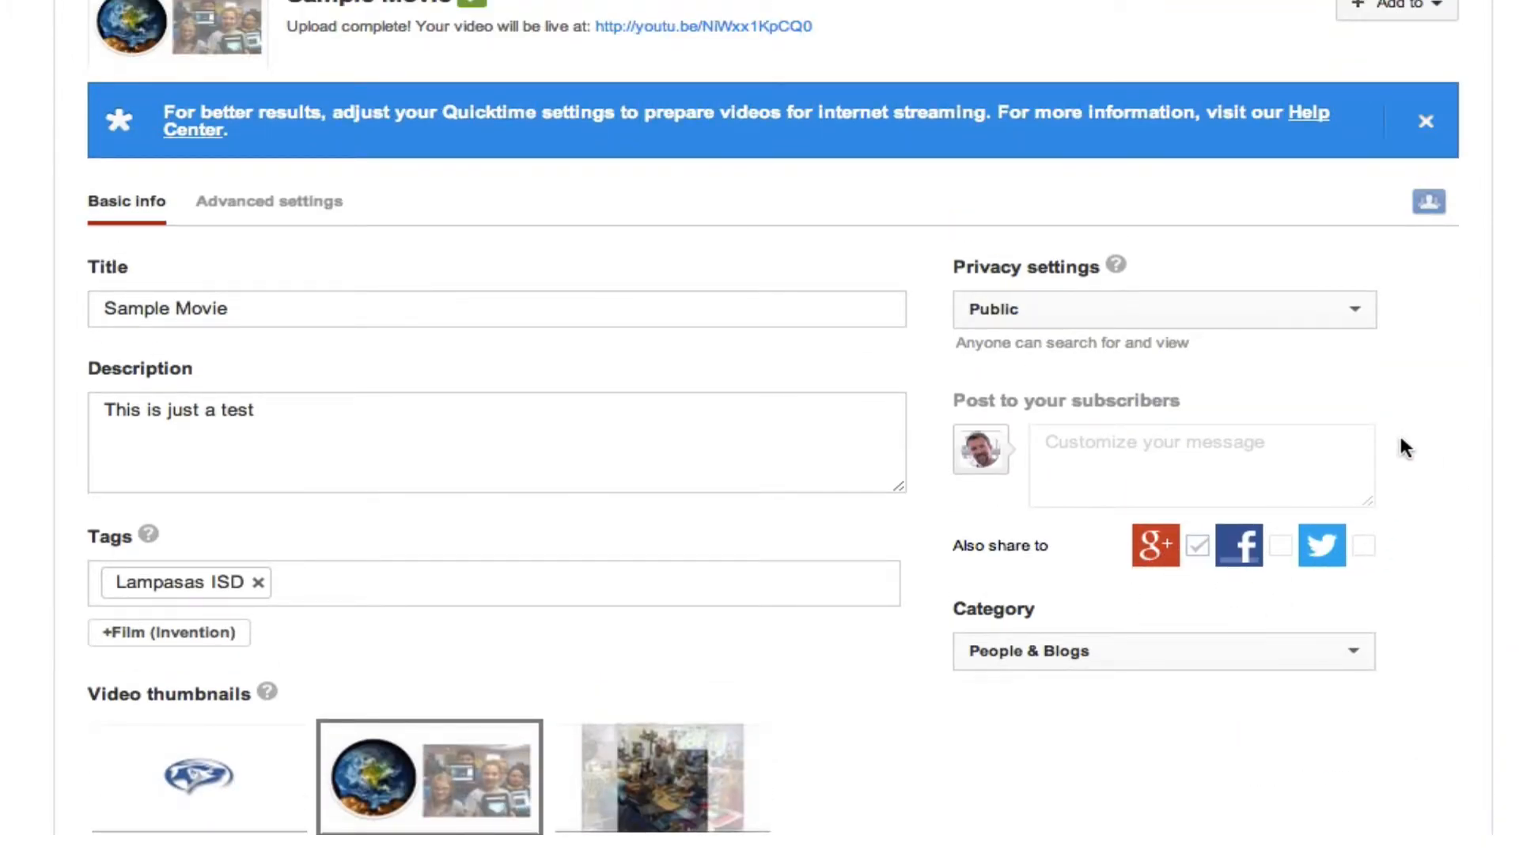
scroll(1399, 432, "up", 2)
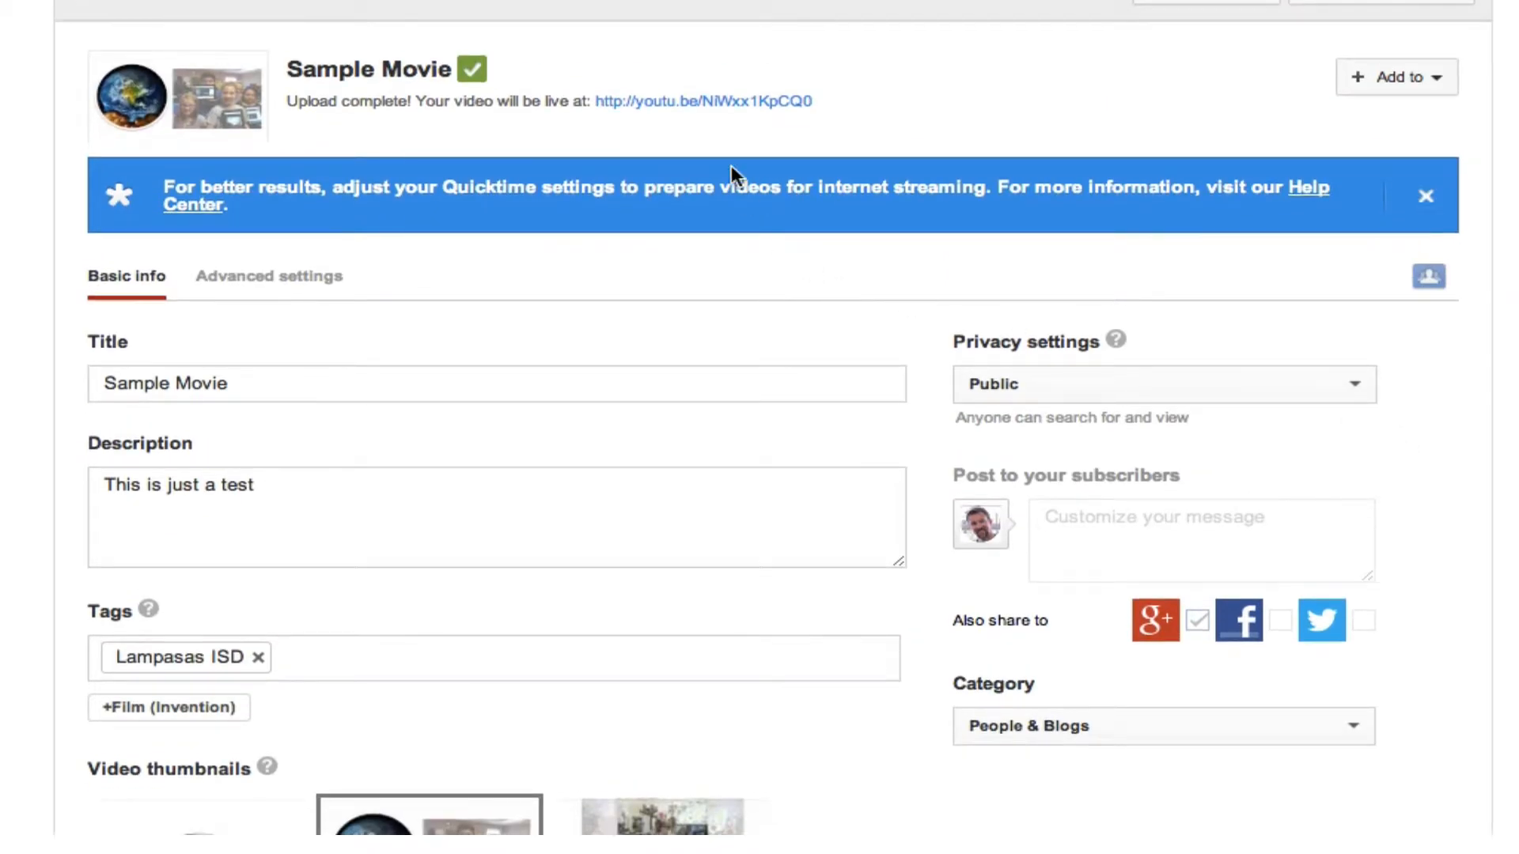
left_click(705, 100)
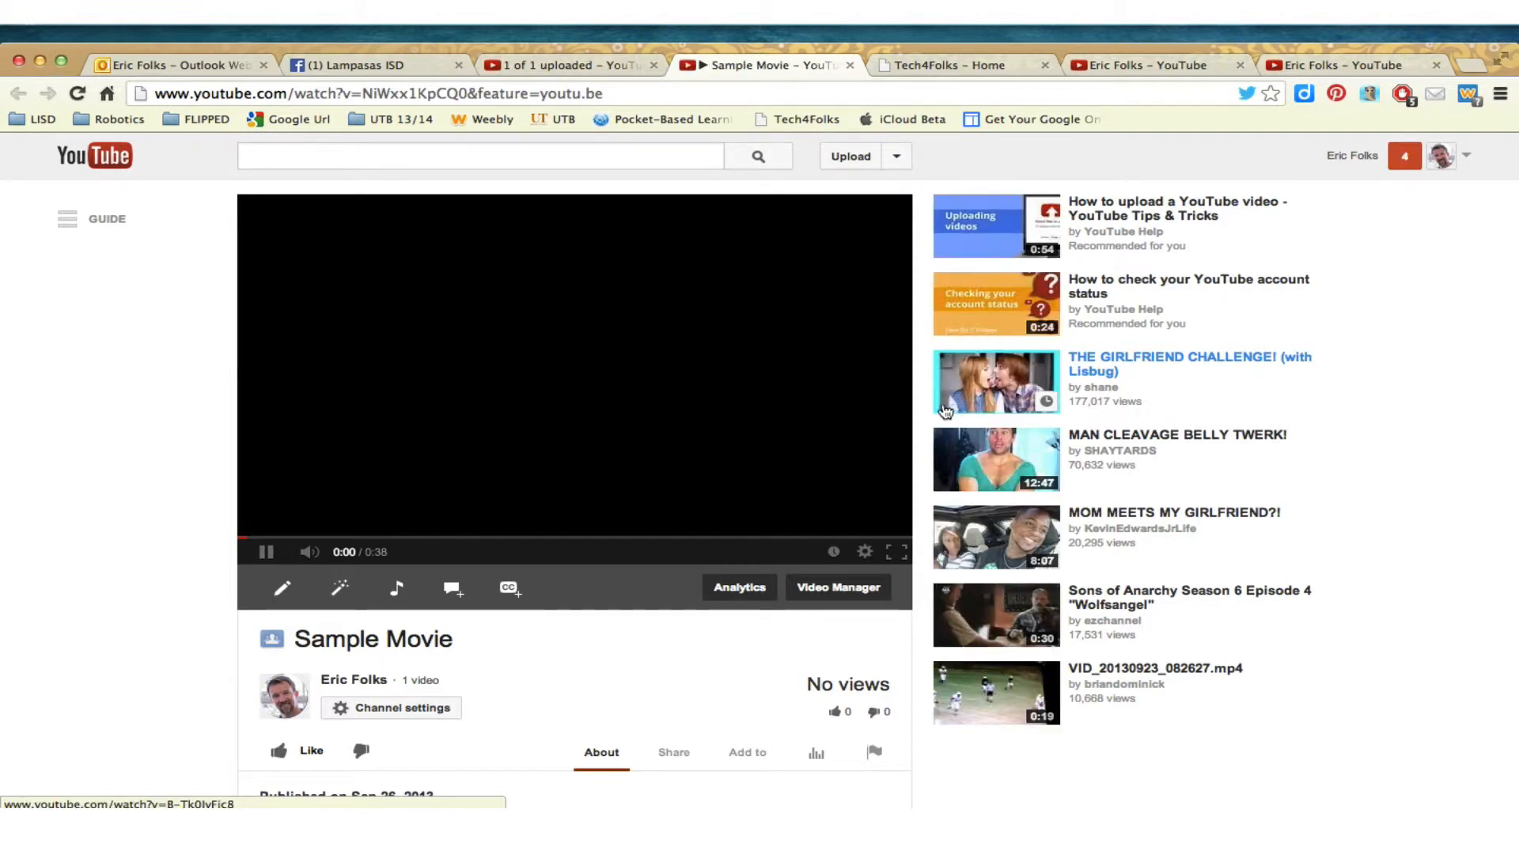
- Let Sample Movie play briefly, then pause it at 0:05
scroll(950, 443, "down", 3)
scroll(949, 443, "down", 2)
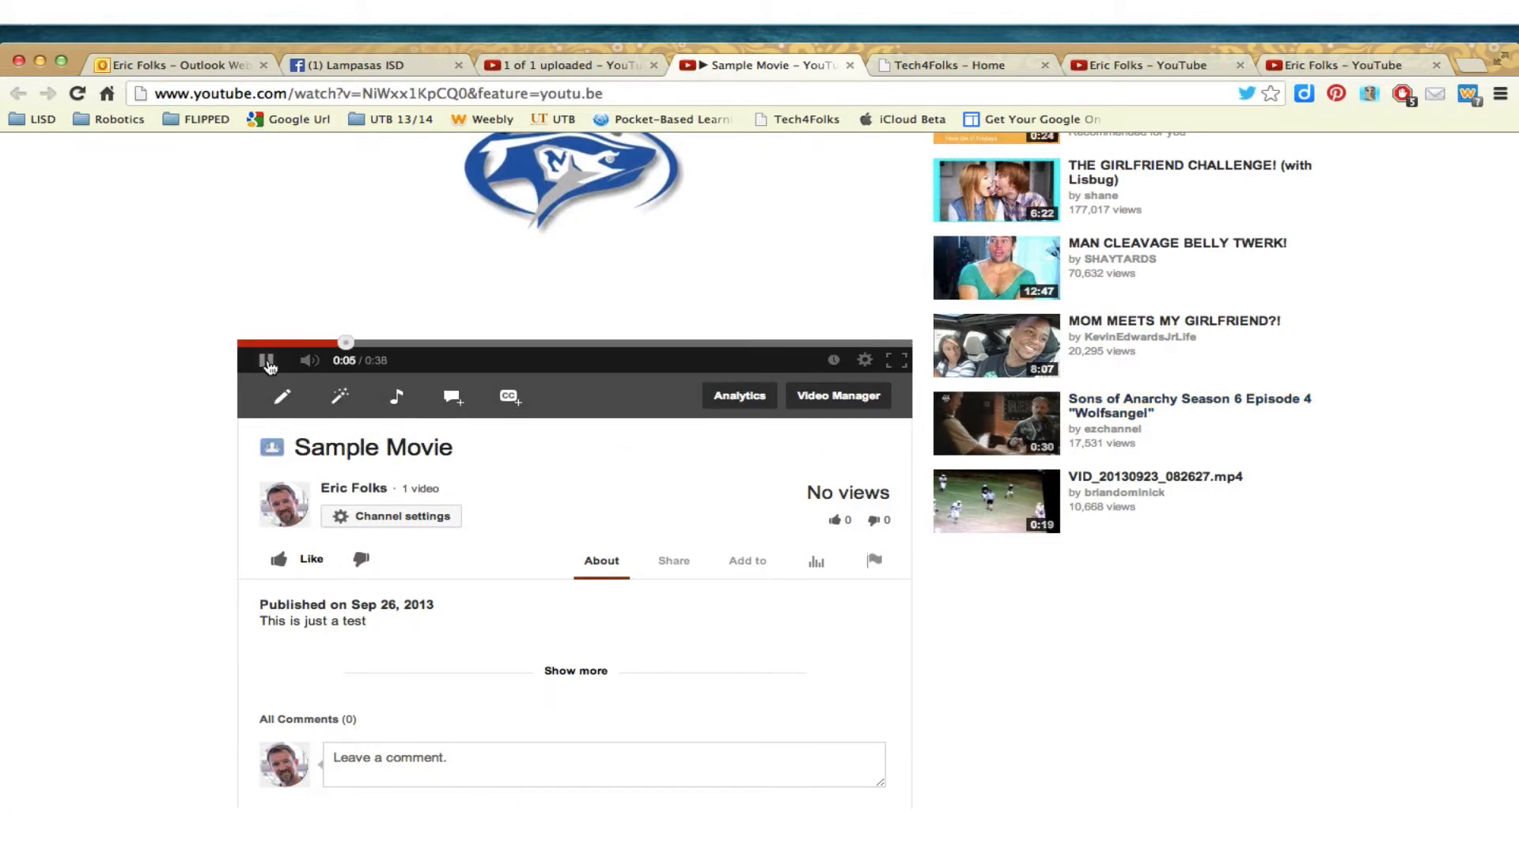
left_click(268, 363)
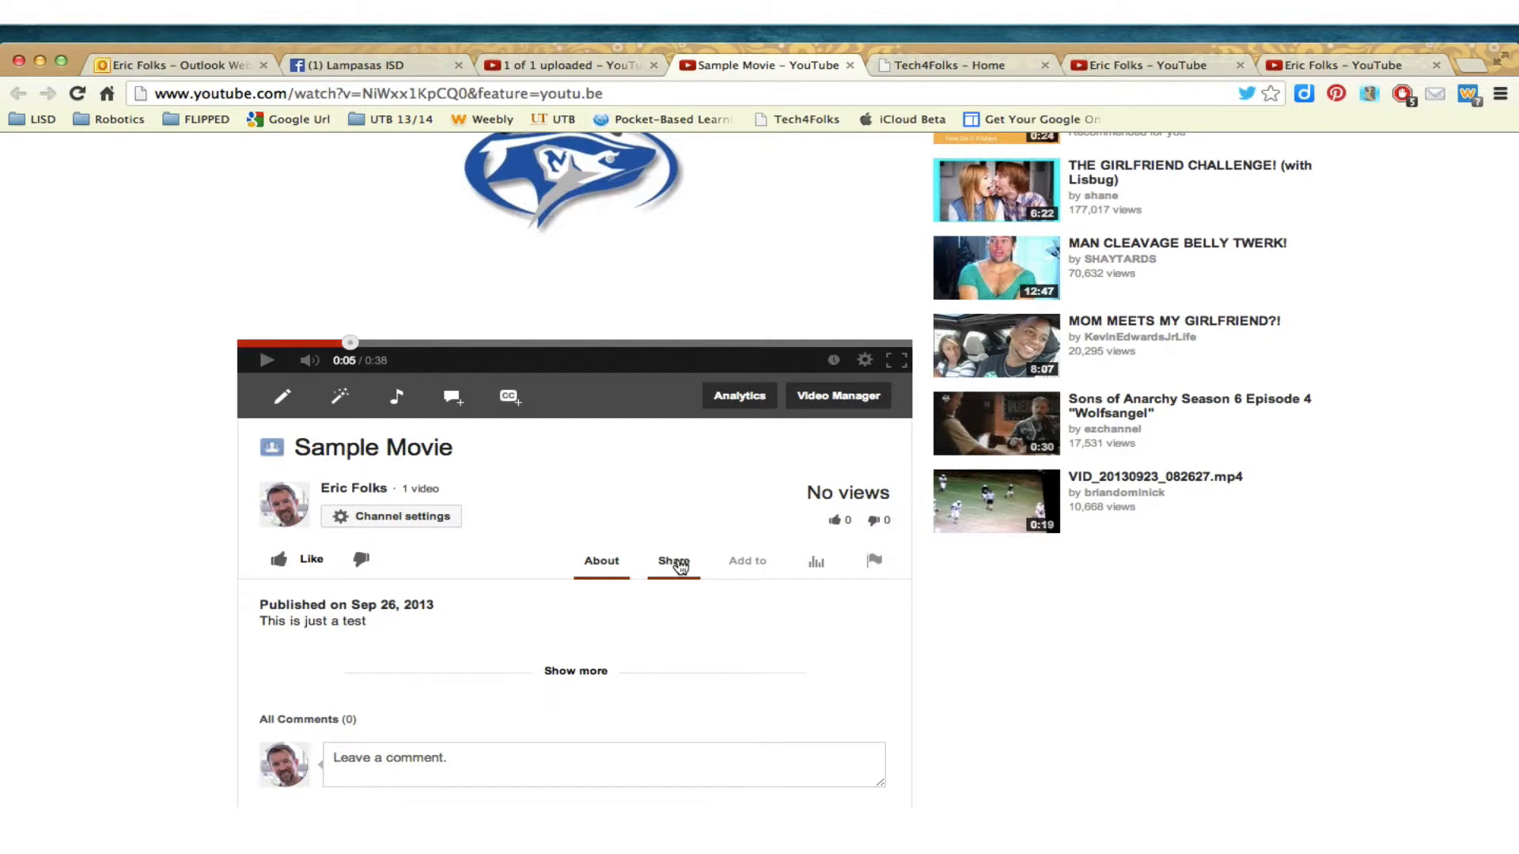
- Bring up the video's share options and select its web address
left_click(674, 562)
scroll(743, 621, "down", 3)
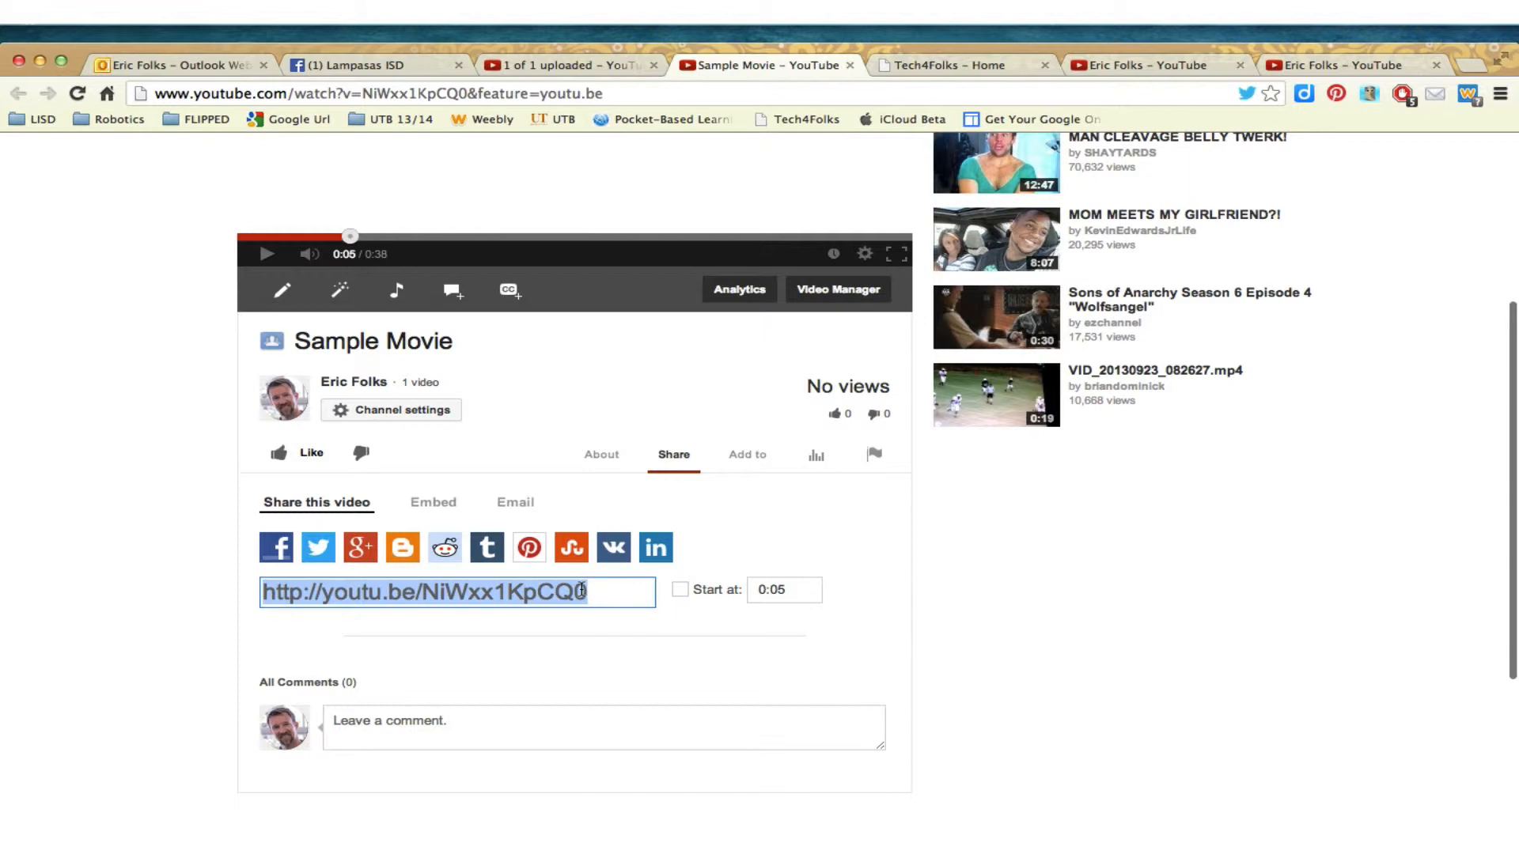
scroll(775, 538, "up", 5)
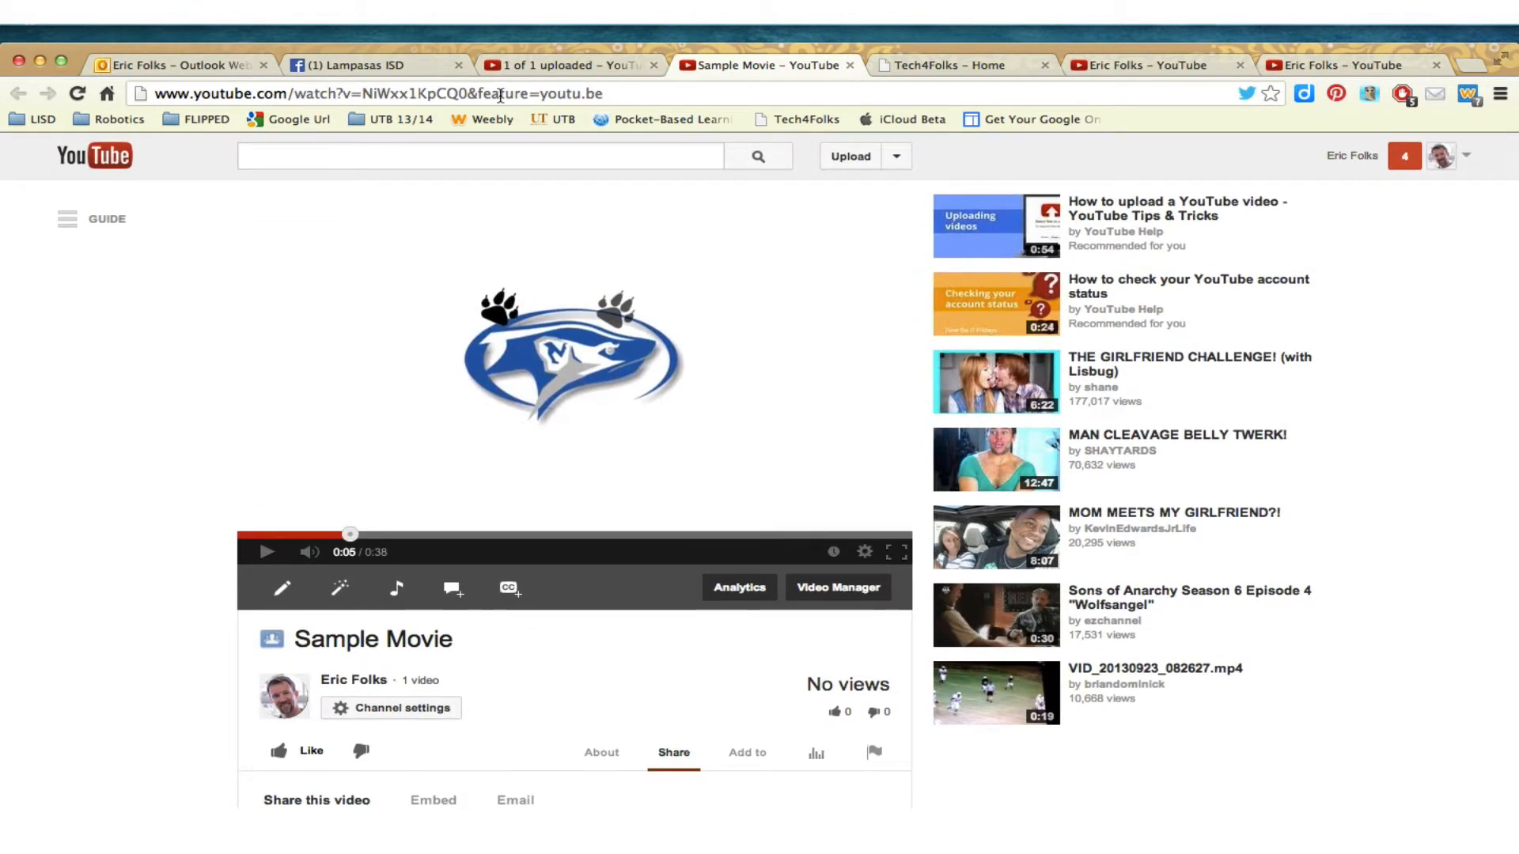
left_click(500, 95)
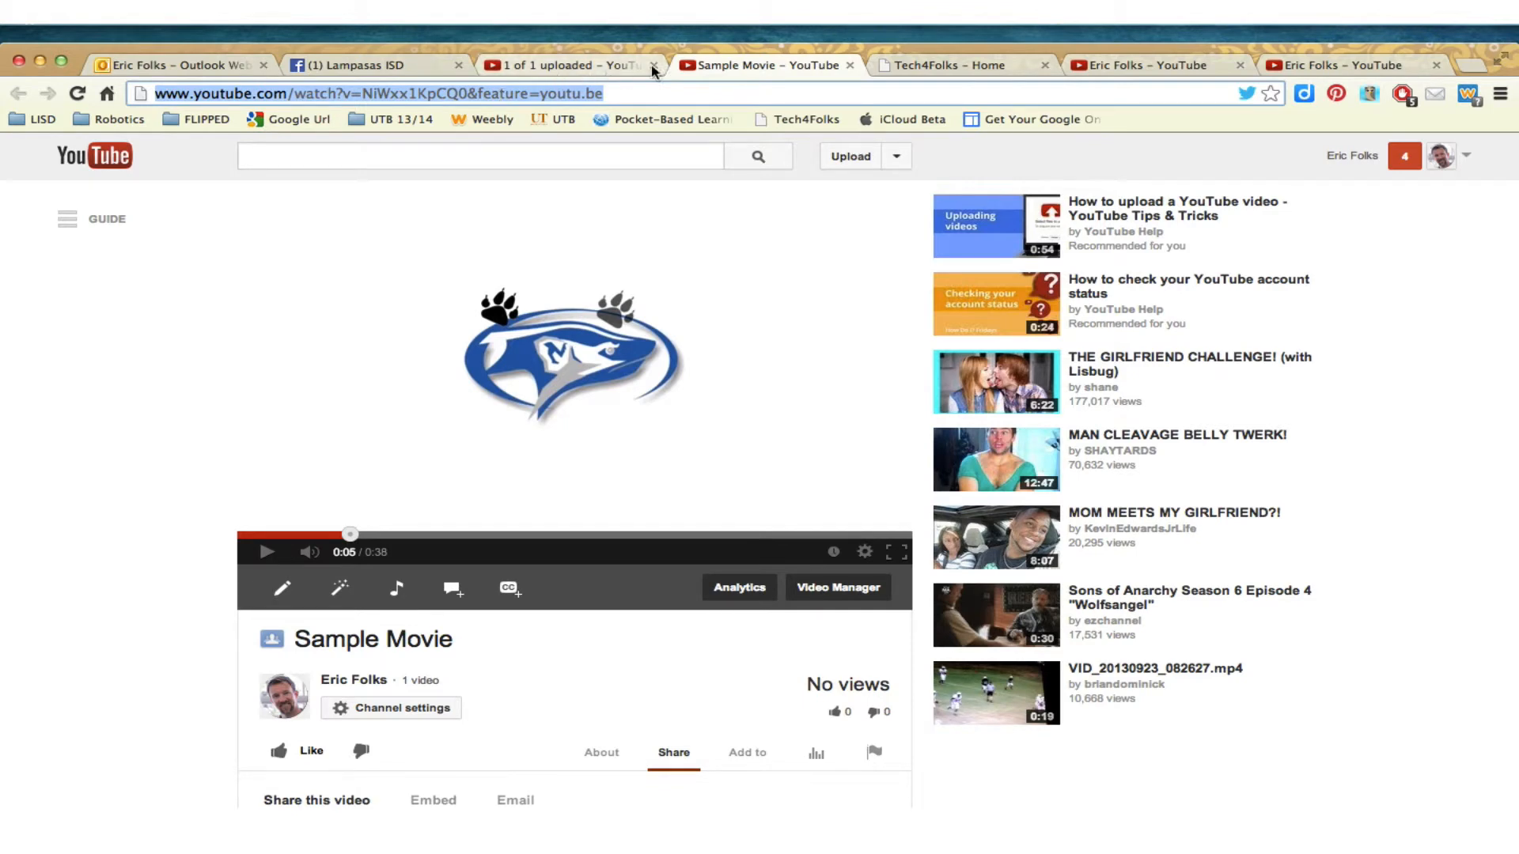
- Close the watch page and go through the Dashboard to Video Manager's Uploads list showing Sample Movie
left_click(849, 66)
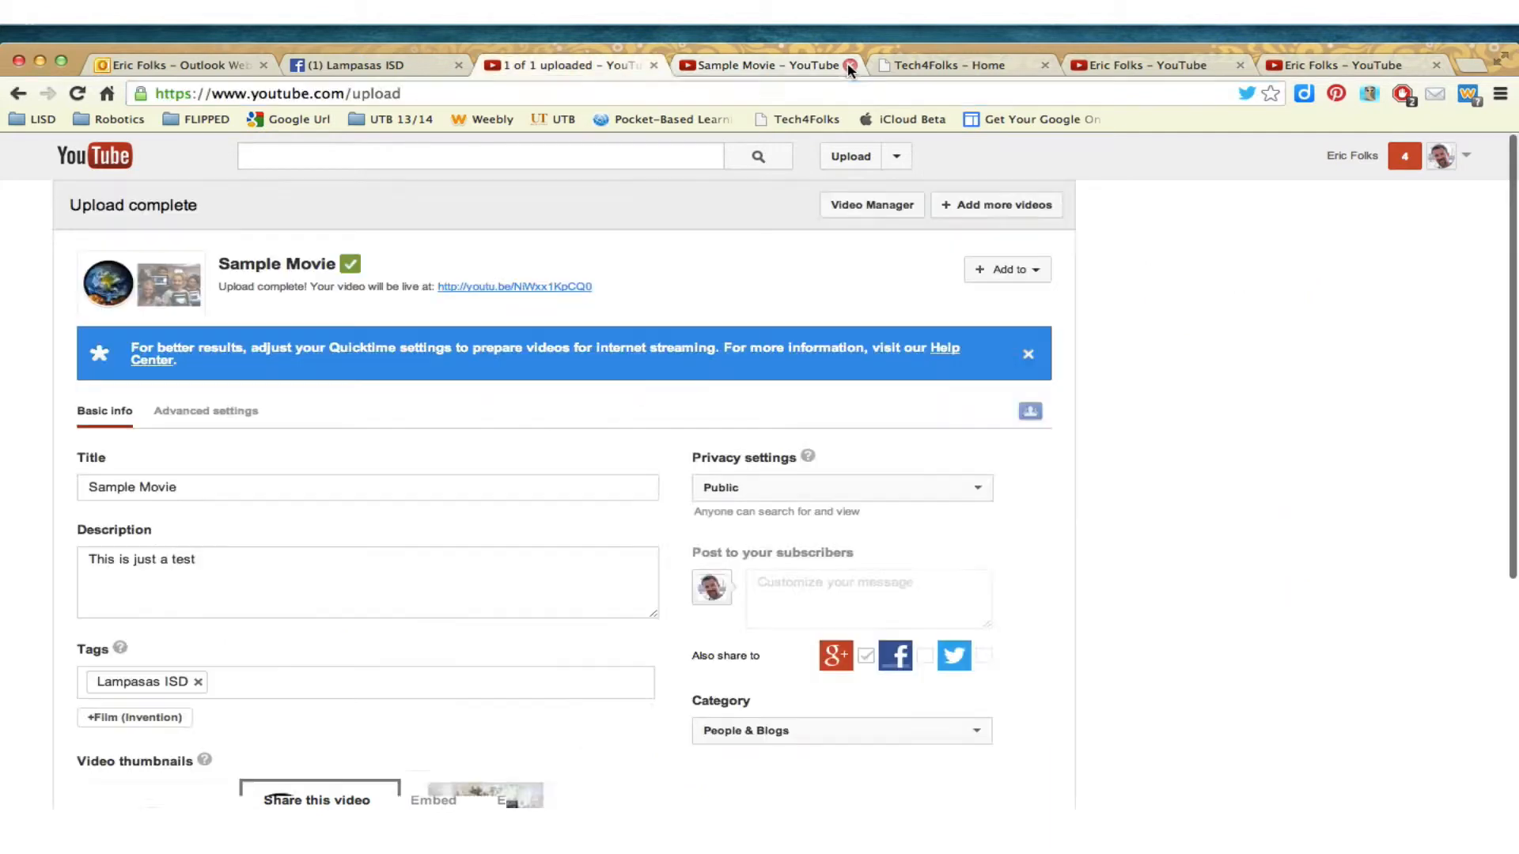
left_click(870, 205)
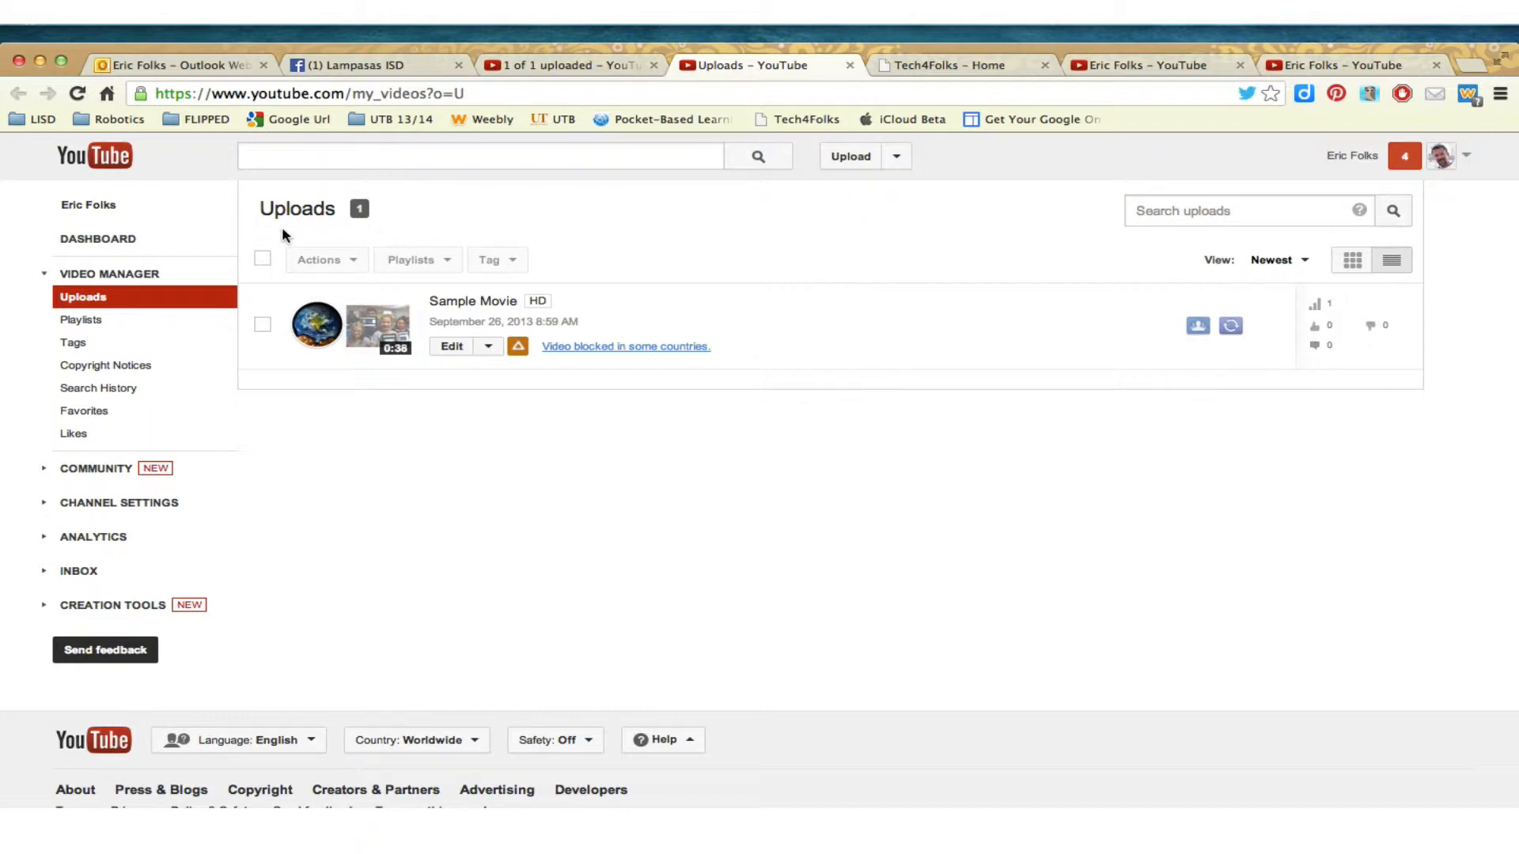
left_click(113, 242)
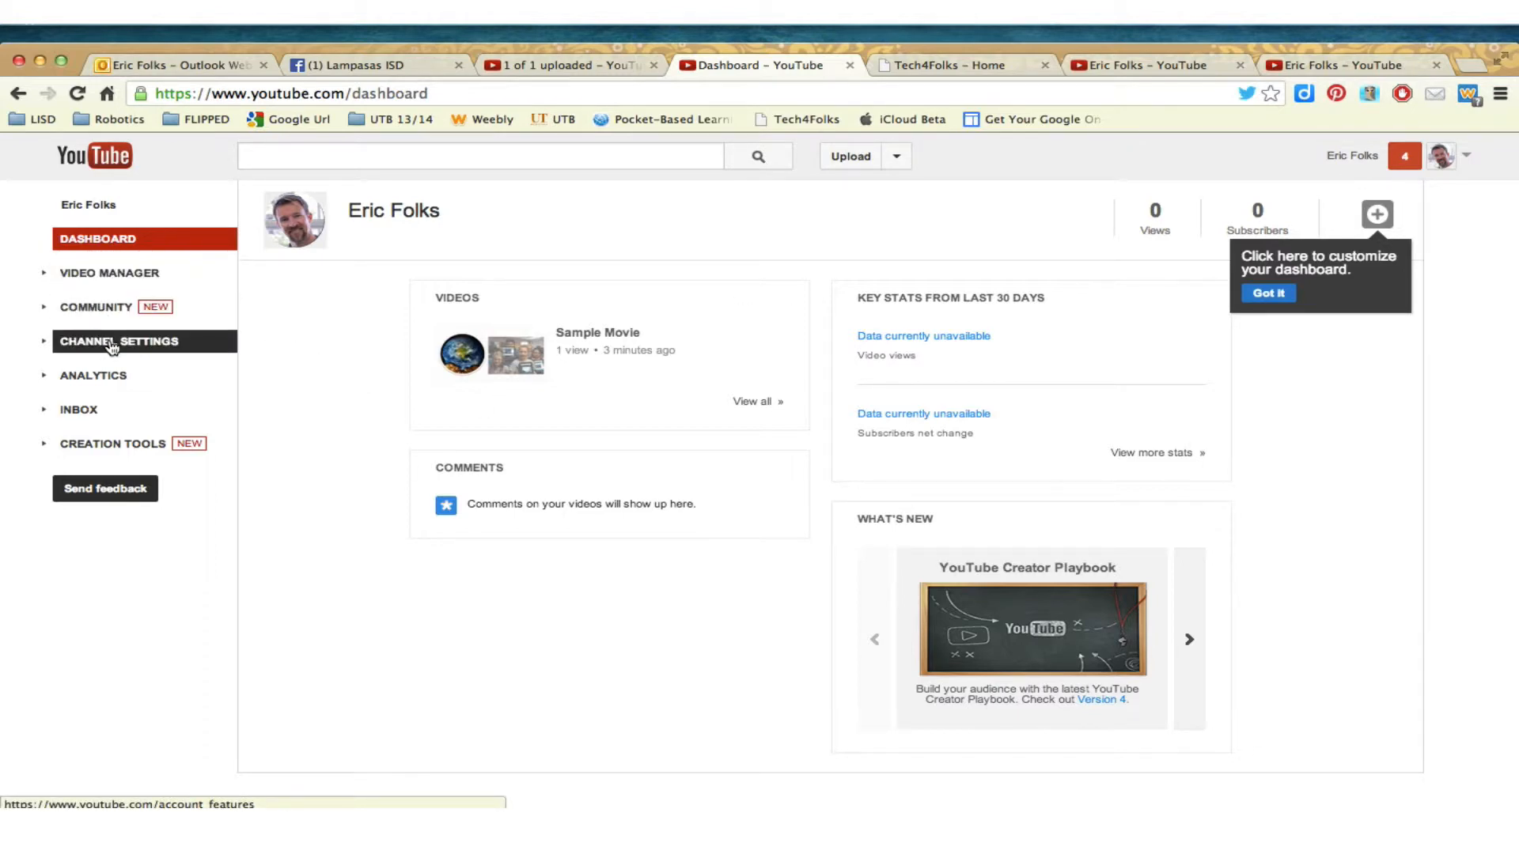
left_click(101, 274)
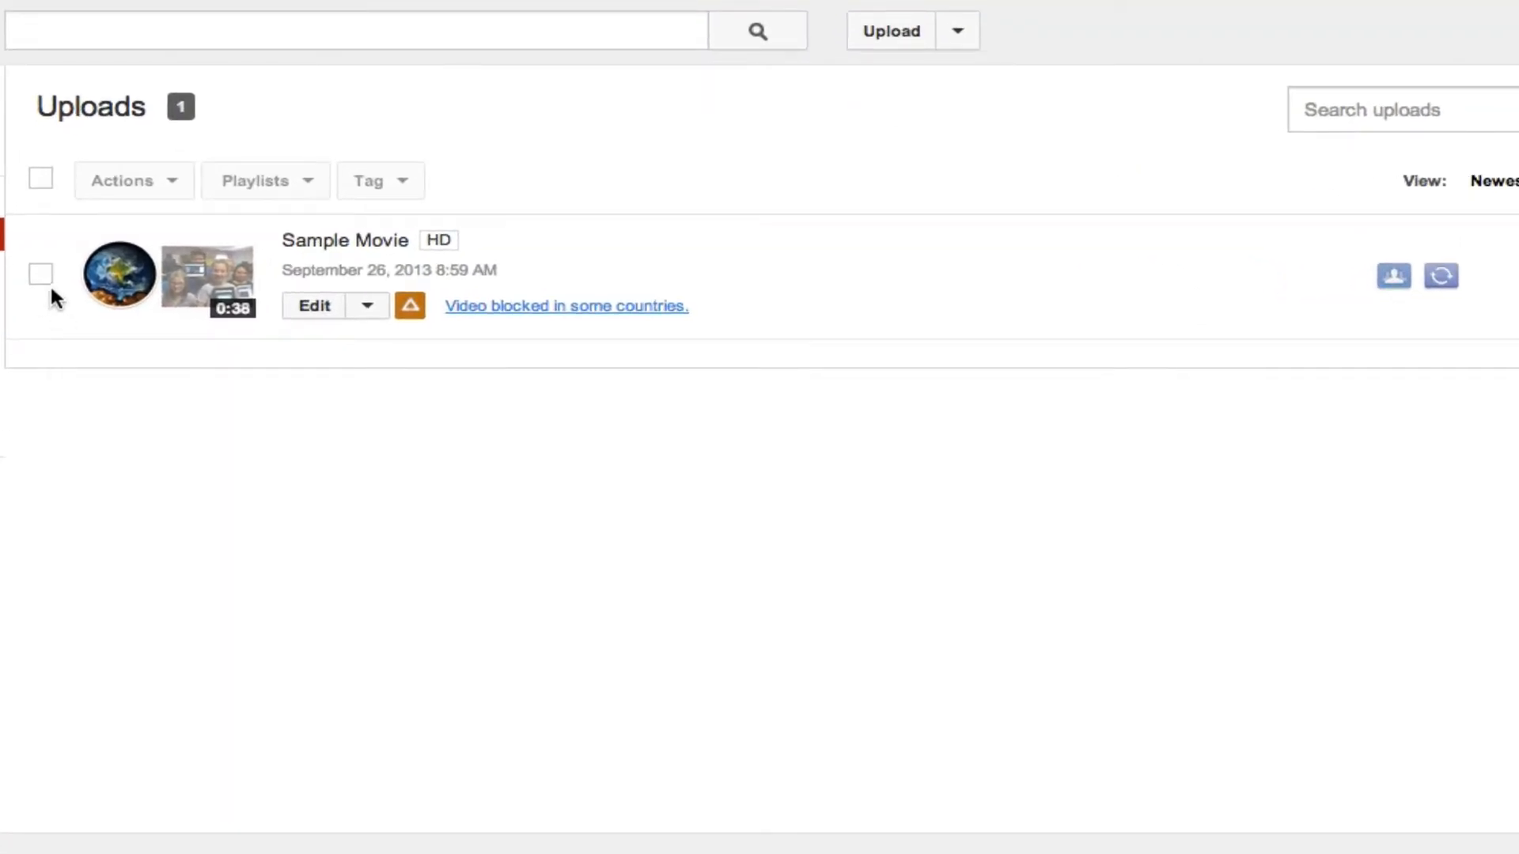
- Select Sample Movie and inspect its Actions, Playlists (Test) and Tags (Lampasas Isd) dropdowns
left_click(41, 275)
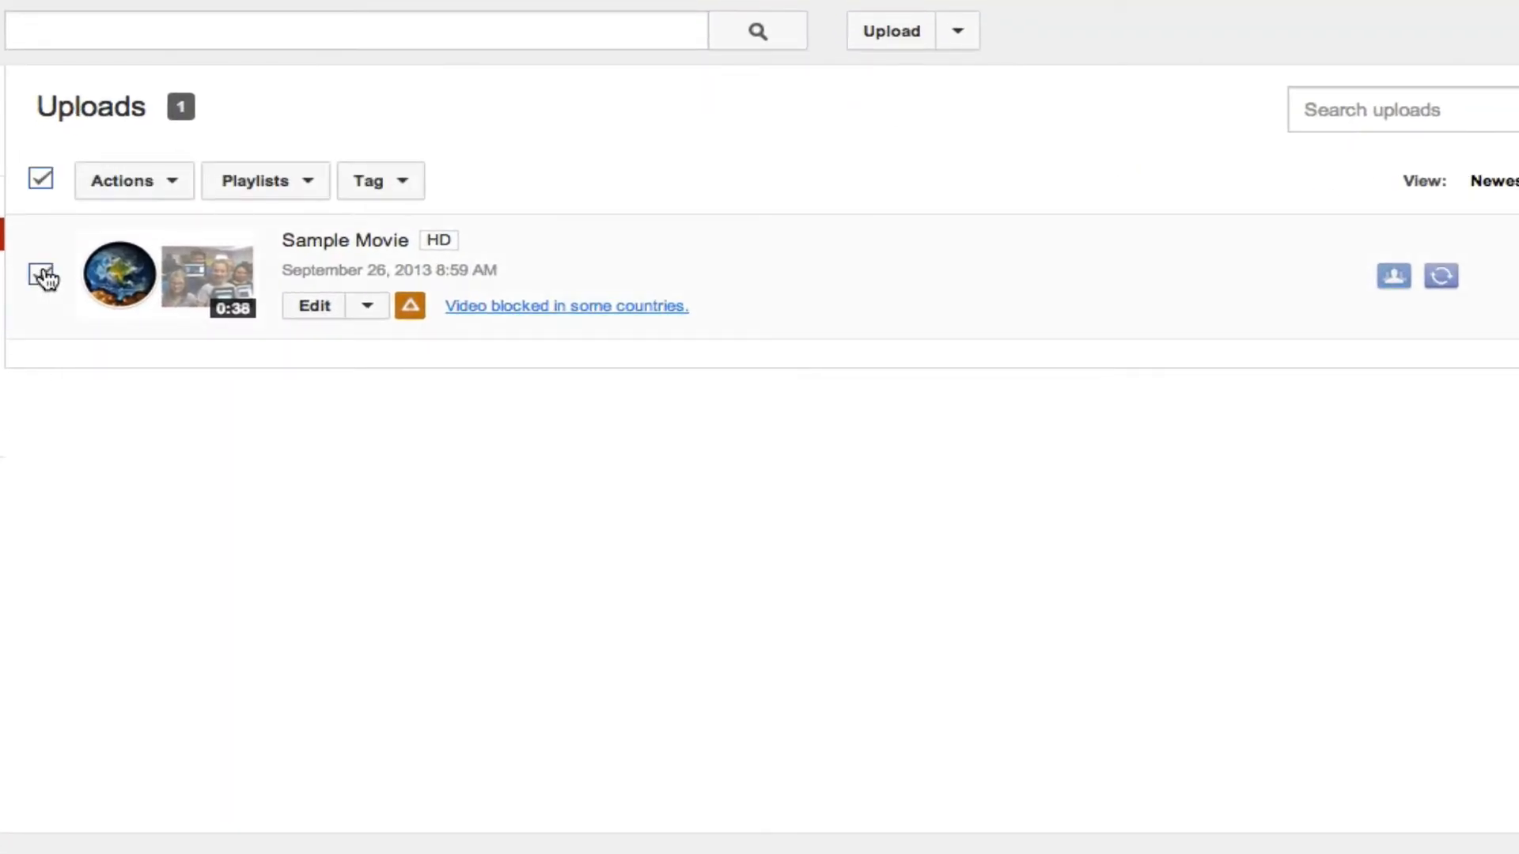
left_click(174, 186)
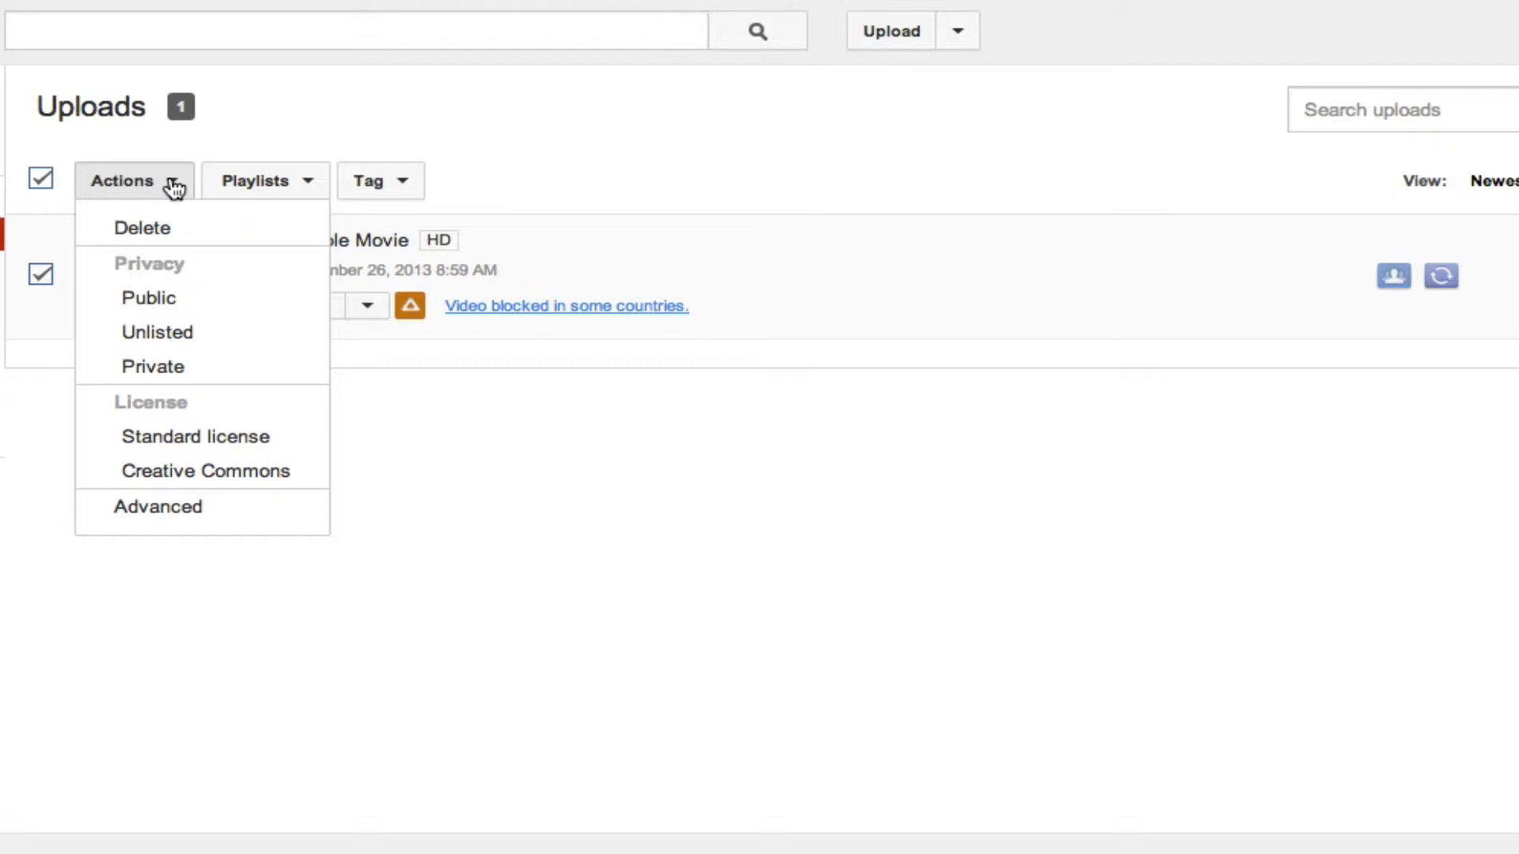
left_click(307, 183)
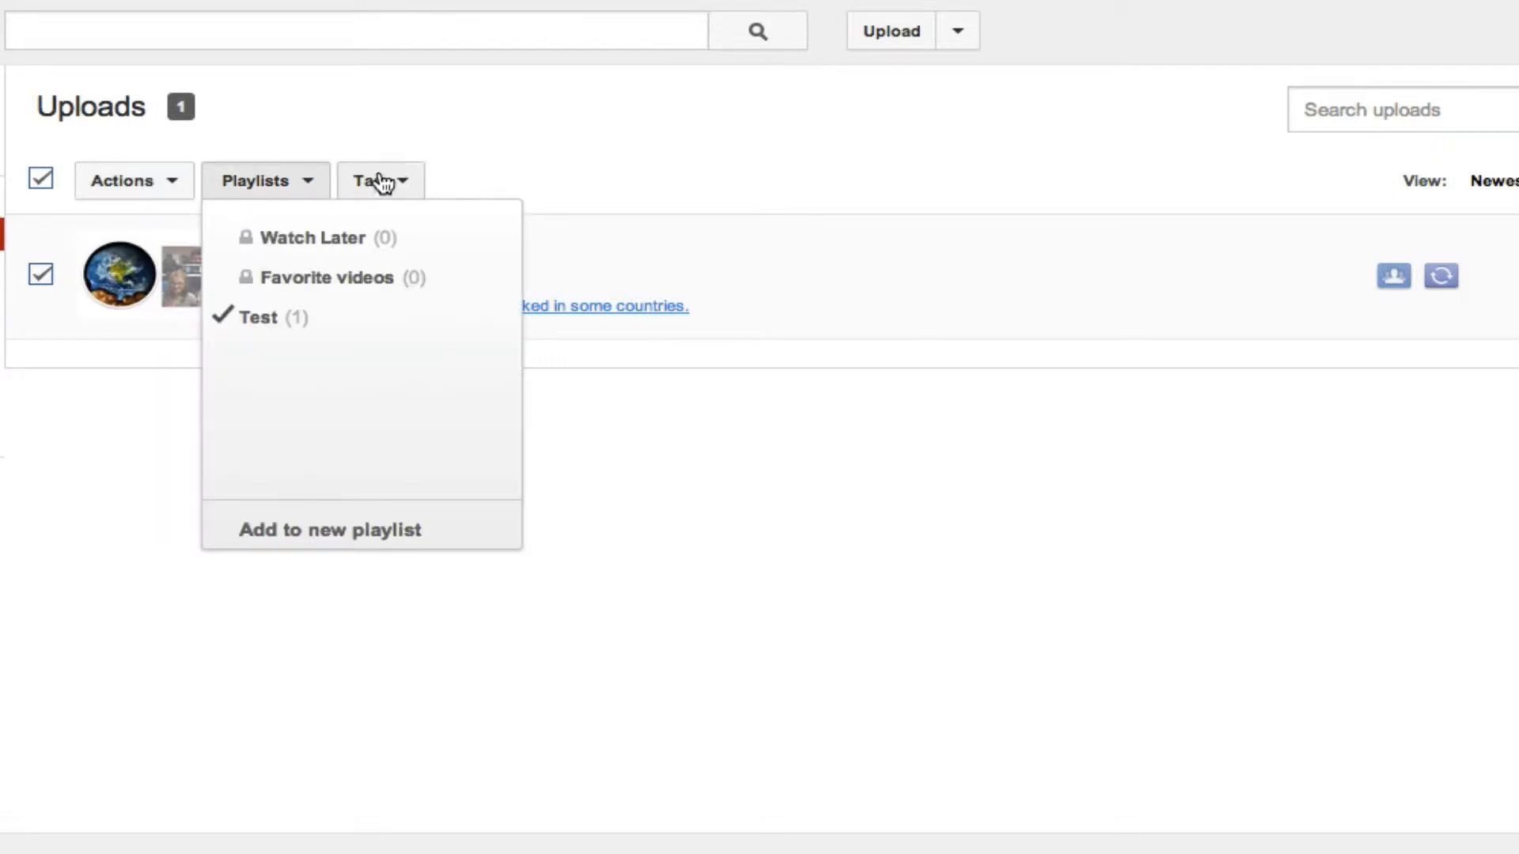
left_click(407, 186)
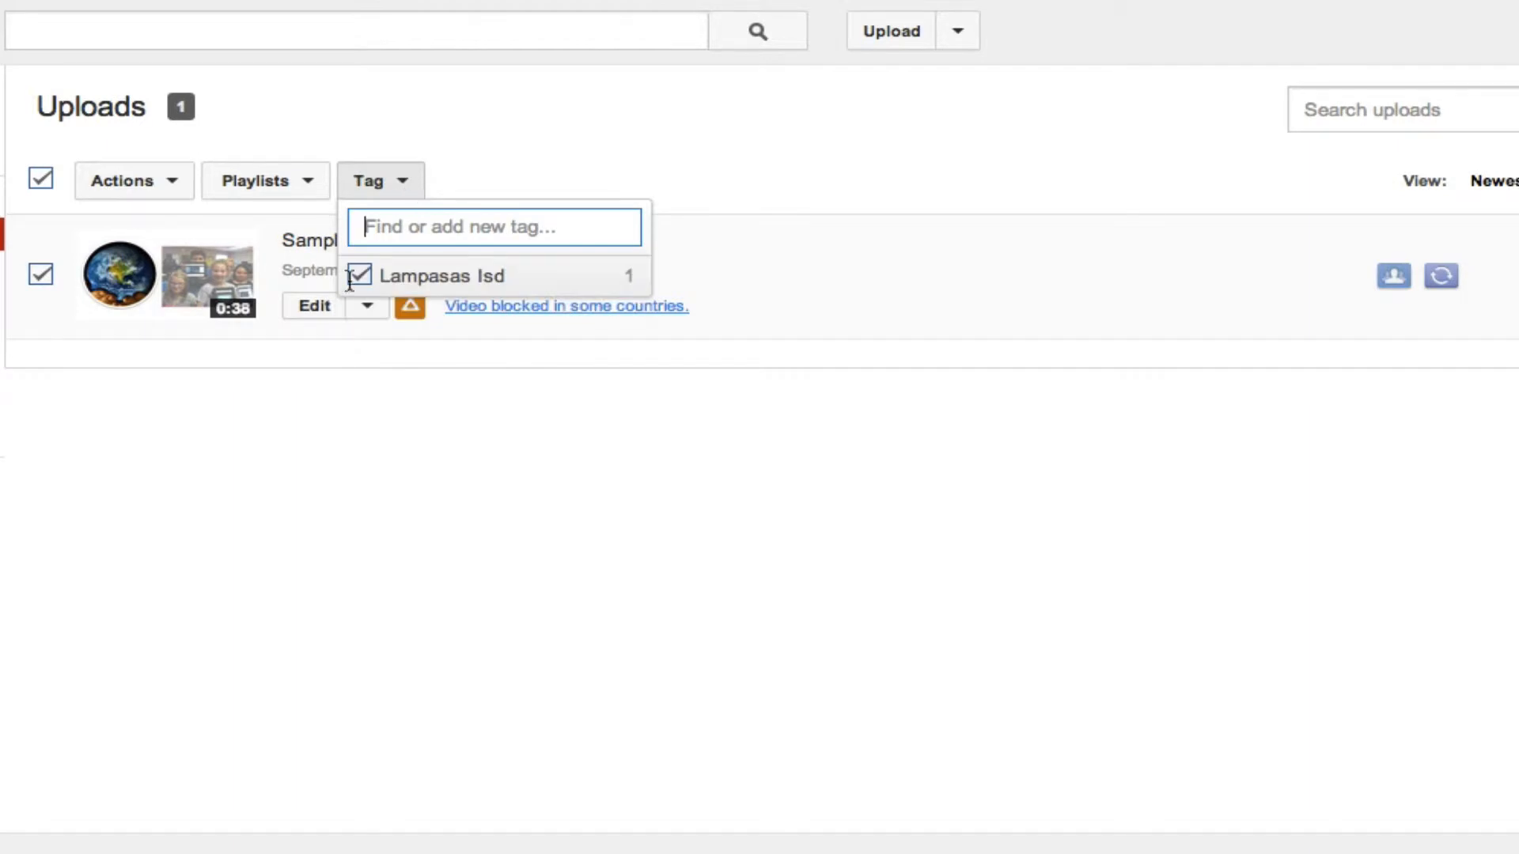
left_click(379, 554)
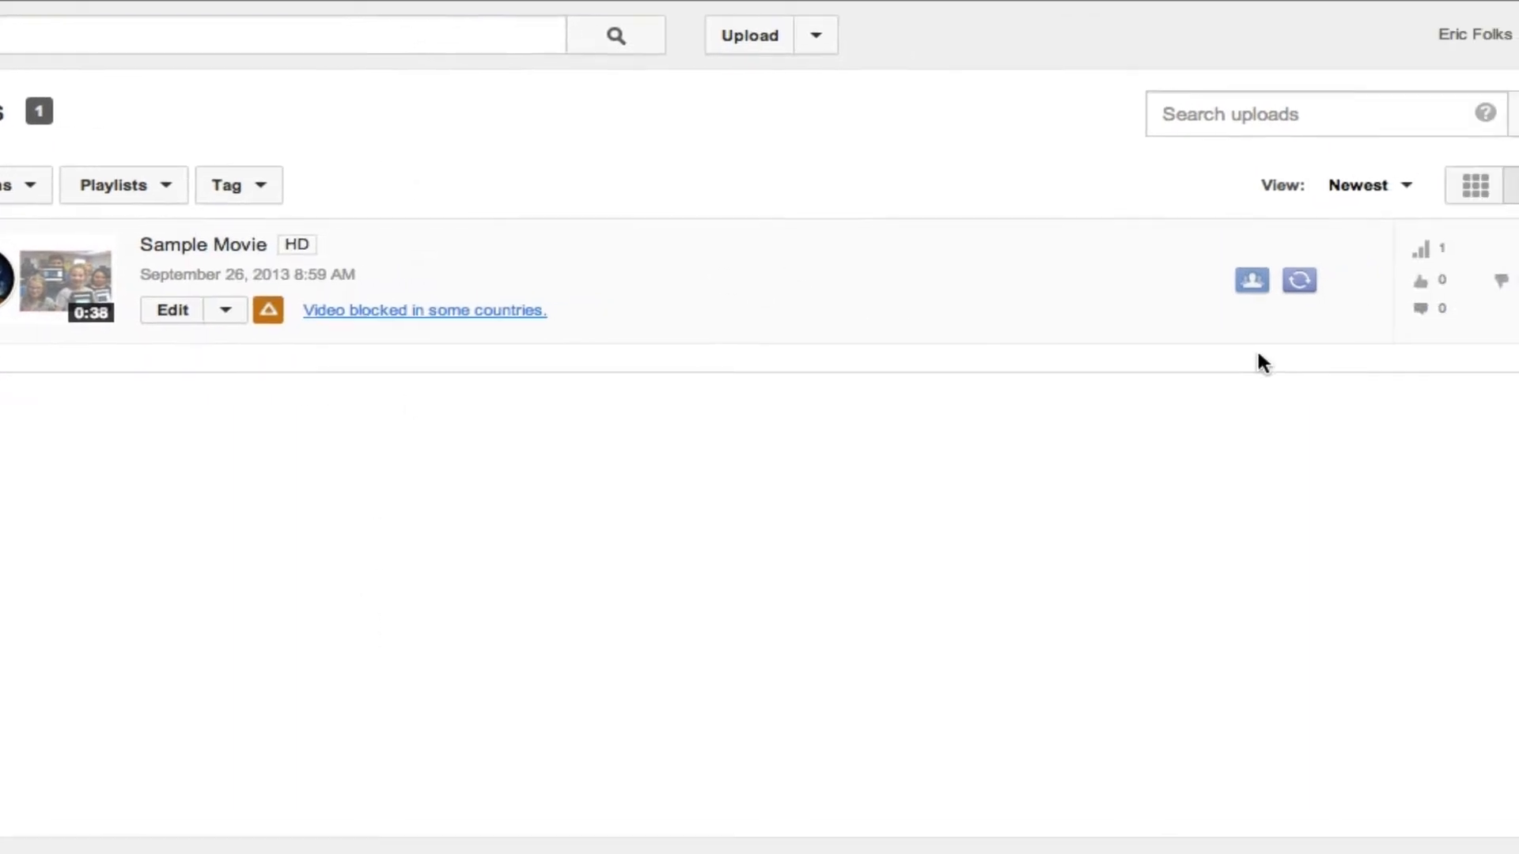
mouse_move(1149, 295)
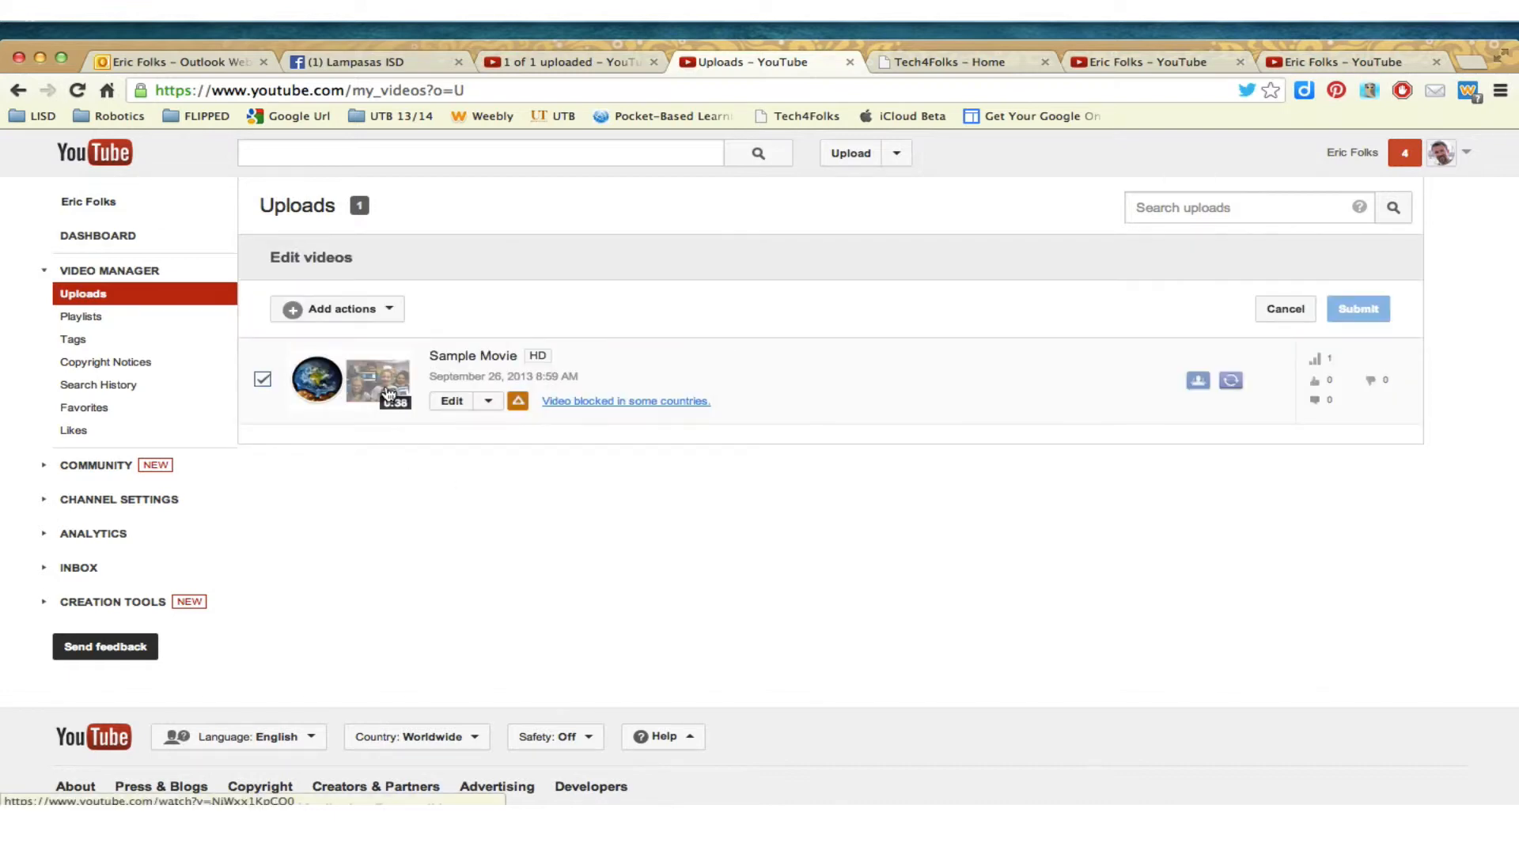
left_click(360, 383)
scroll(1037, 786, "down", 3)
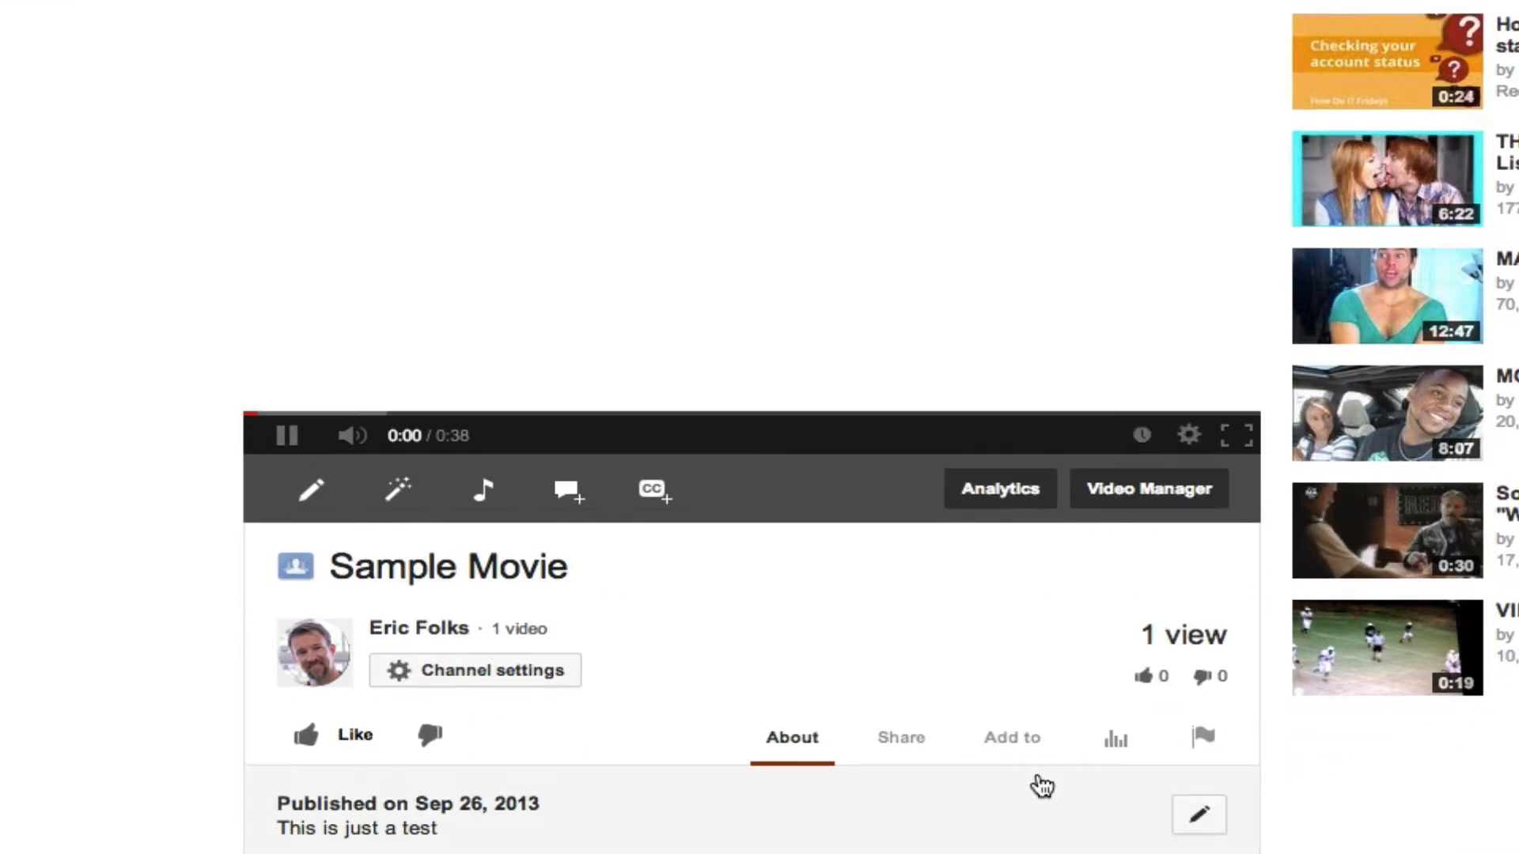
left_click(285, 435)
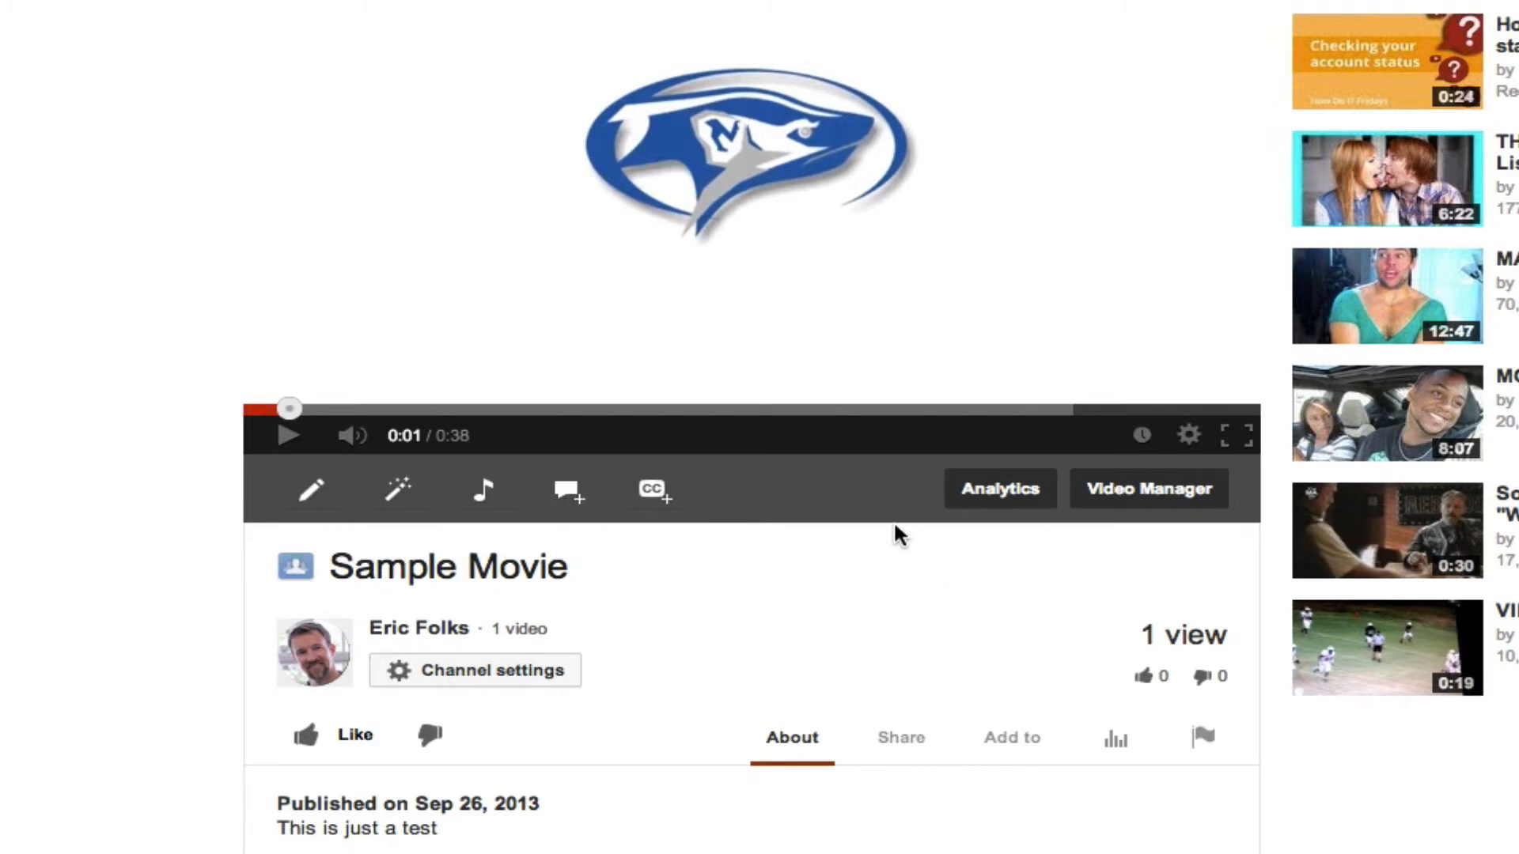
scroll(895, 536, "up", 2)
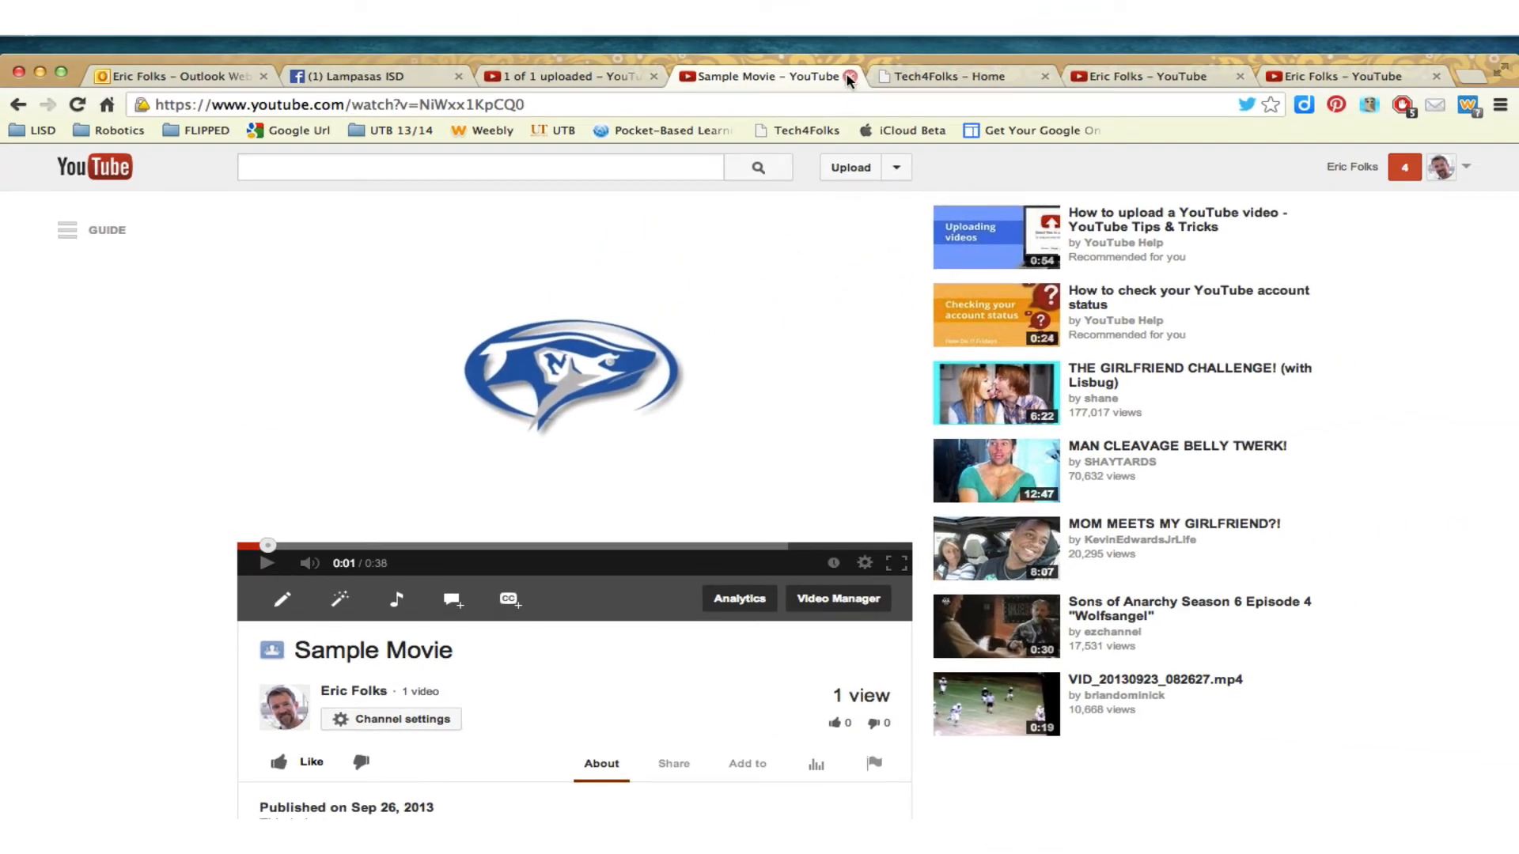
- Close the watch tab and return via Dashboard to Video Manager's Uploads list
left_click(848, 77)
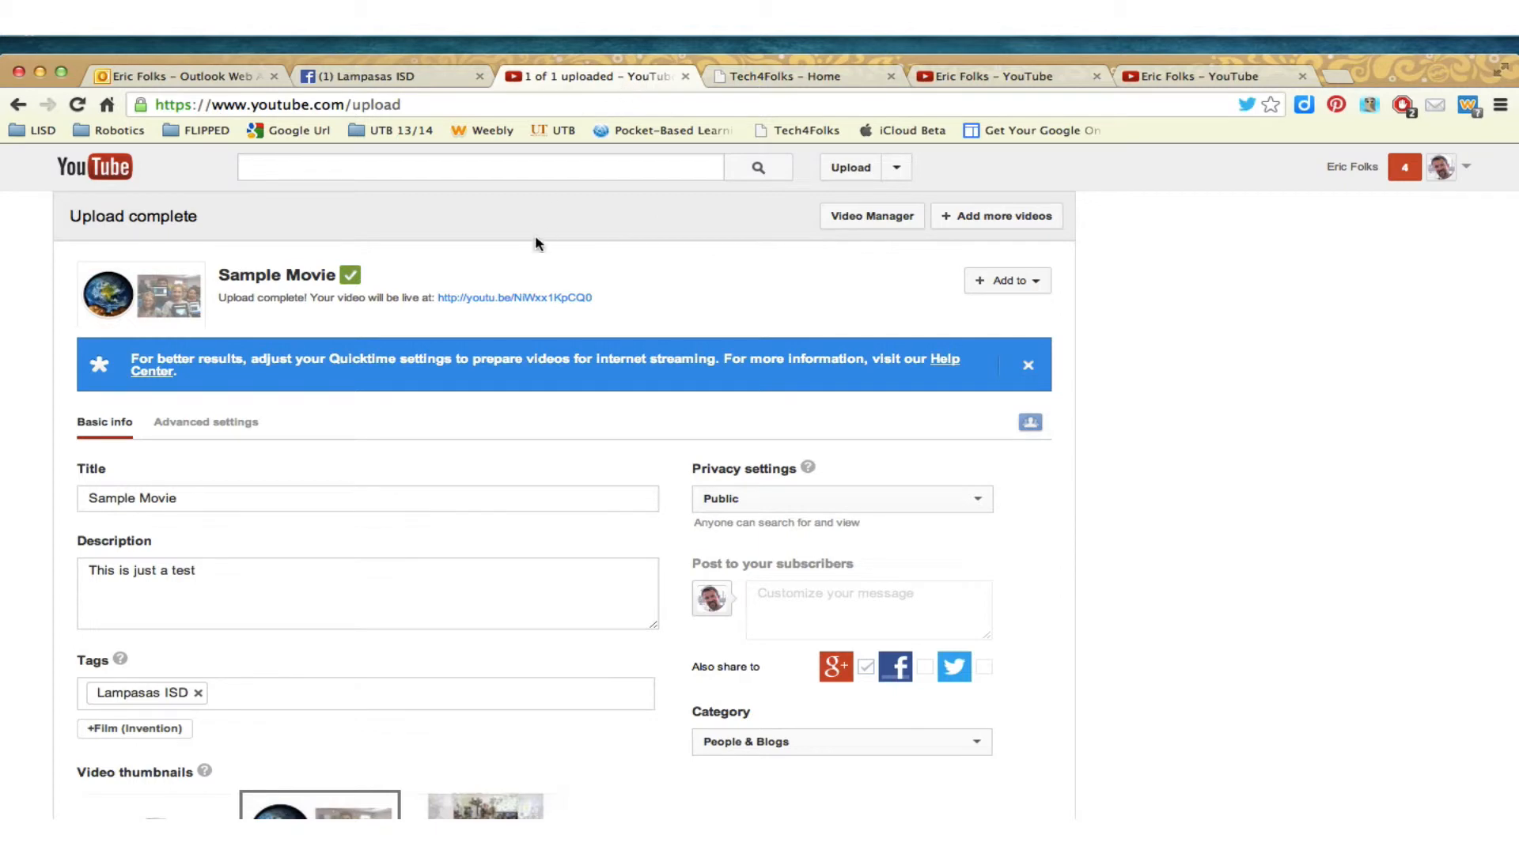
left_click(898, 169)
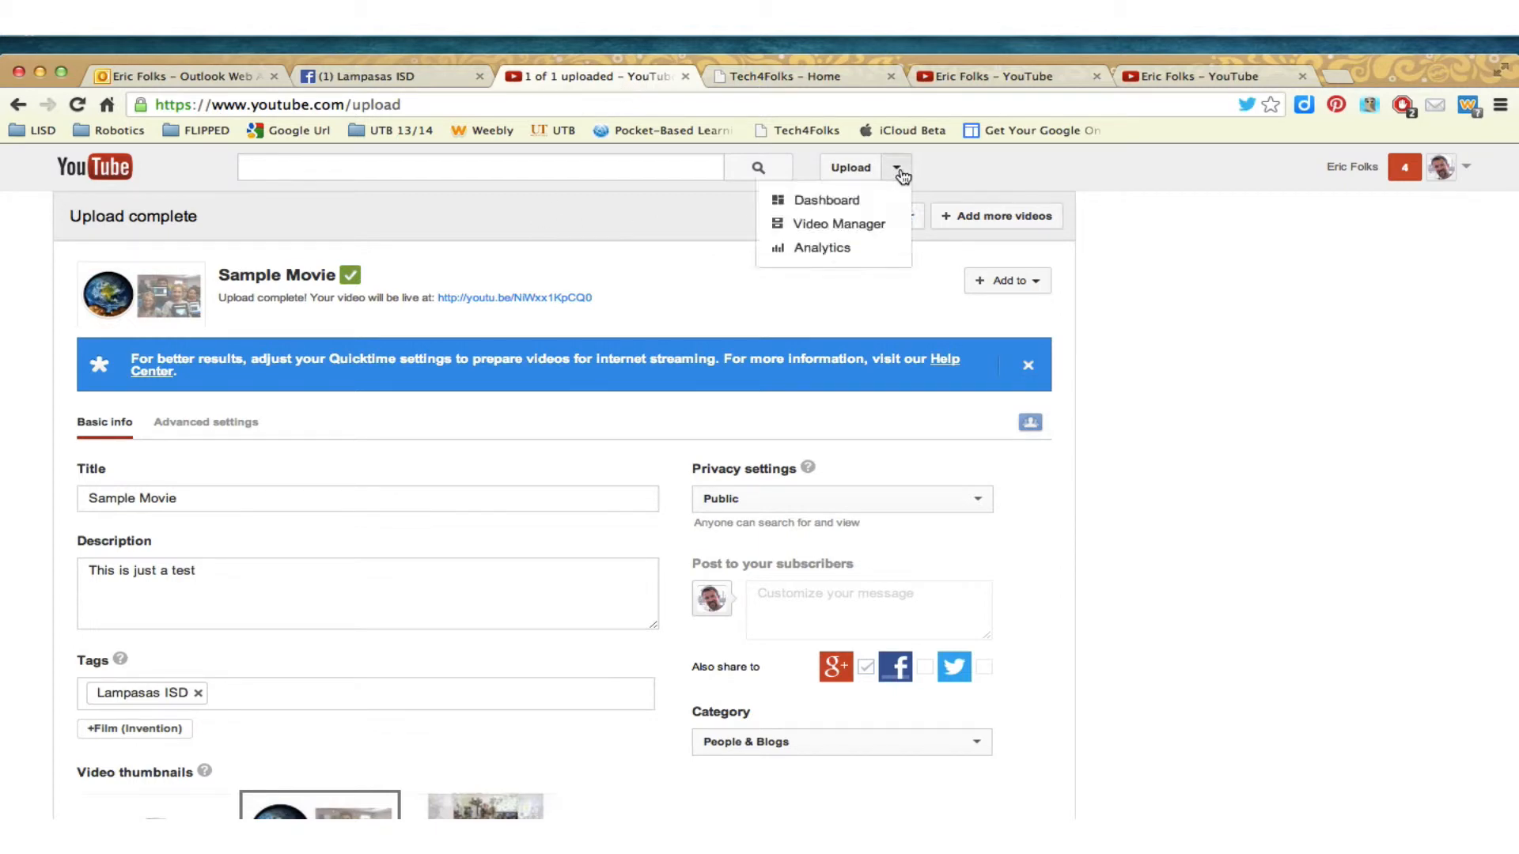
left_click(849, 204)
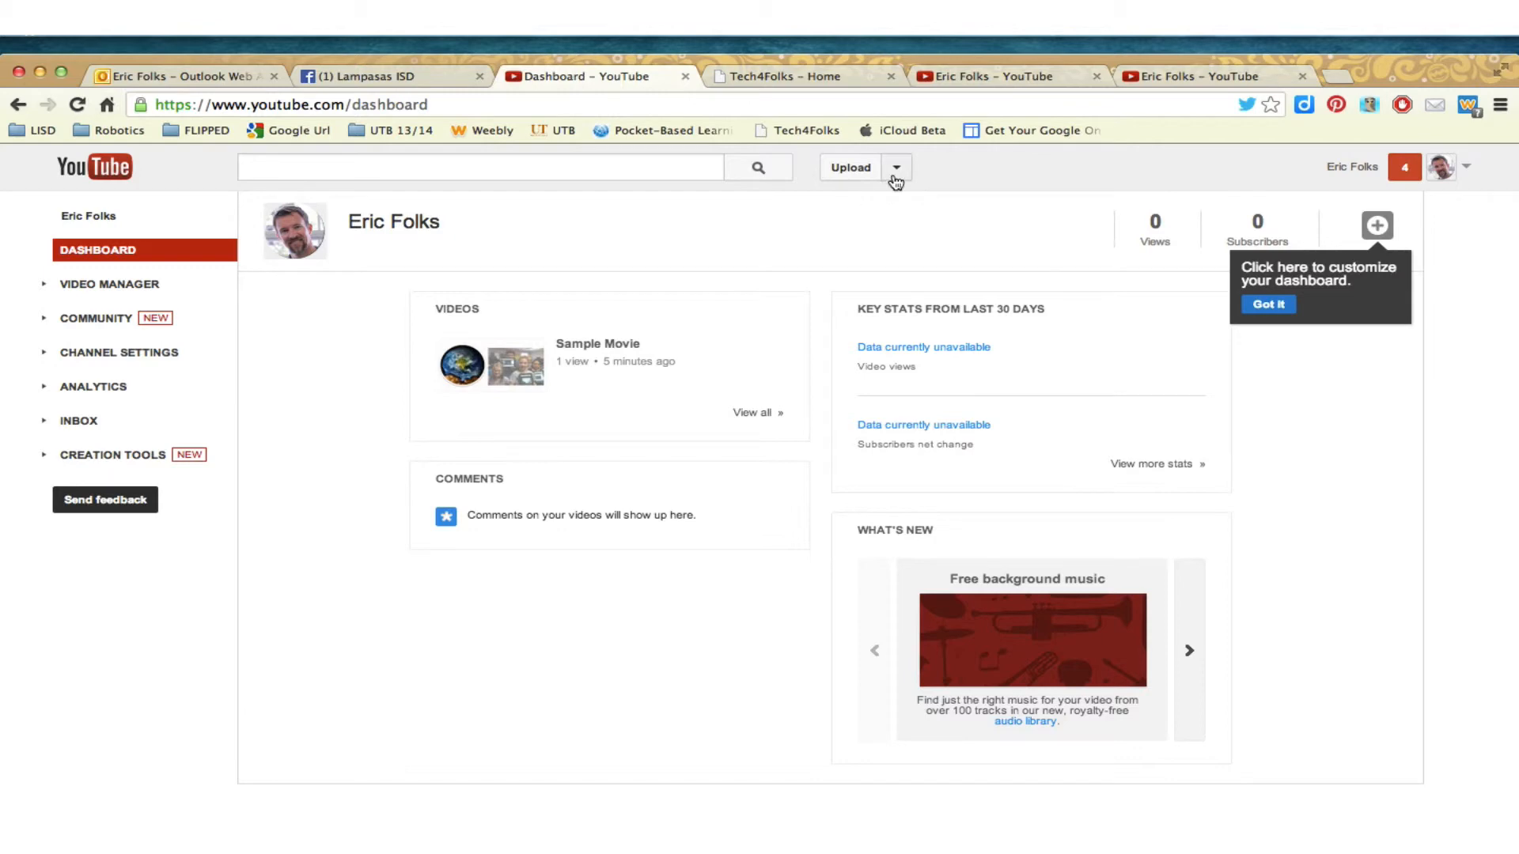
left_click(895, 176)
left_click(855, 231)
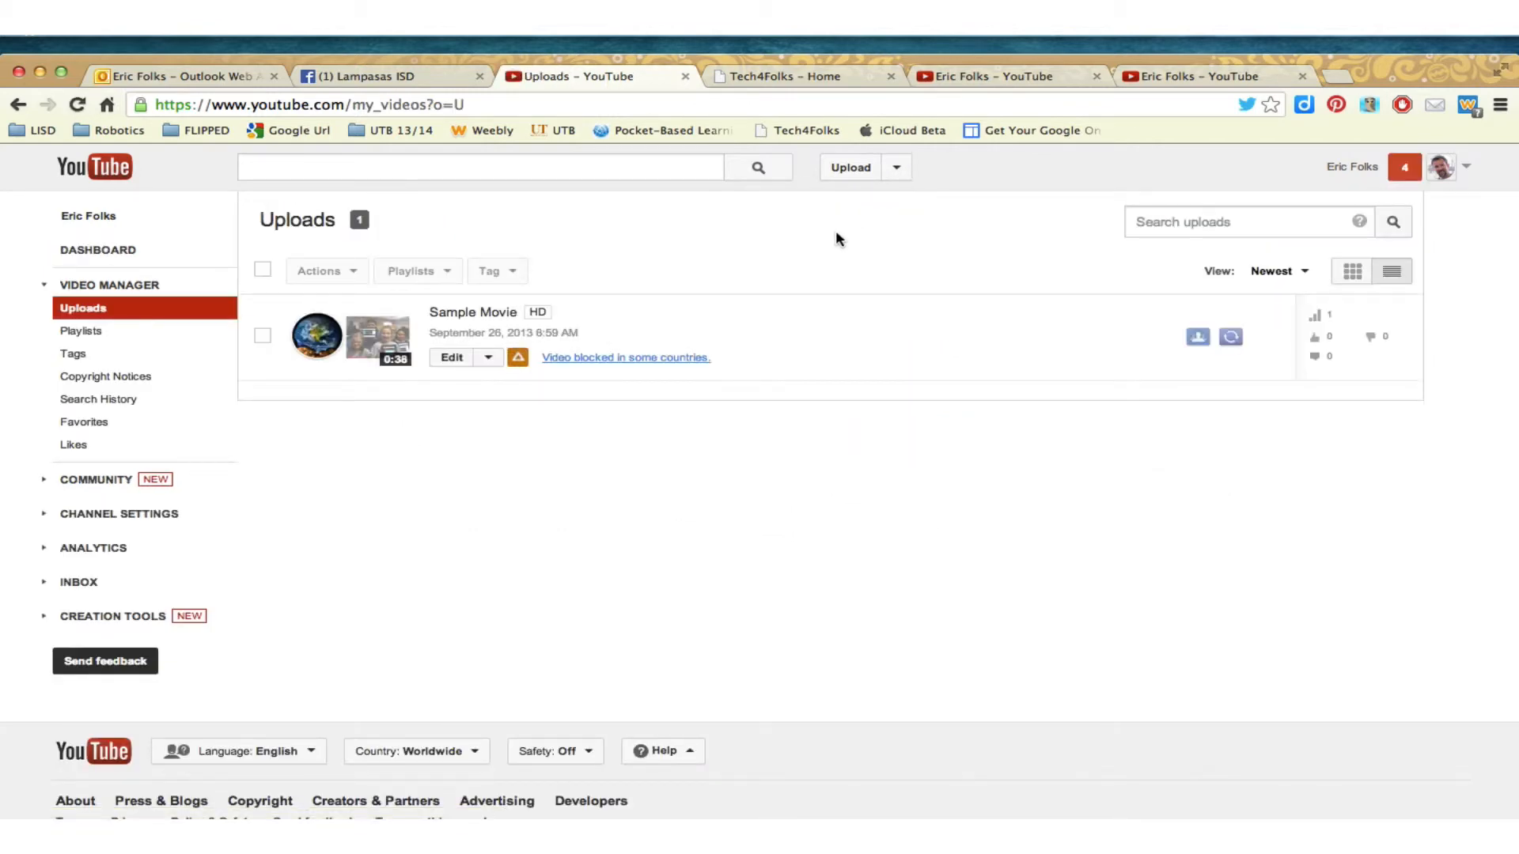
left_click(898, 170)
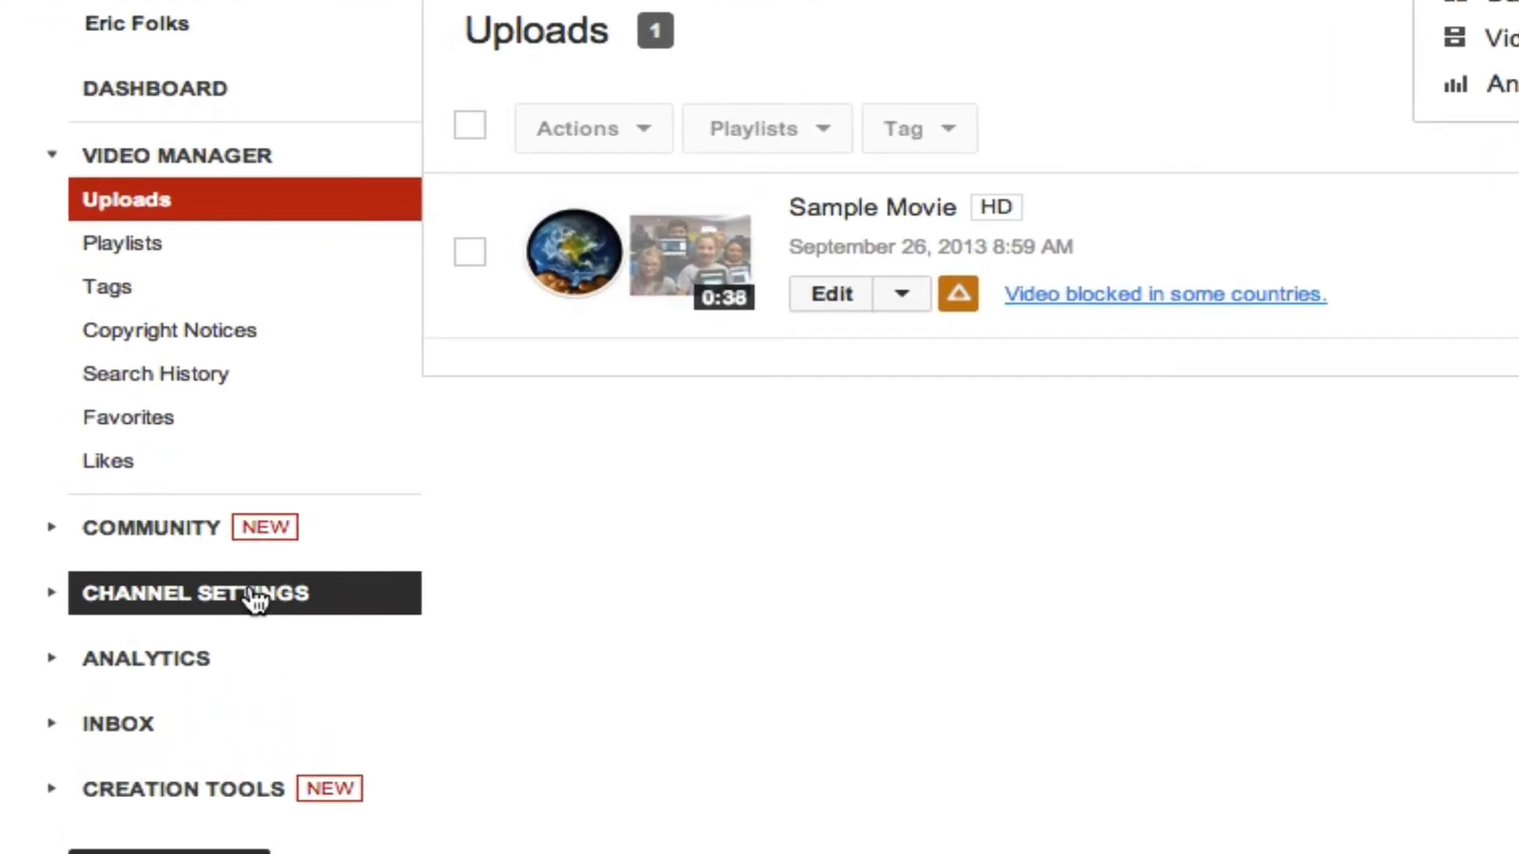
- Start phone verification from the Features settings, choosing text message and submitting the phone number
left_click(253, 601)
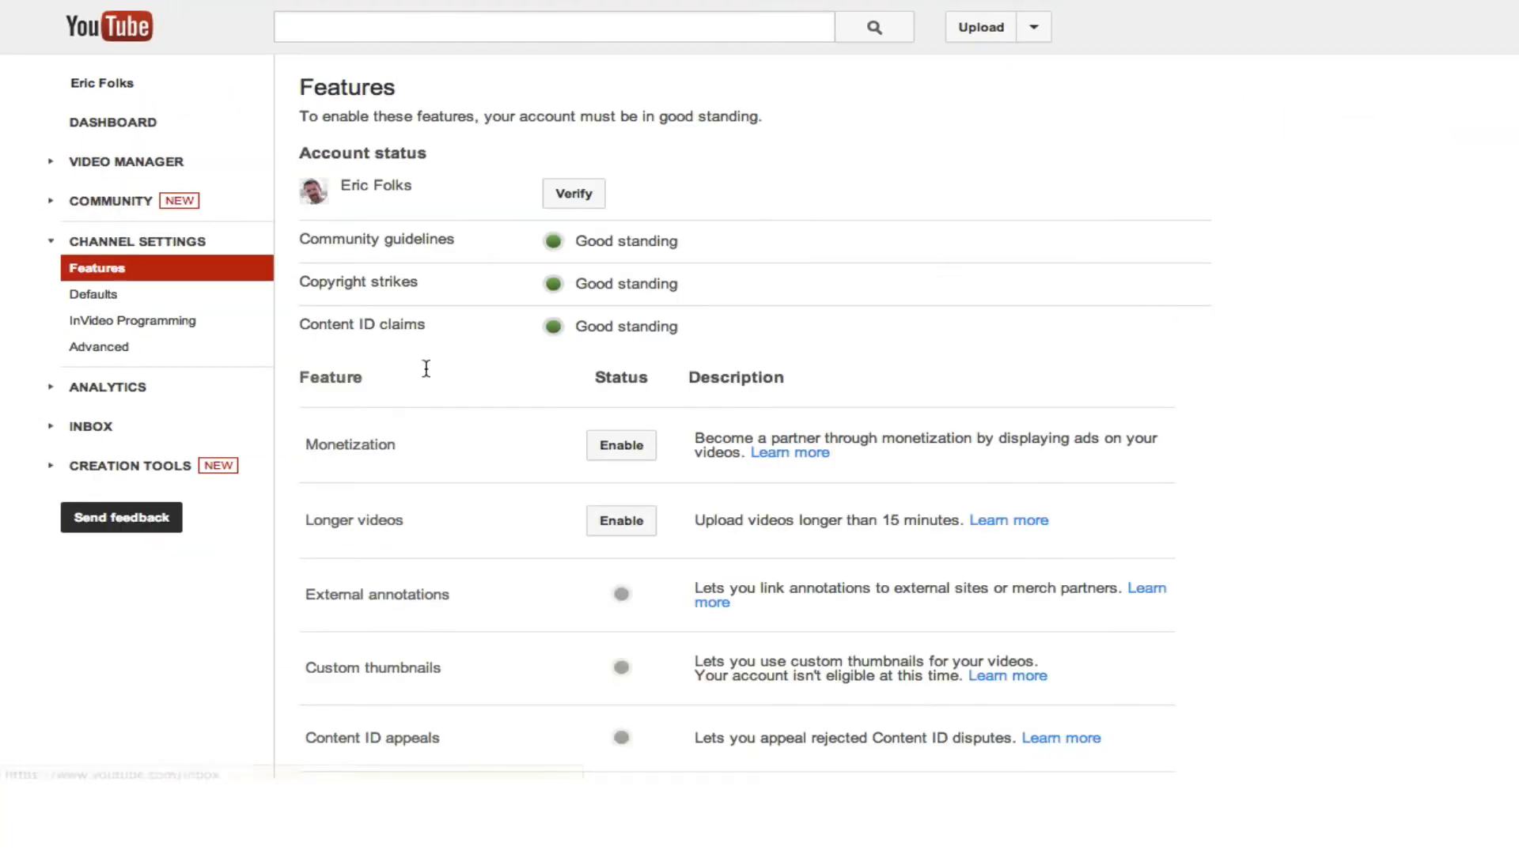
scroll(1393, 500, "down", 3)
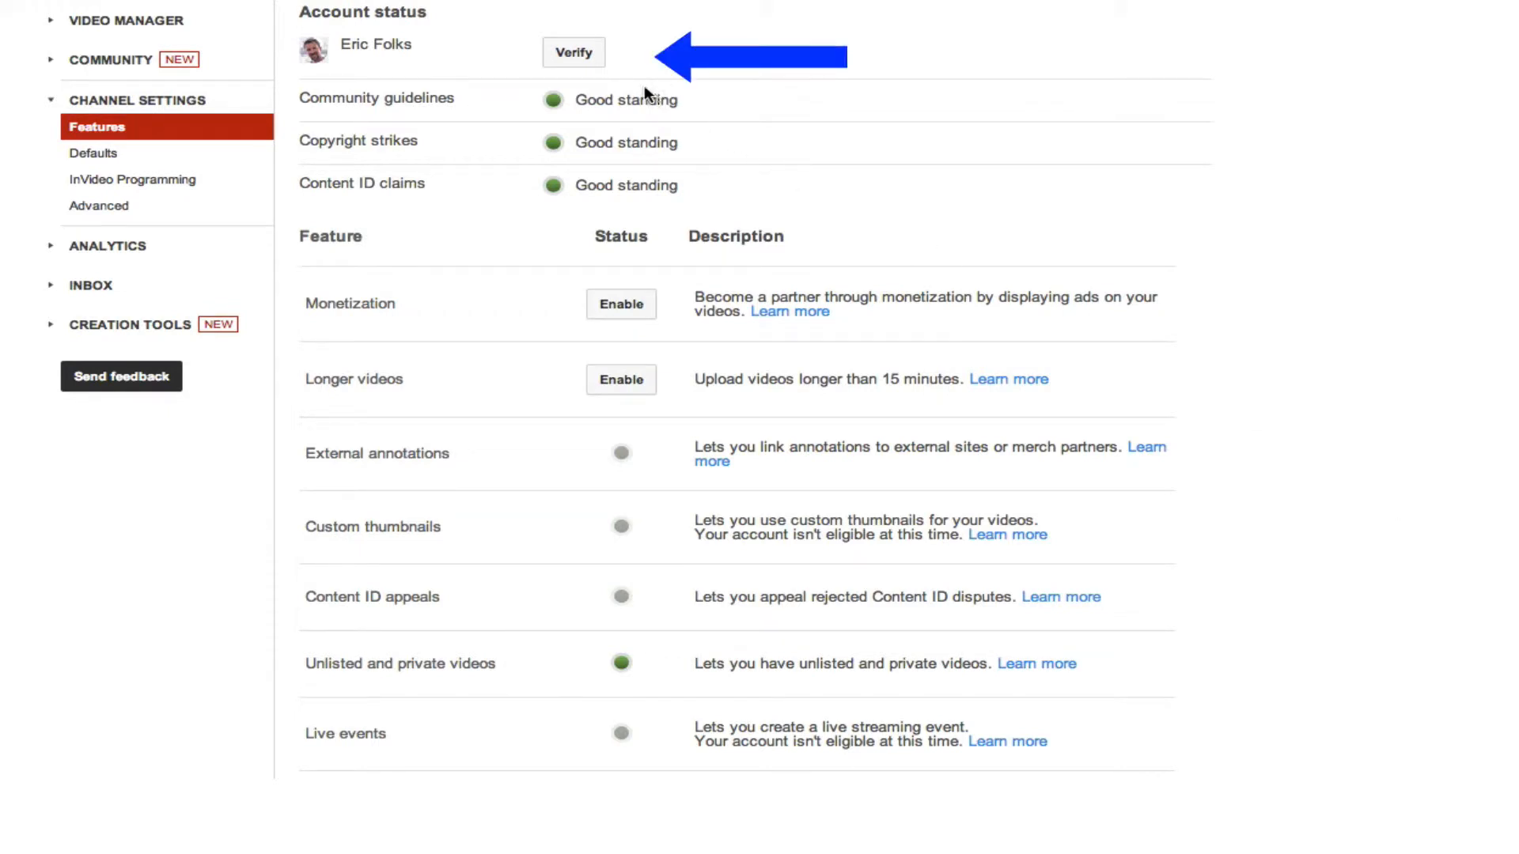
left_click(576, 54)
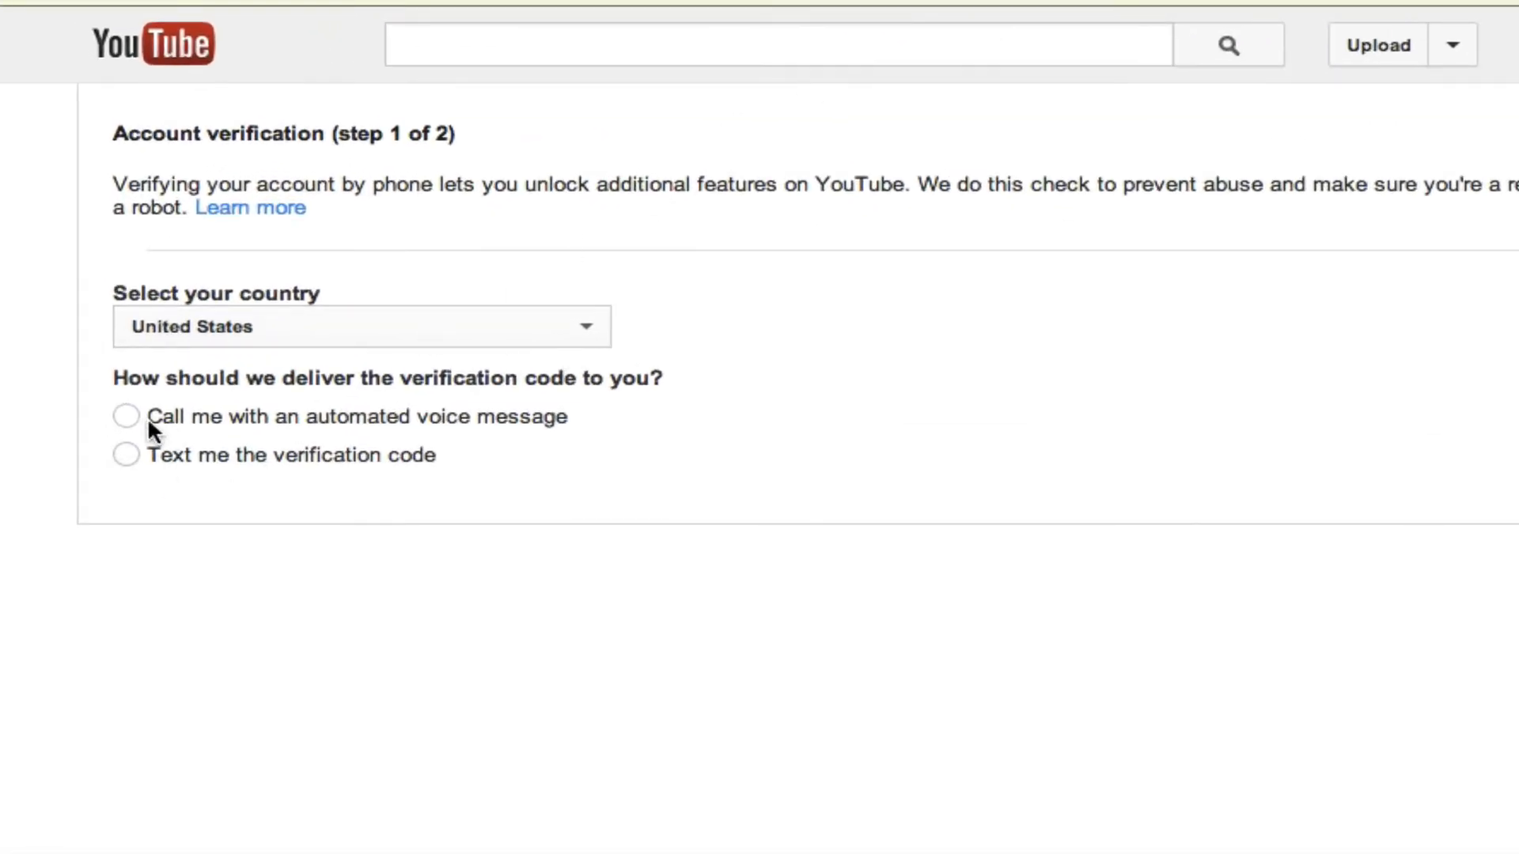
left_click(133, 457)
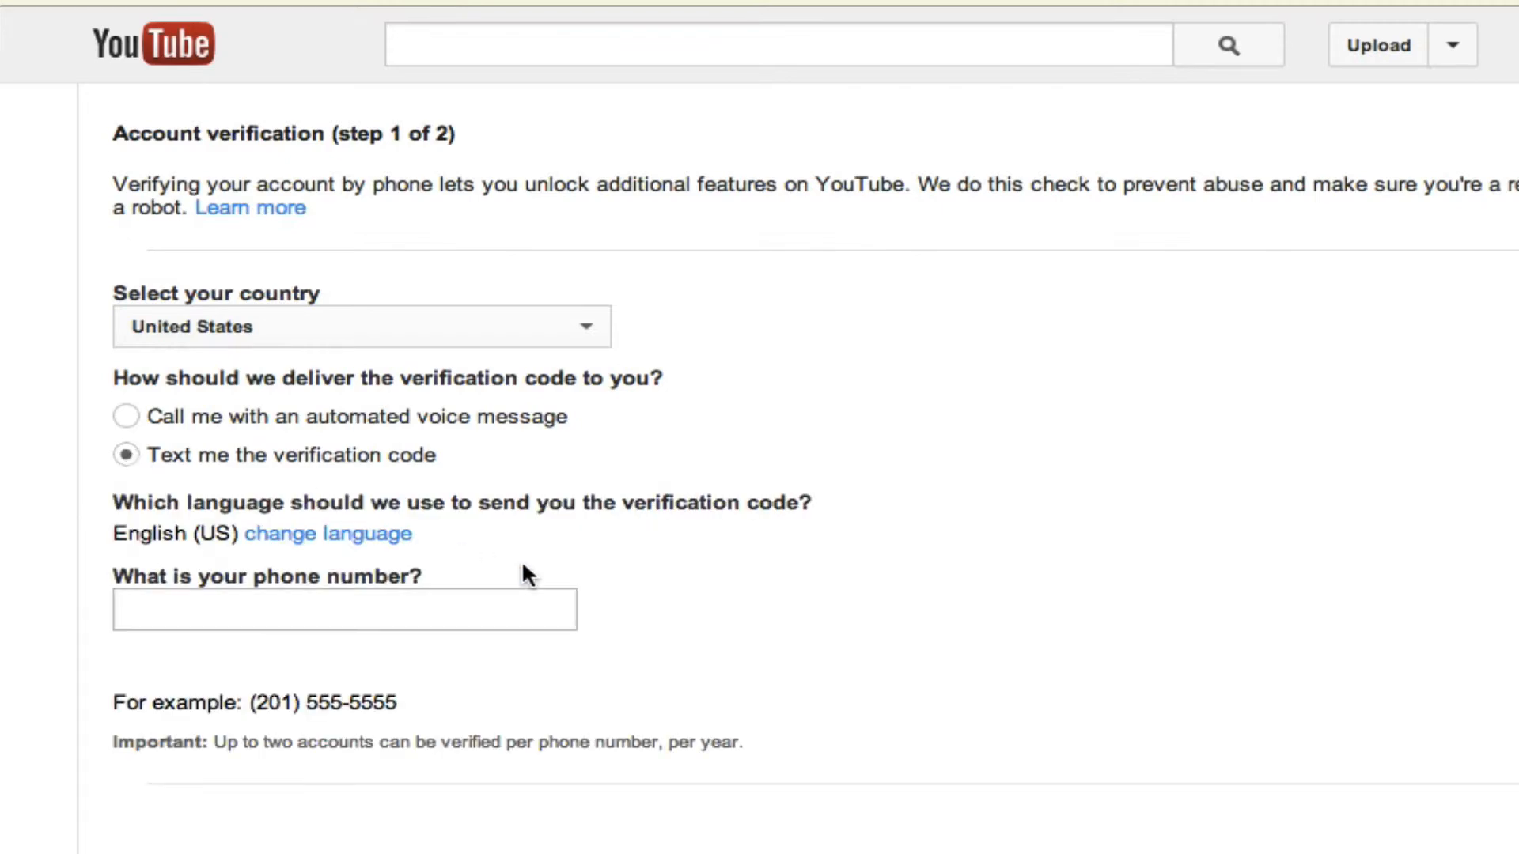
left_click(394, 623)
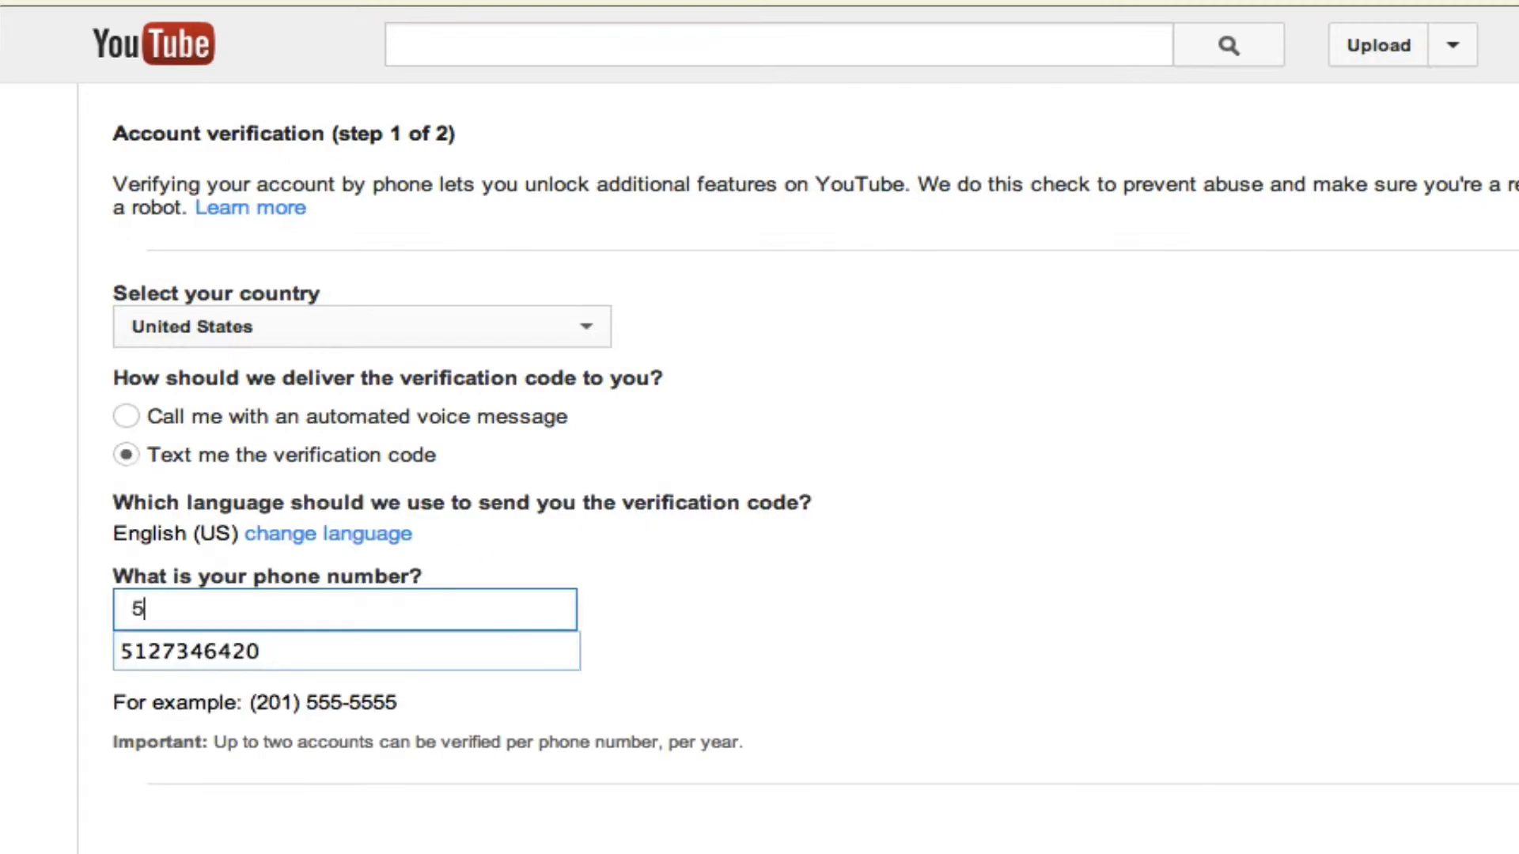
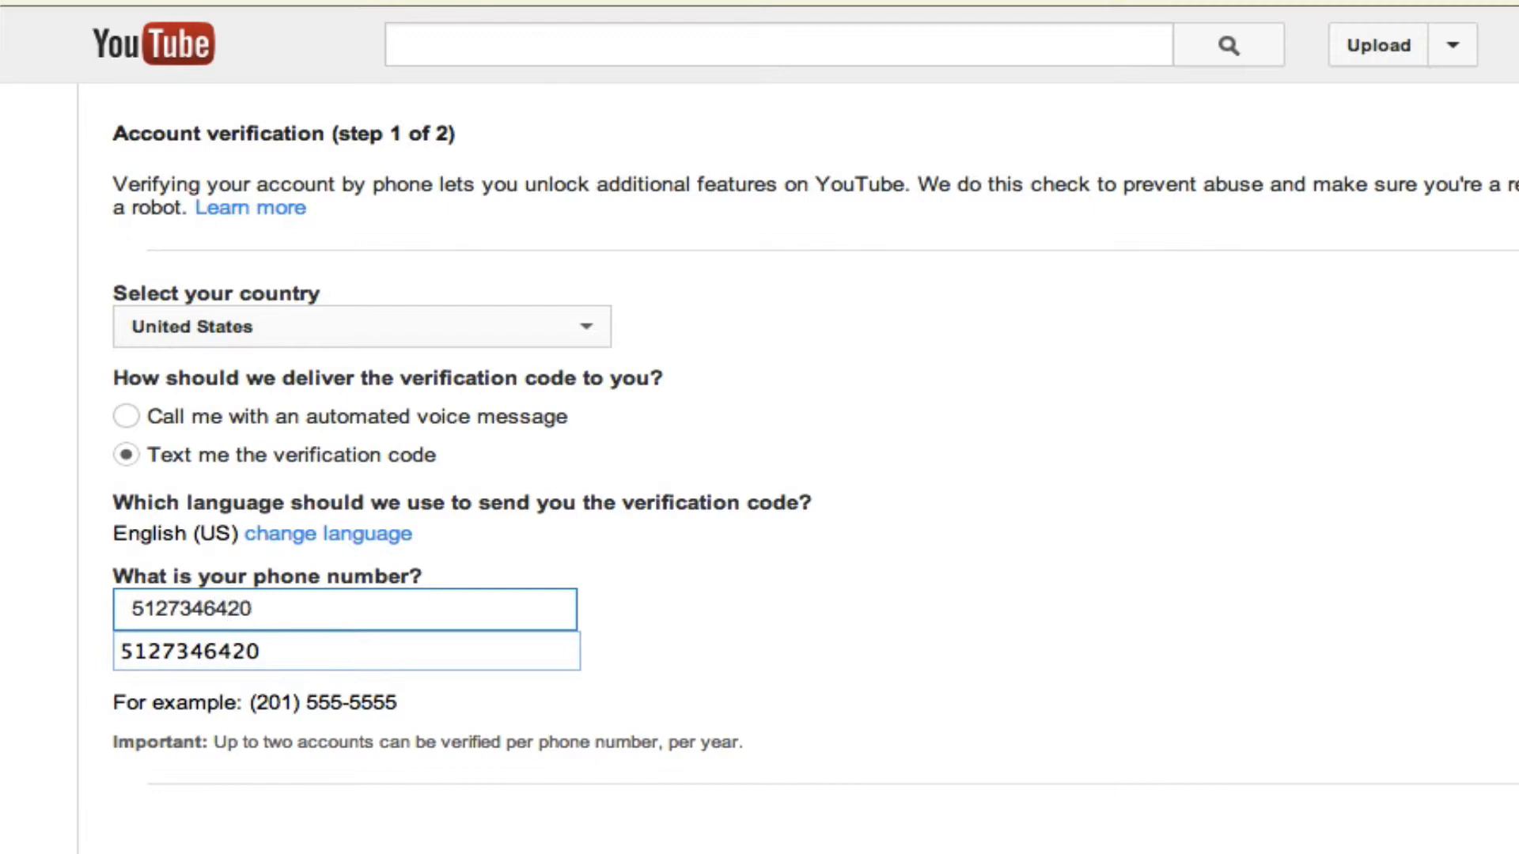
key("Return")
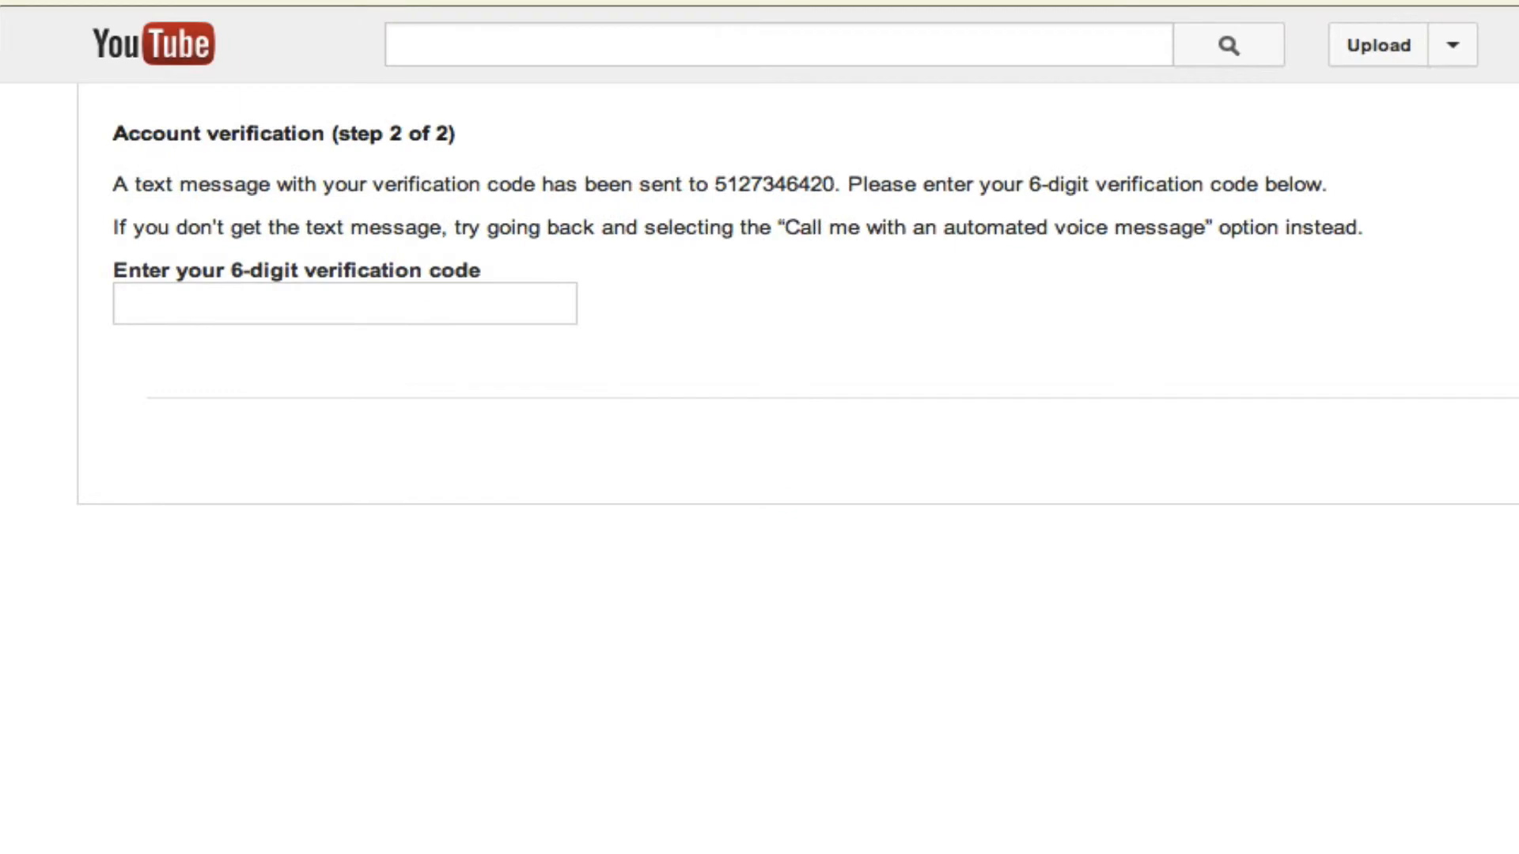
- Enter the texted 6-digit verification code and submit it
left_click(356, 304)
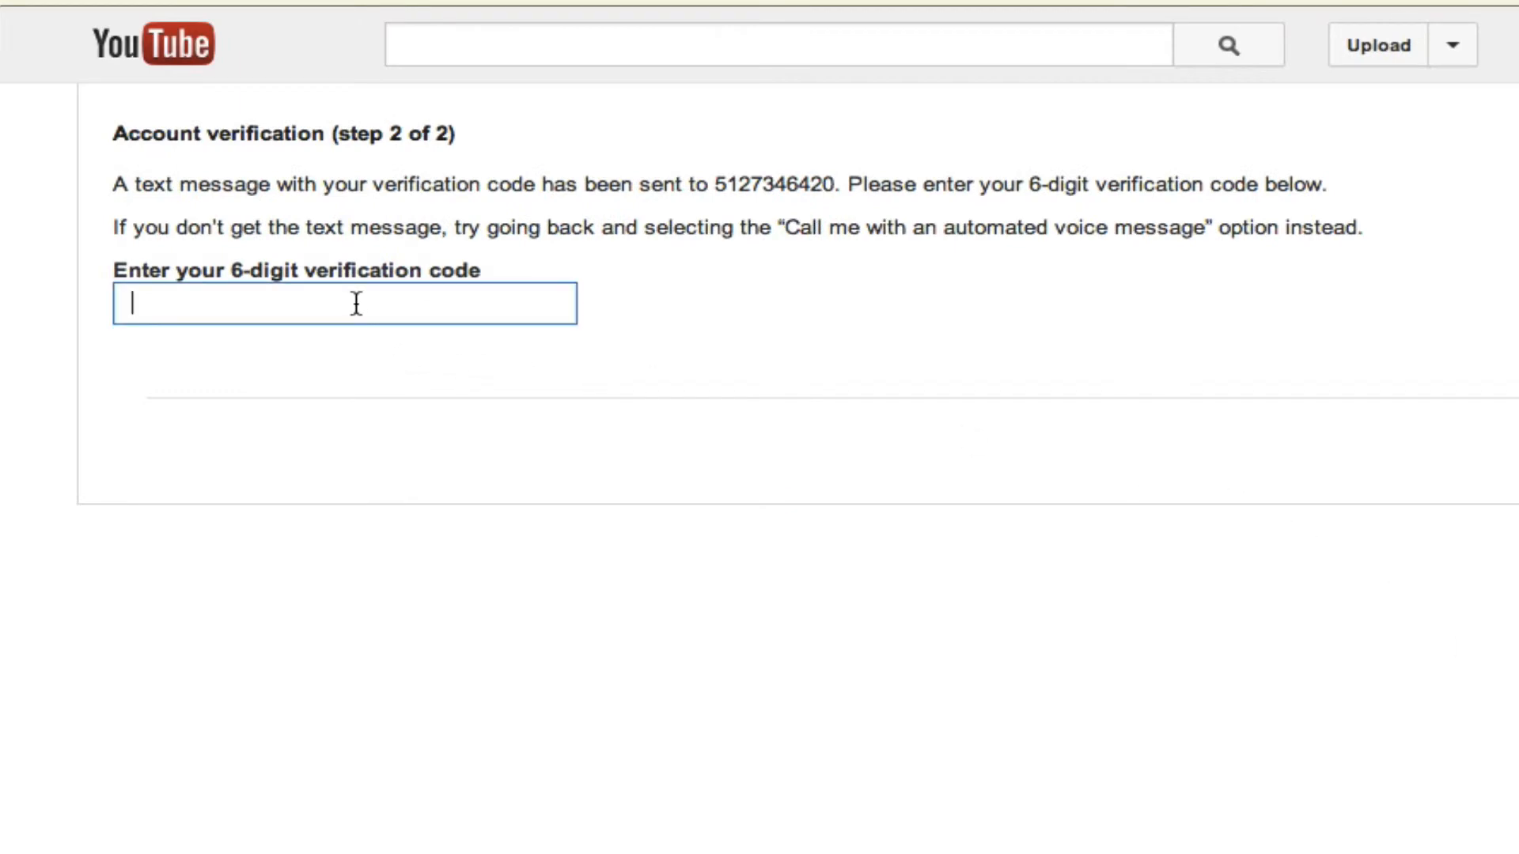
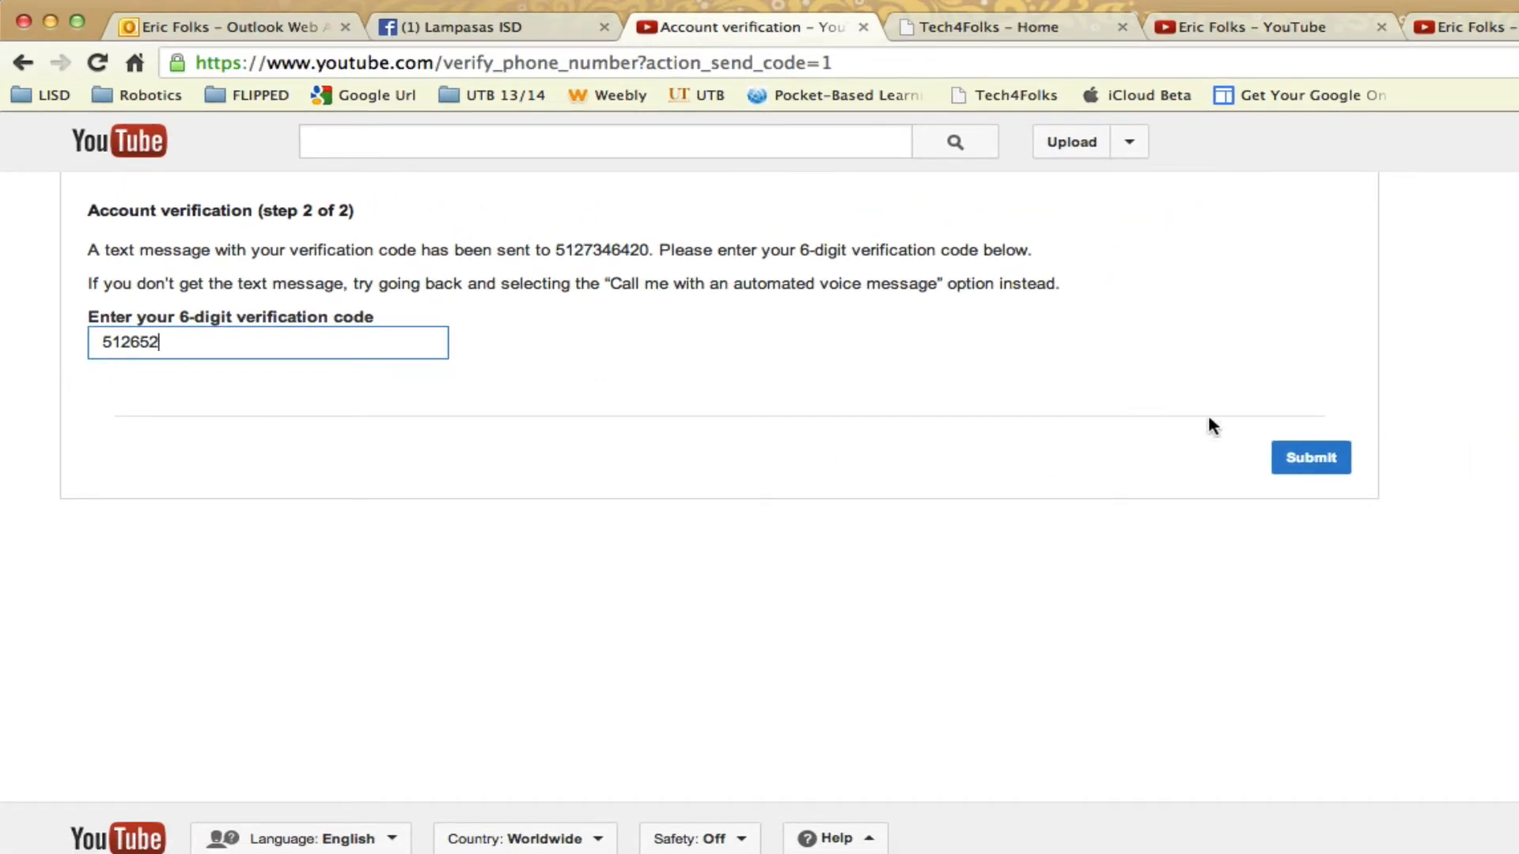
left_click(1304, 459)
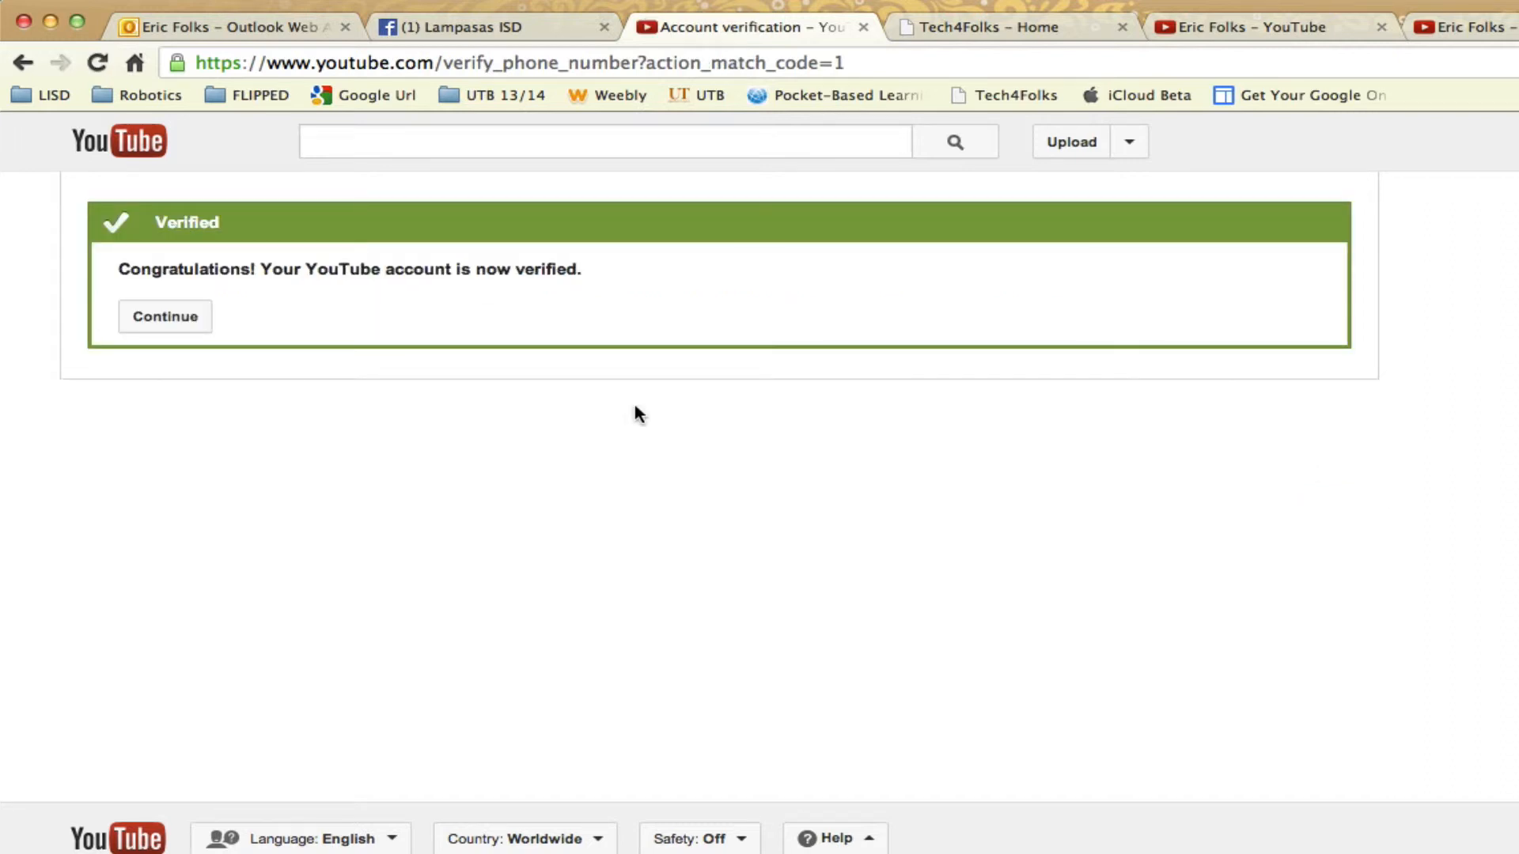
- Review the Features page: Verified status, Good standing and the enabled Longer videos feature
left_click(169, 327)
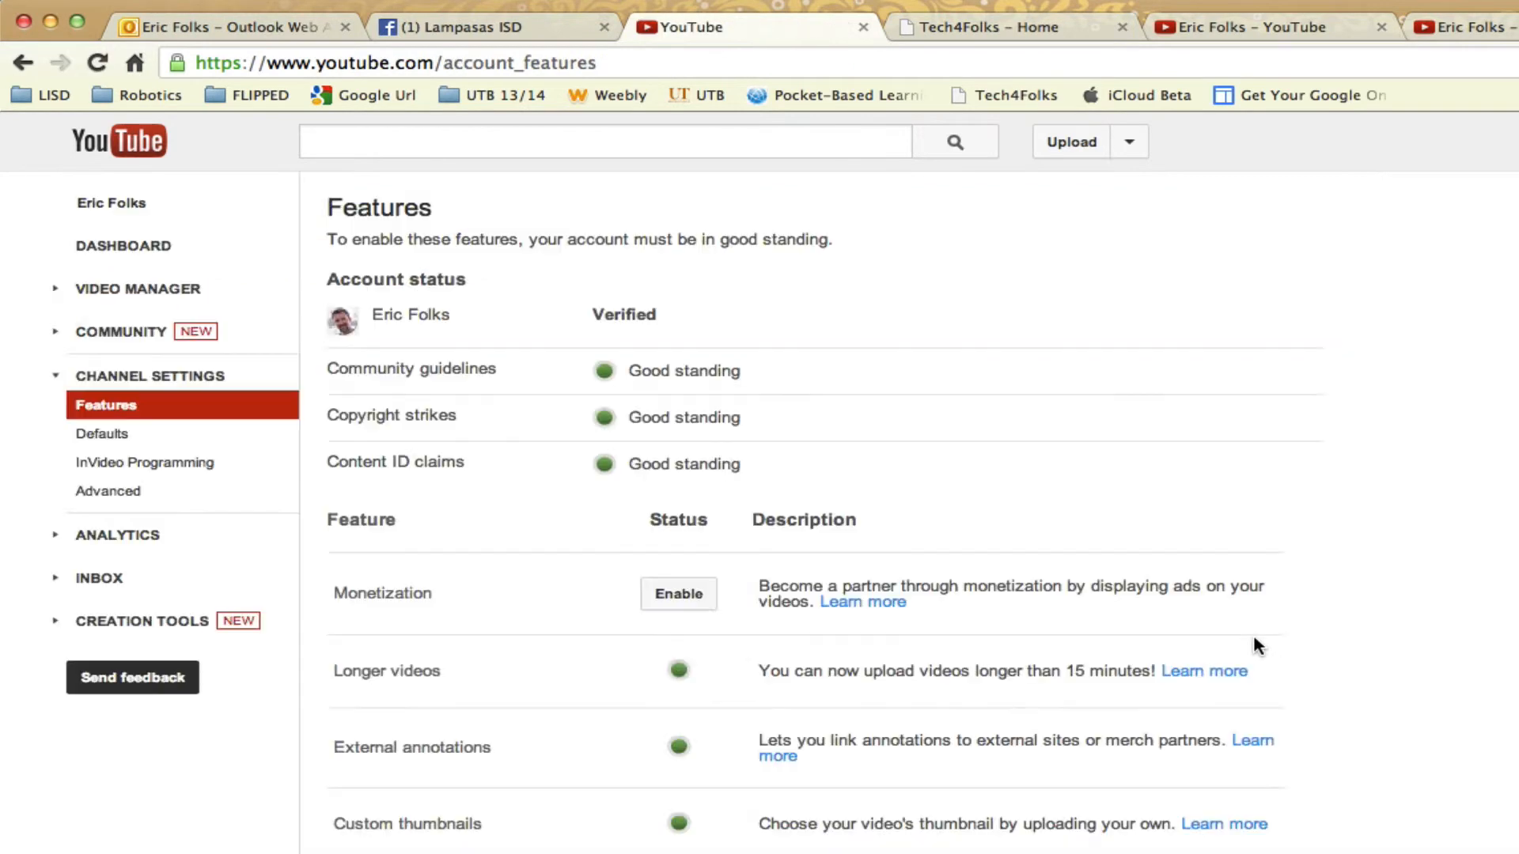
scroll(1489, 548, "down", 2)
scroll(1489, 547, "down", 1)
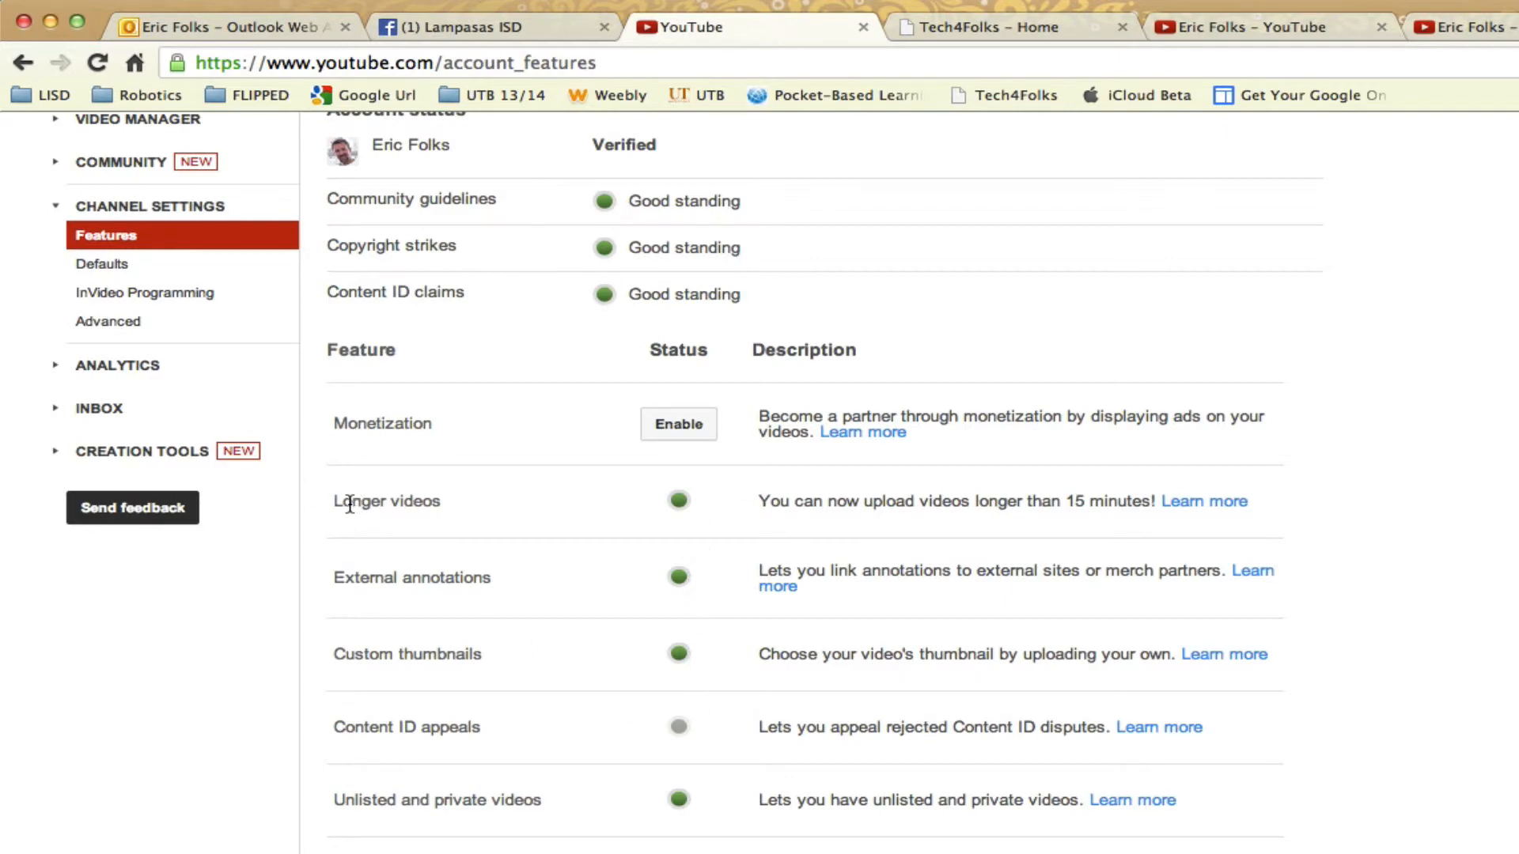
left_click_drag(330, 500, 436, 500)
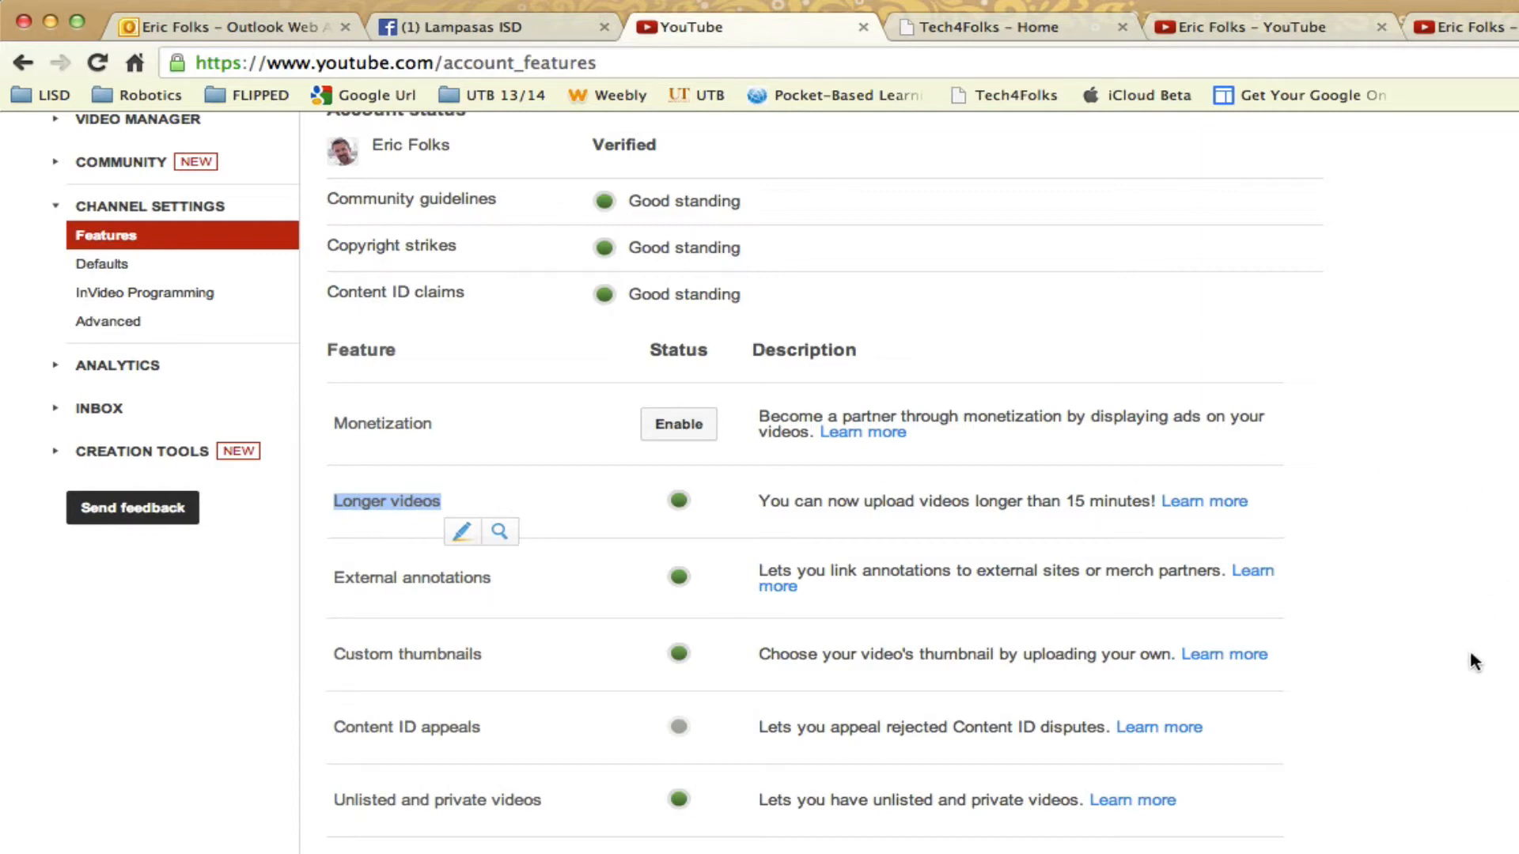
scroll(1471, 657, "down", 2)
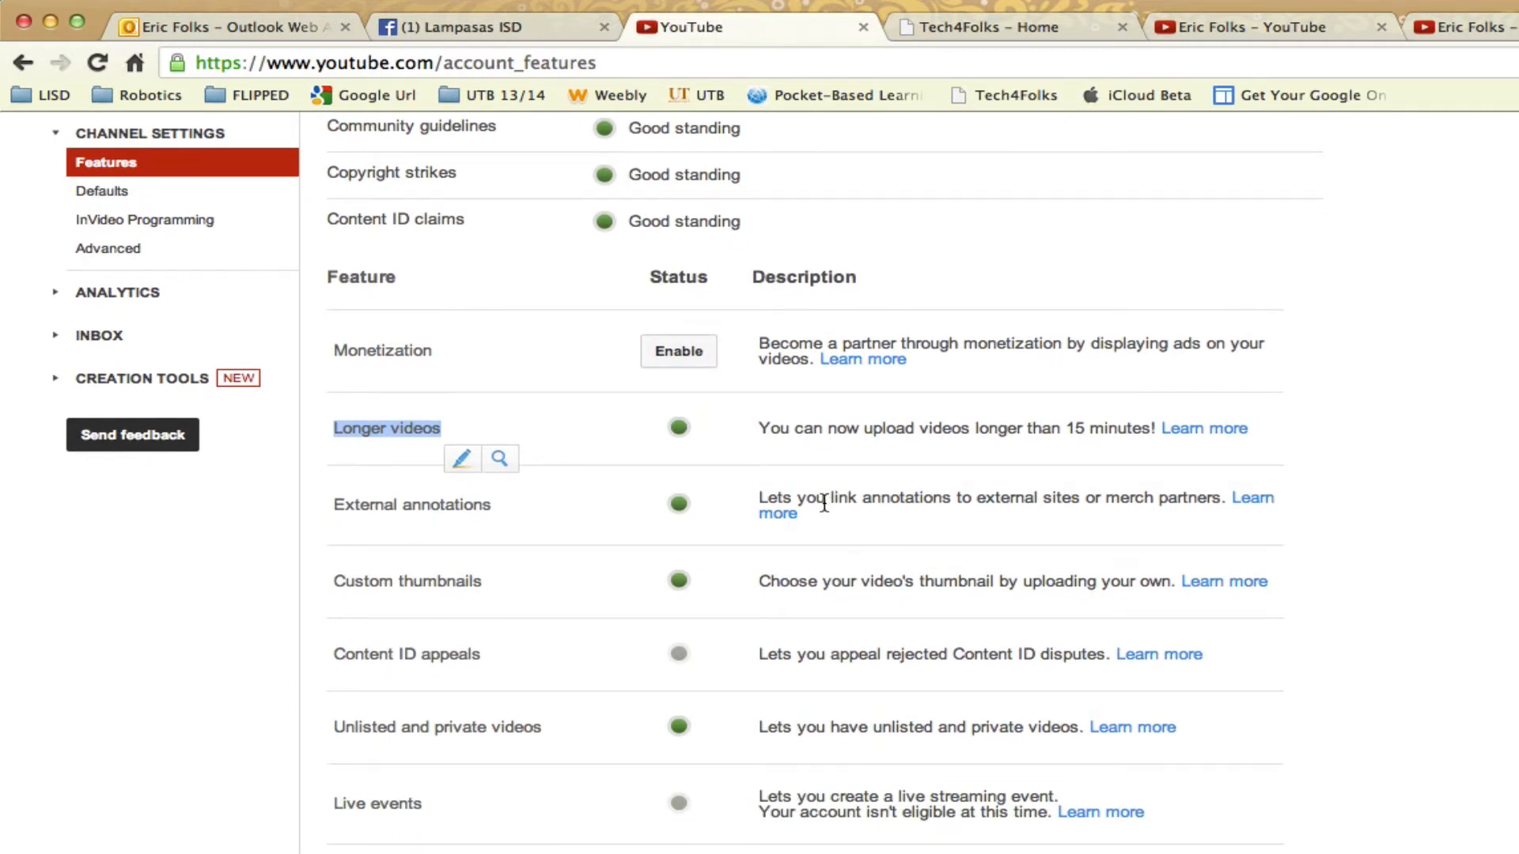
scroll(850, 668, "down", 3)
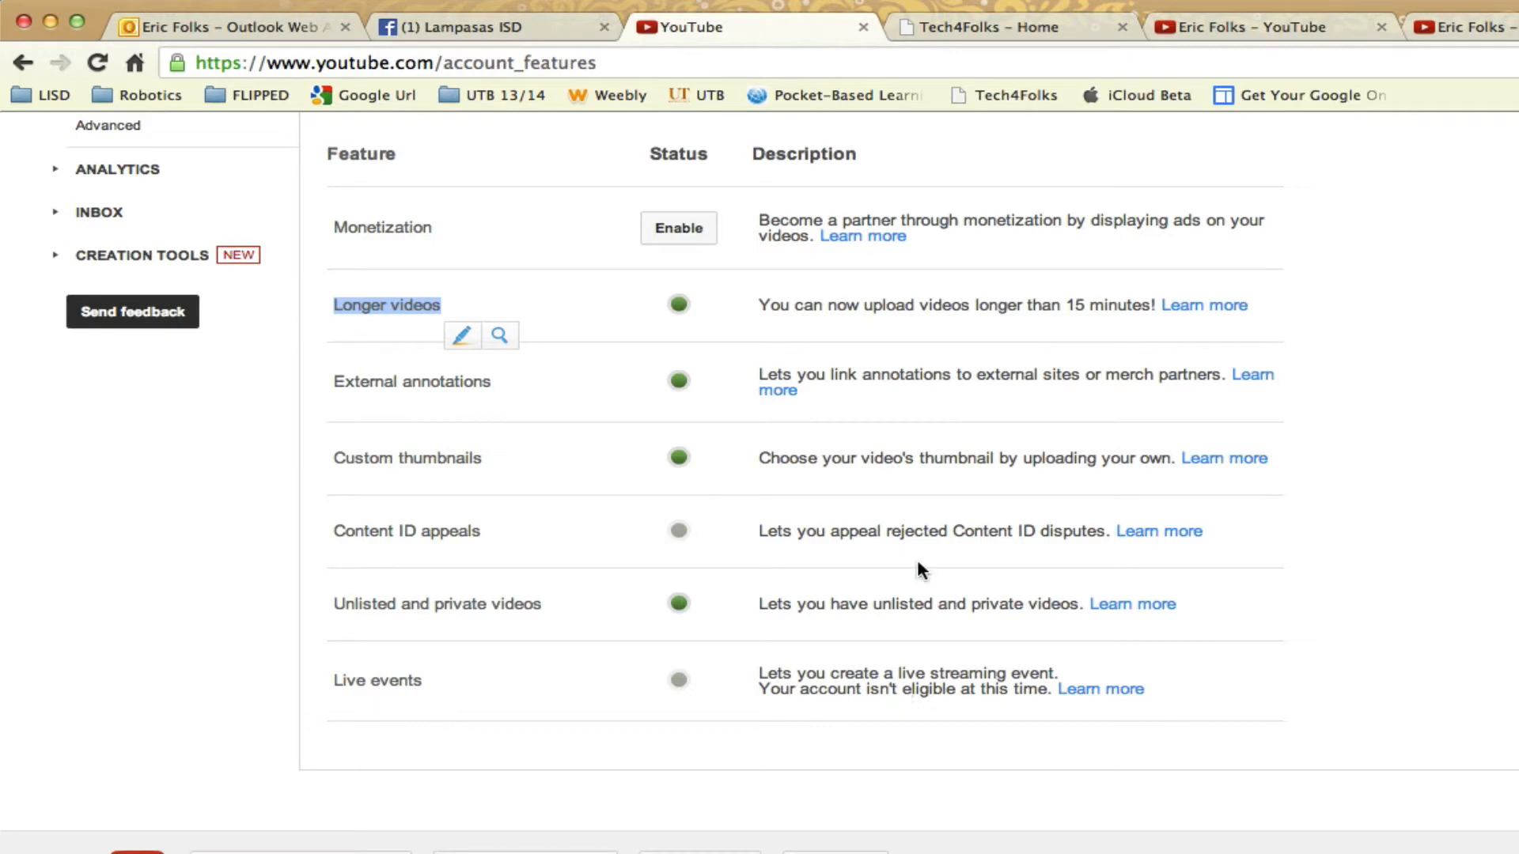
scroll(916, 557, "up", 3)
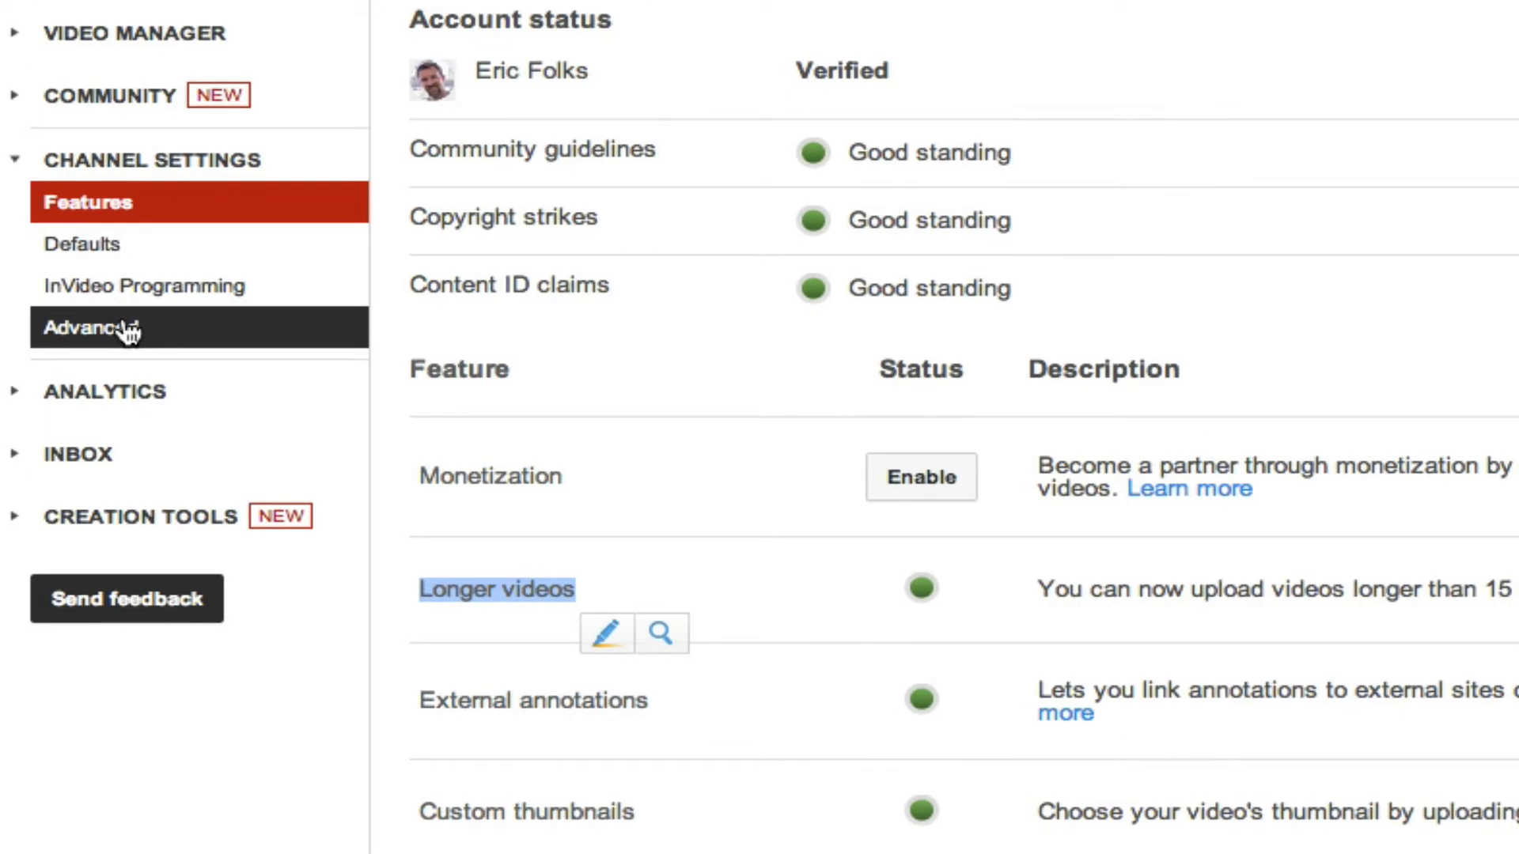
- In Advanced channel settings, disallow advertisements while keeping channel recommendations allowed
left_click(126, 331)
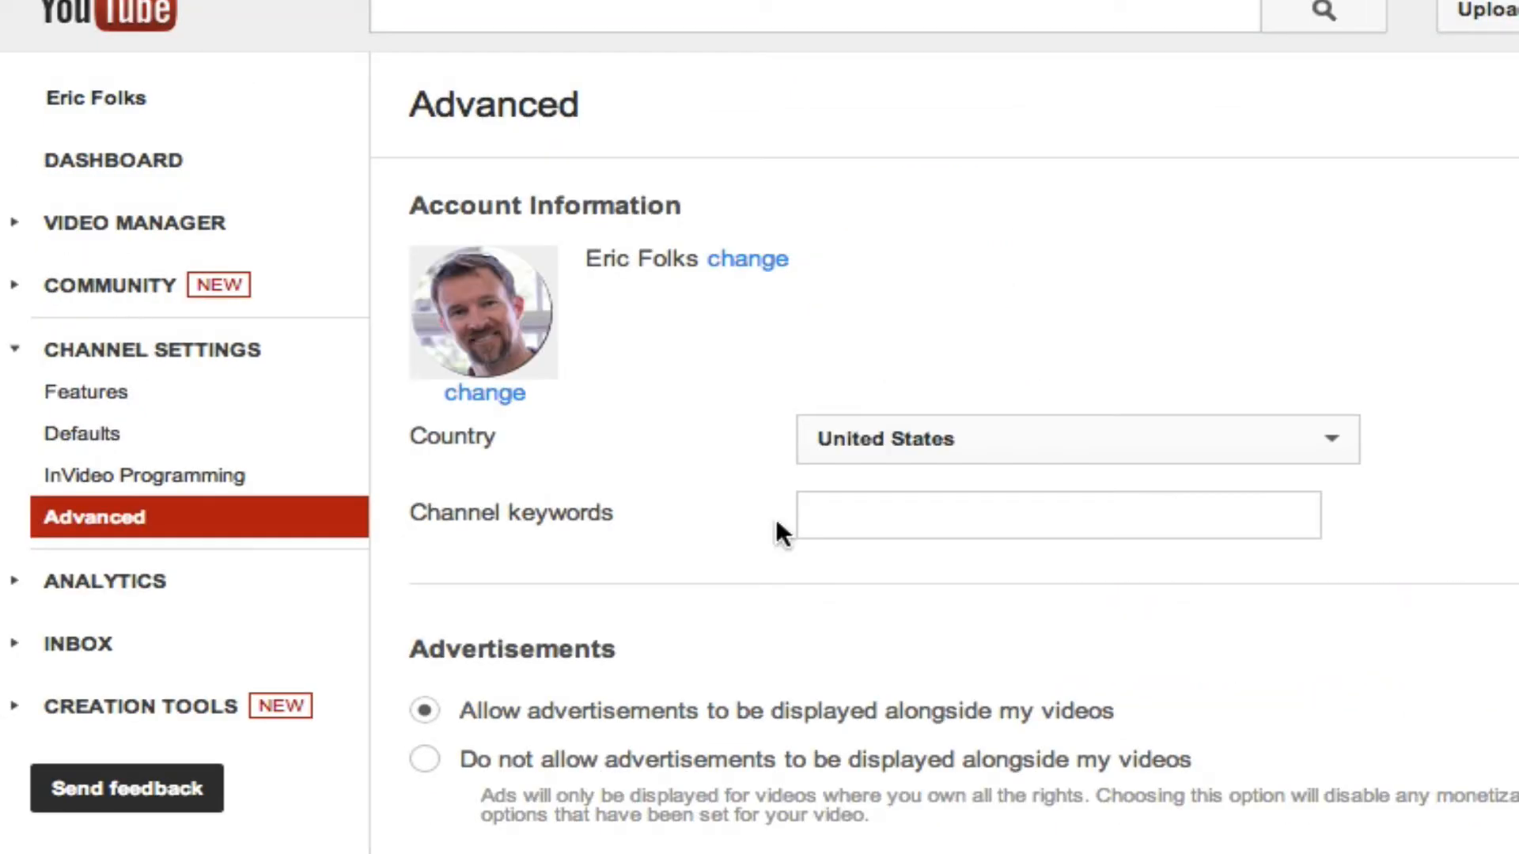
scroll(1377, 771, "down", 3)
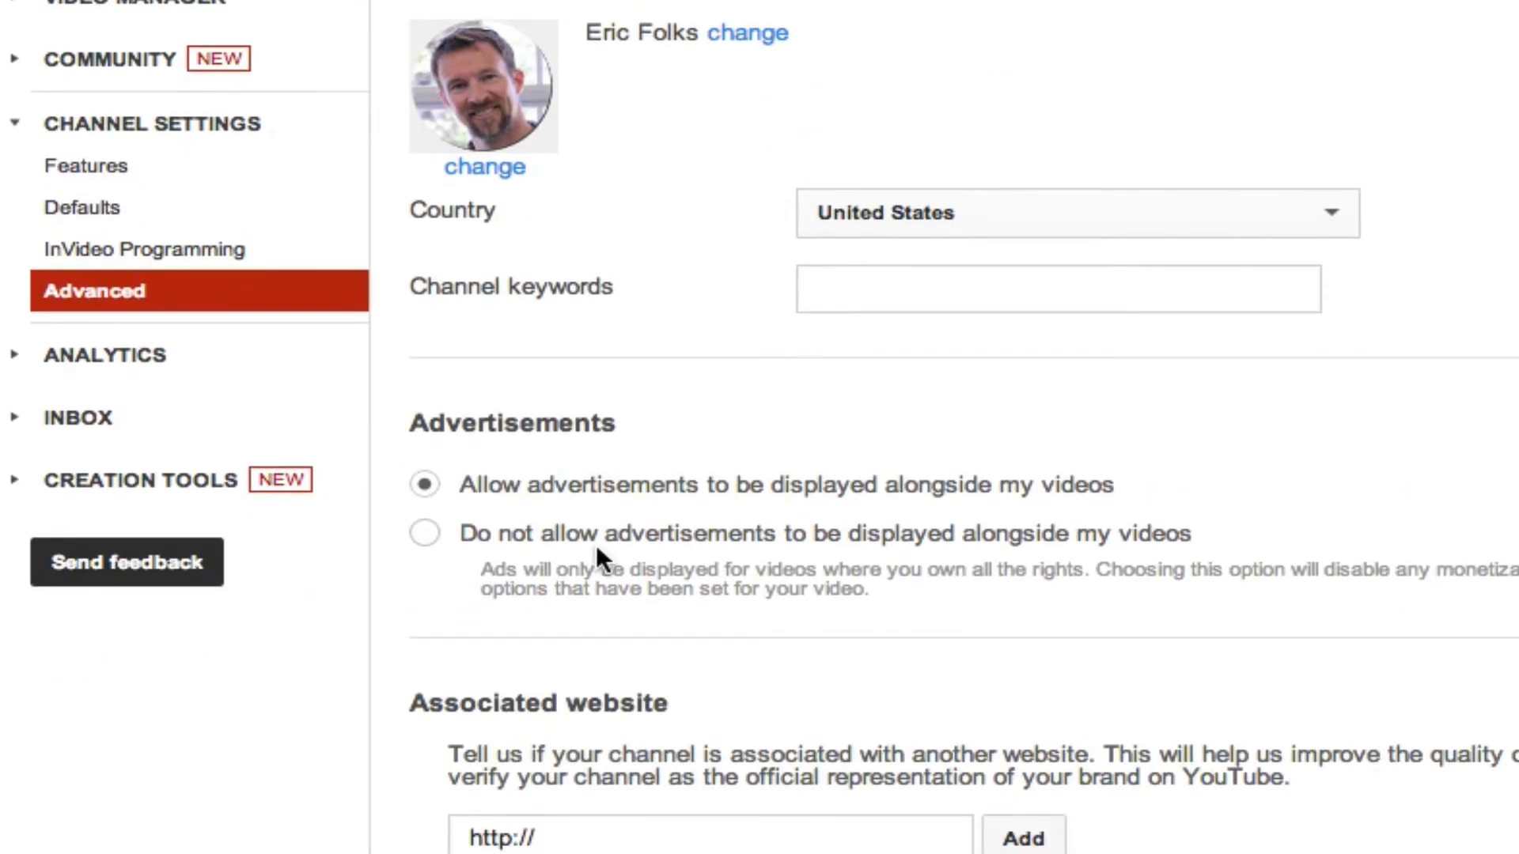
left_click(426, 534)
scroll(949, 385, "down", 10)
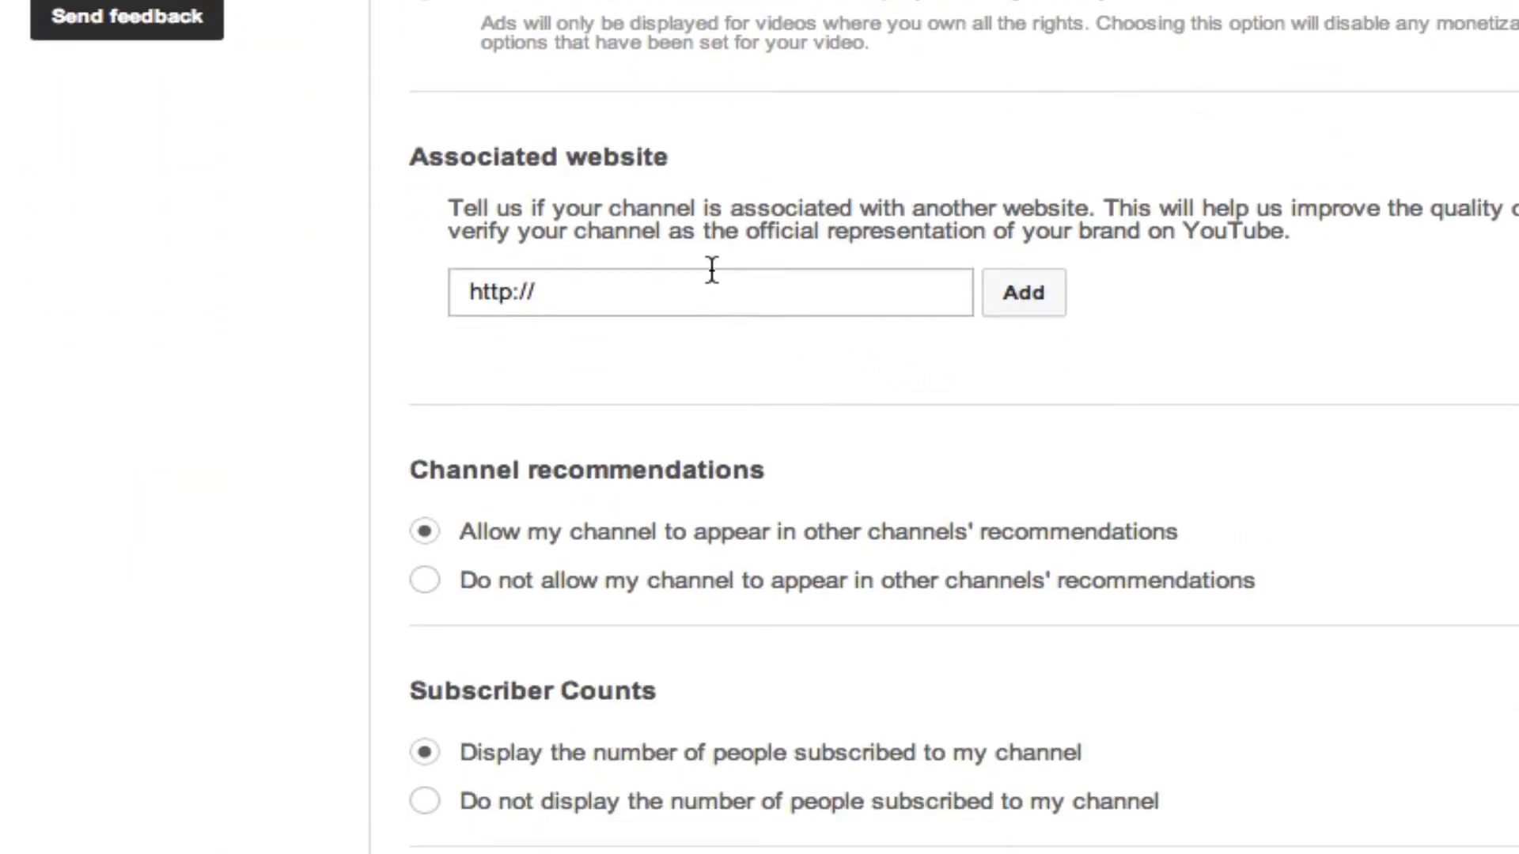
left_click(702, 294)
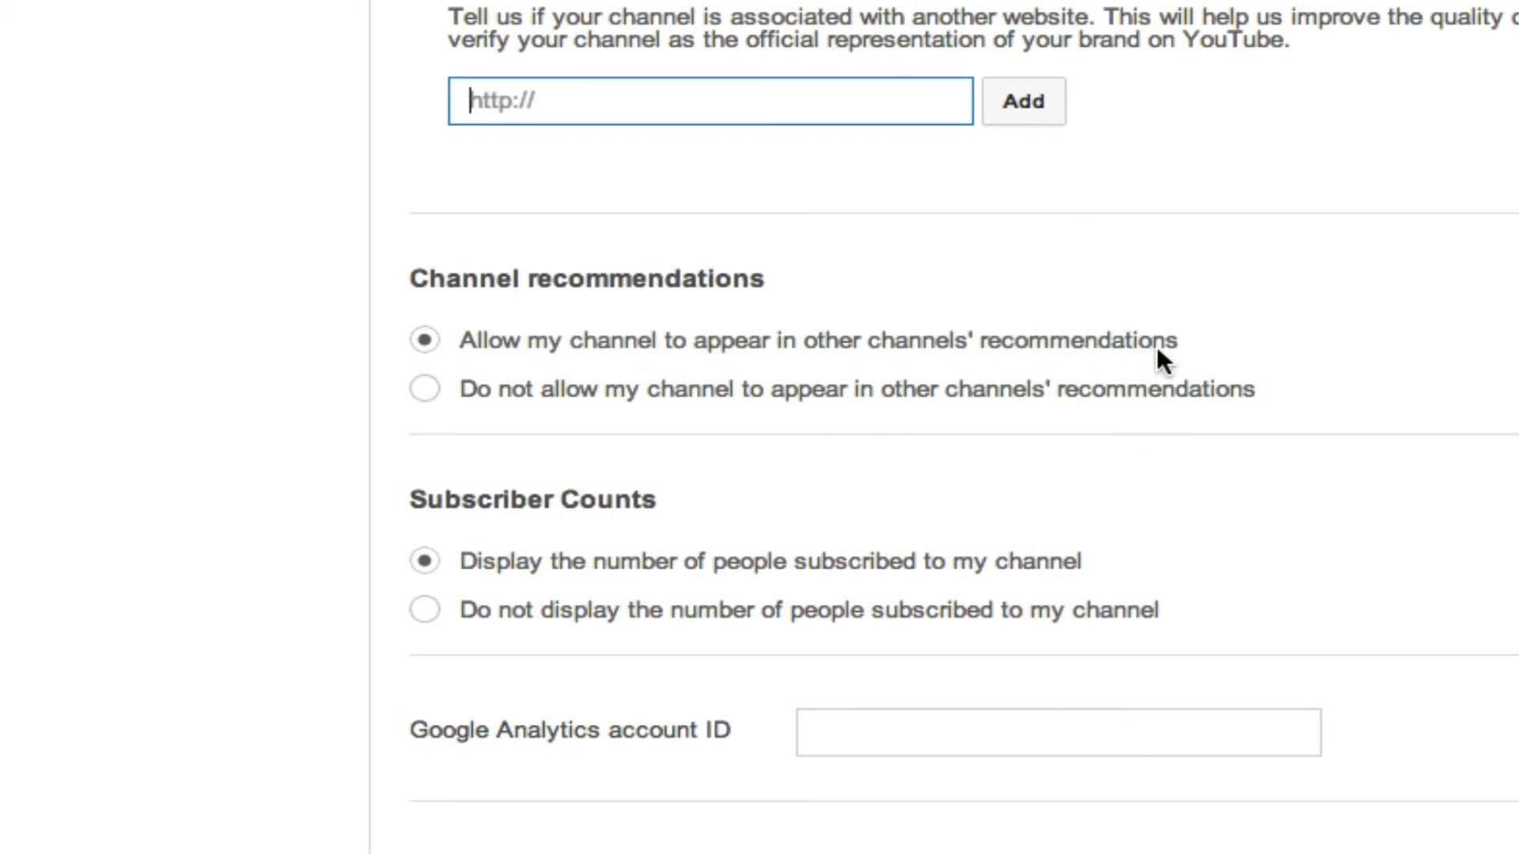
left_click(426, 389)
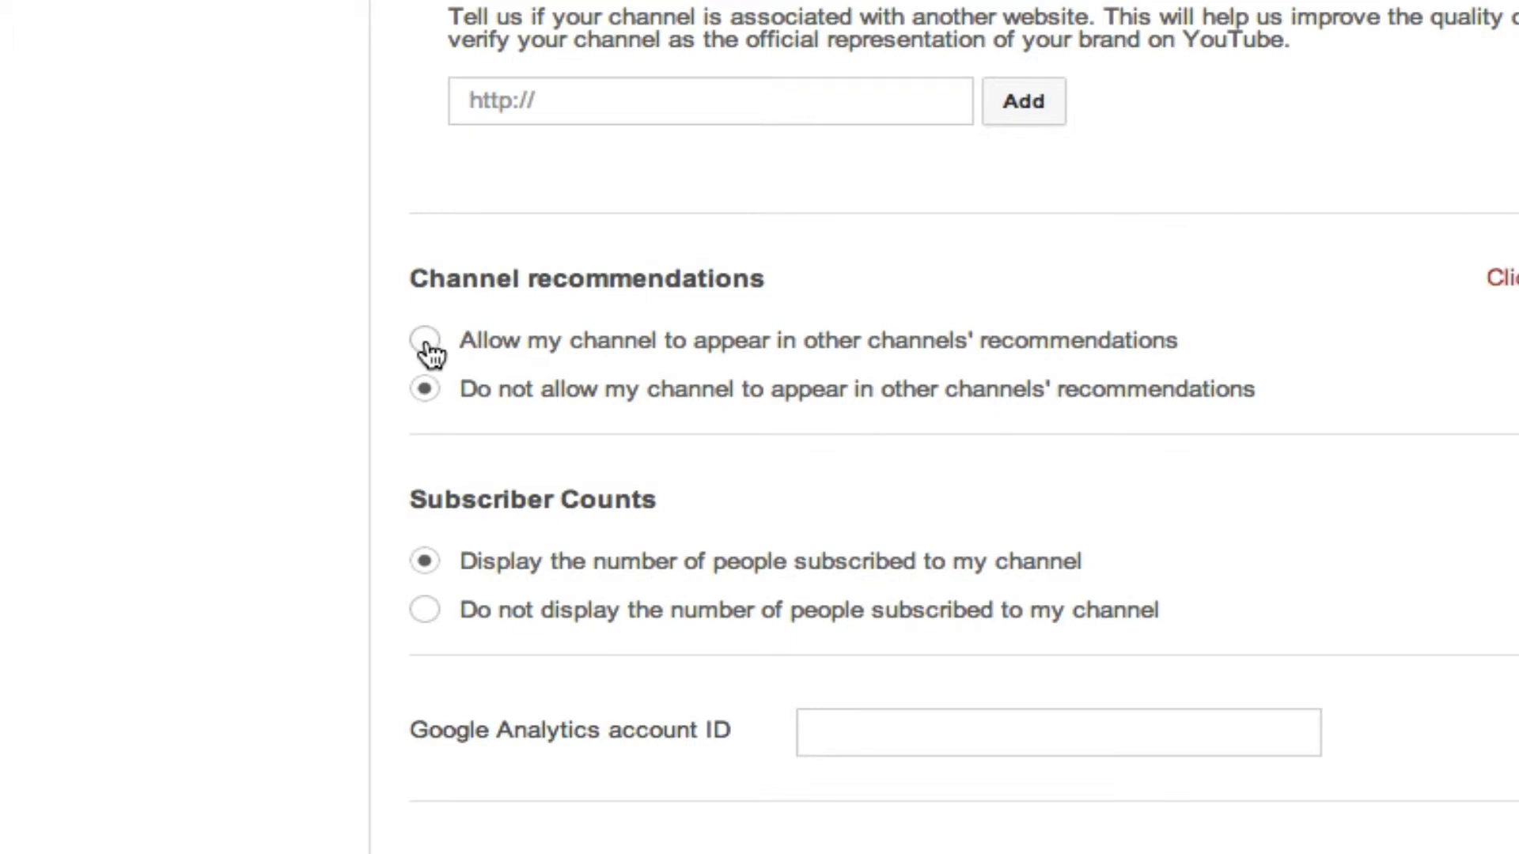
left_click(427, 348)
- Set the subscriber count to 'Do not display' and save the advanced settings
left_click(427, 613)
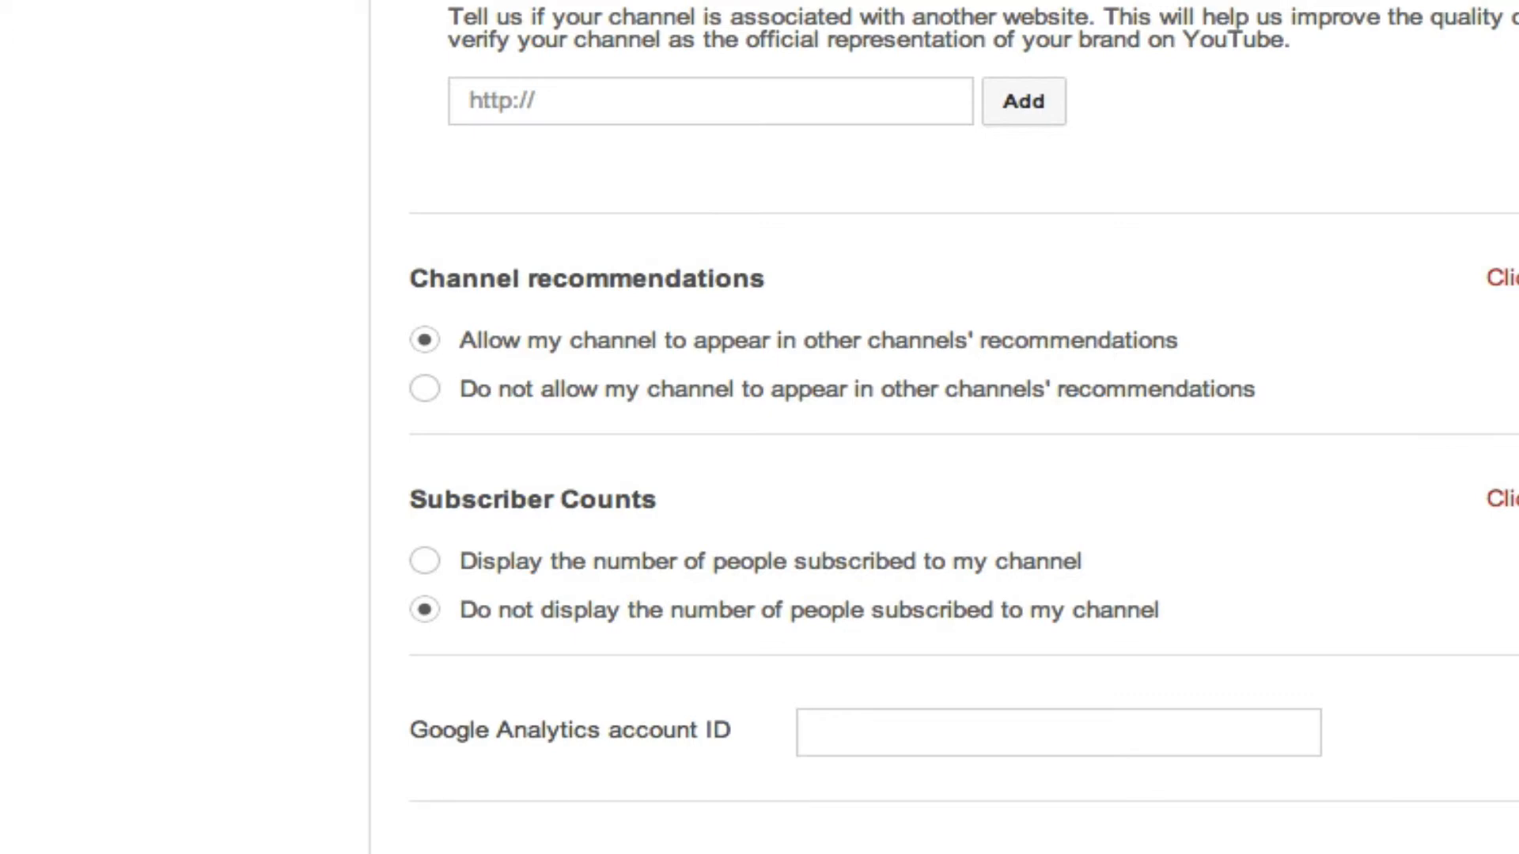
scroll(1195, 450, "up", 3)
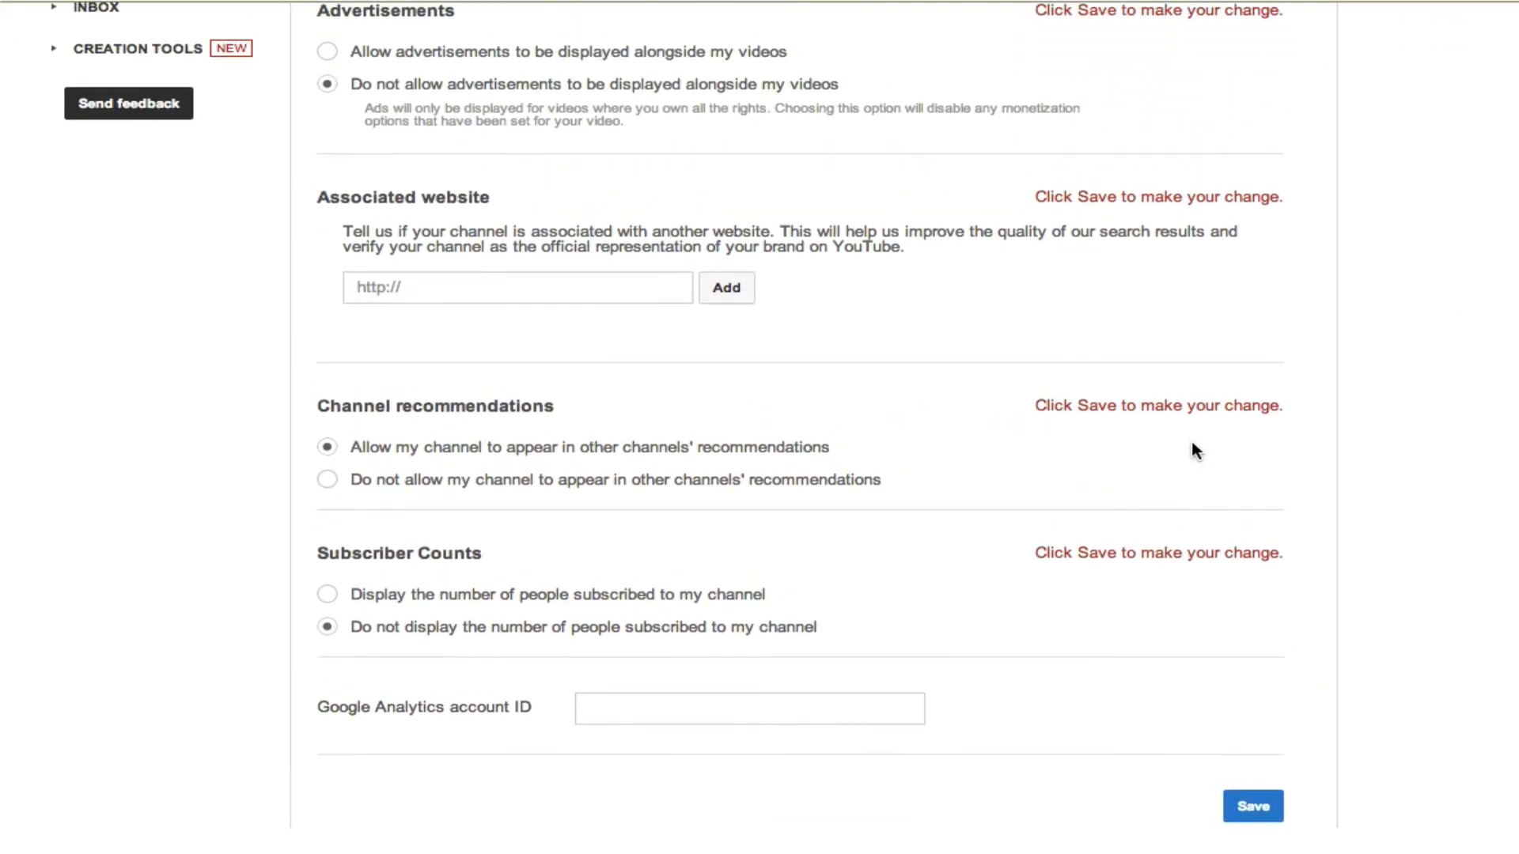
scroll(1194, 449, "up", 2)
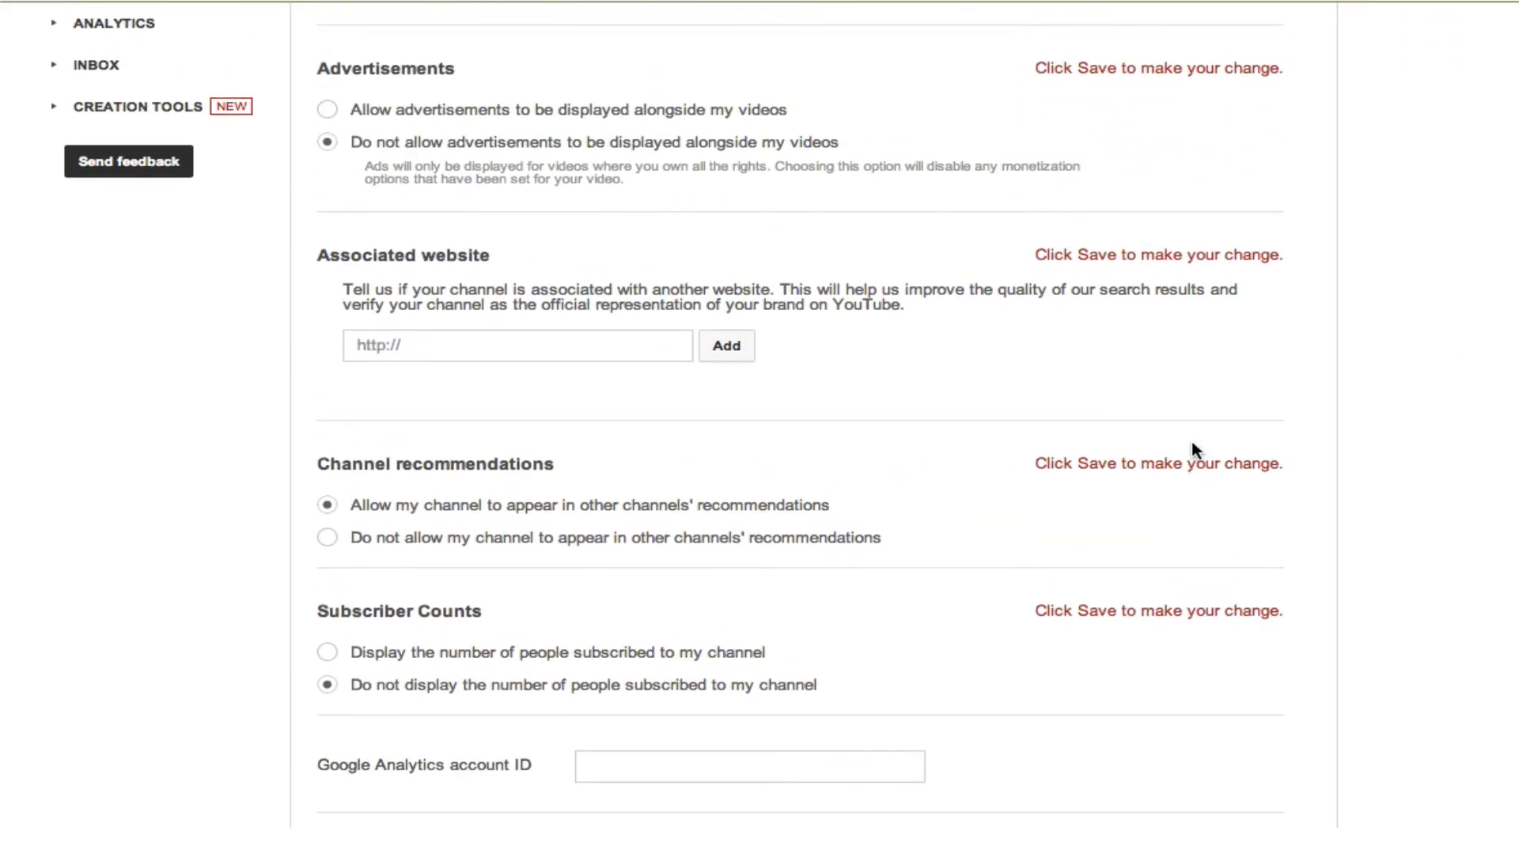
scroll(1193, 444, "down", 5)
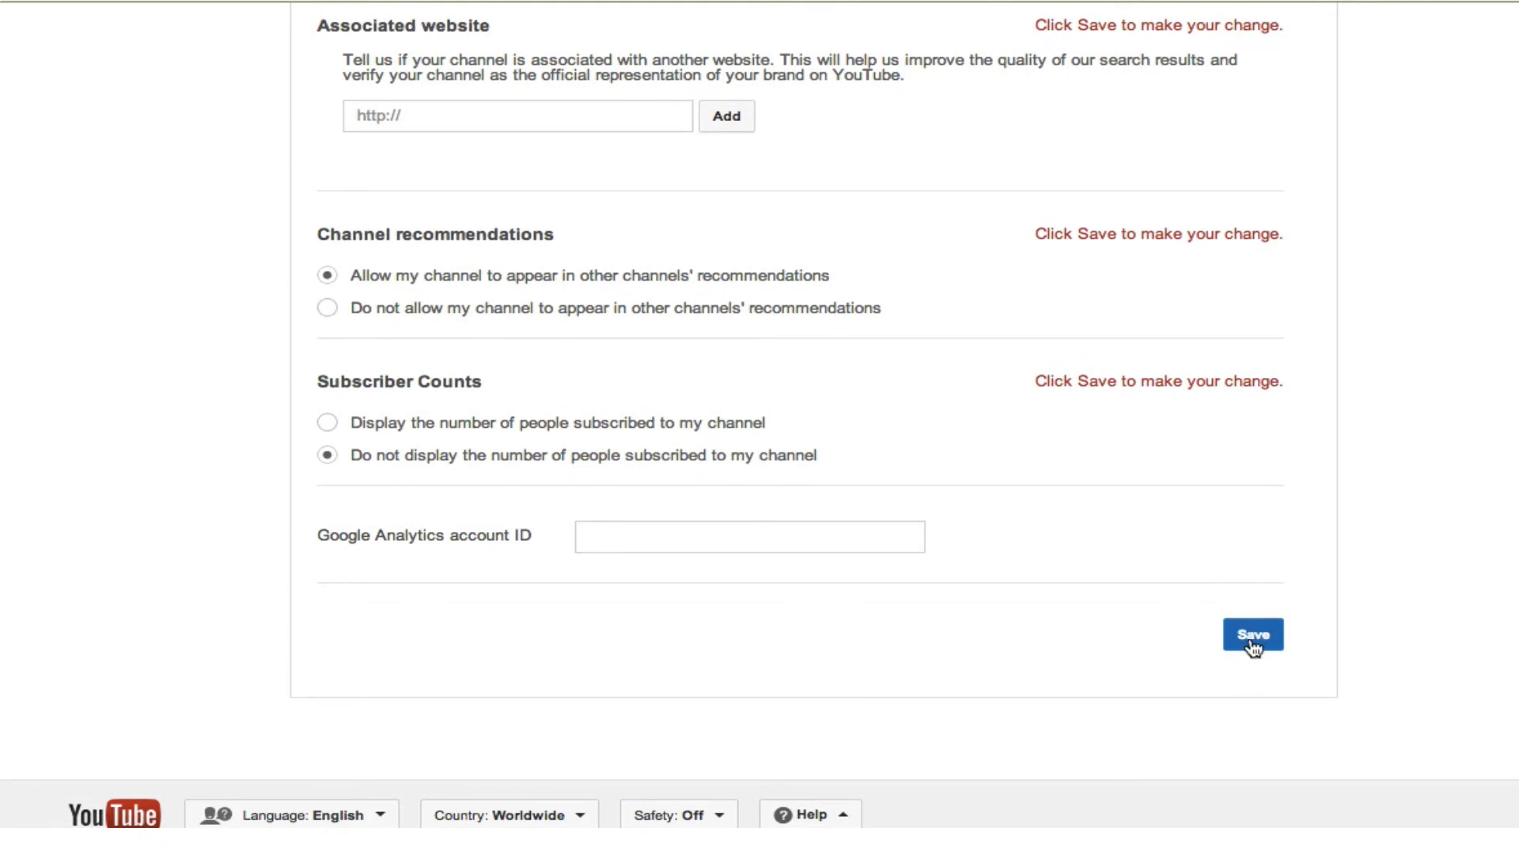
left_click(1253, 637)
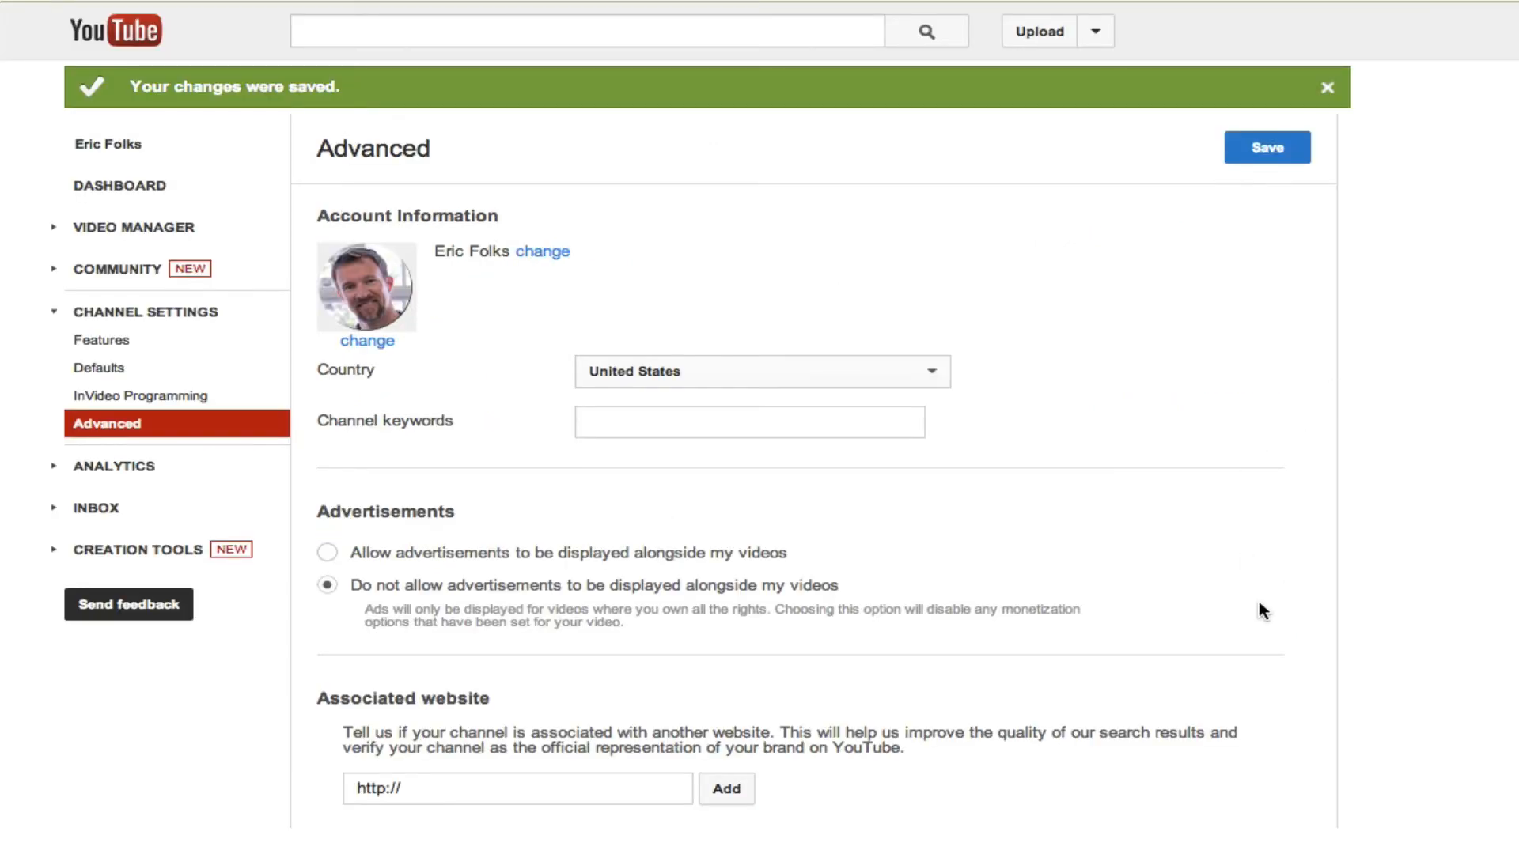
scroll(1261, 605, "down", 3)
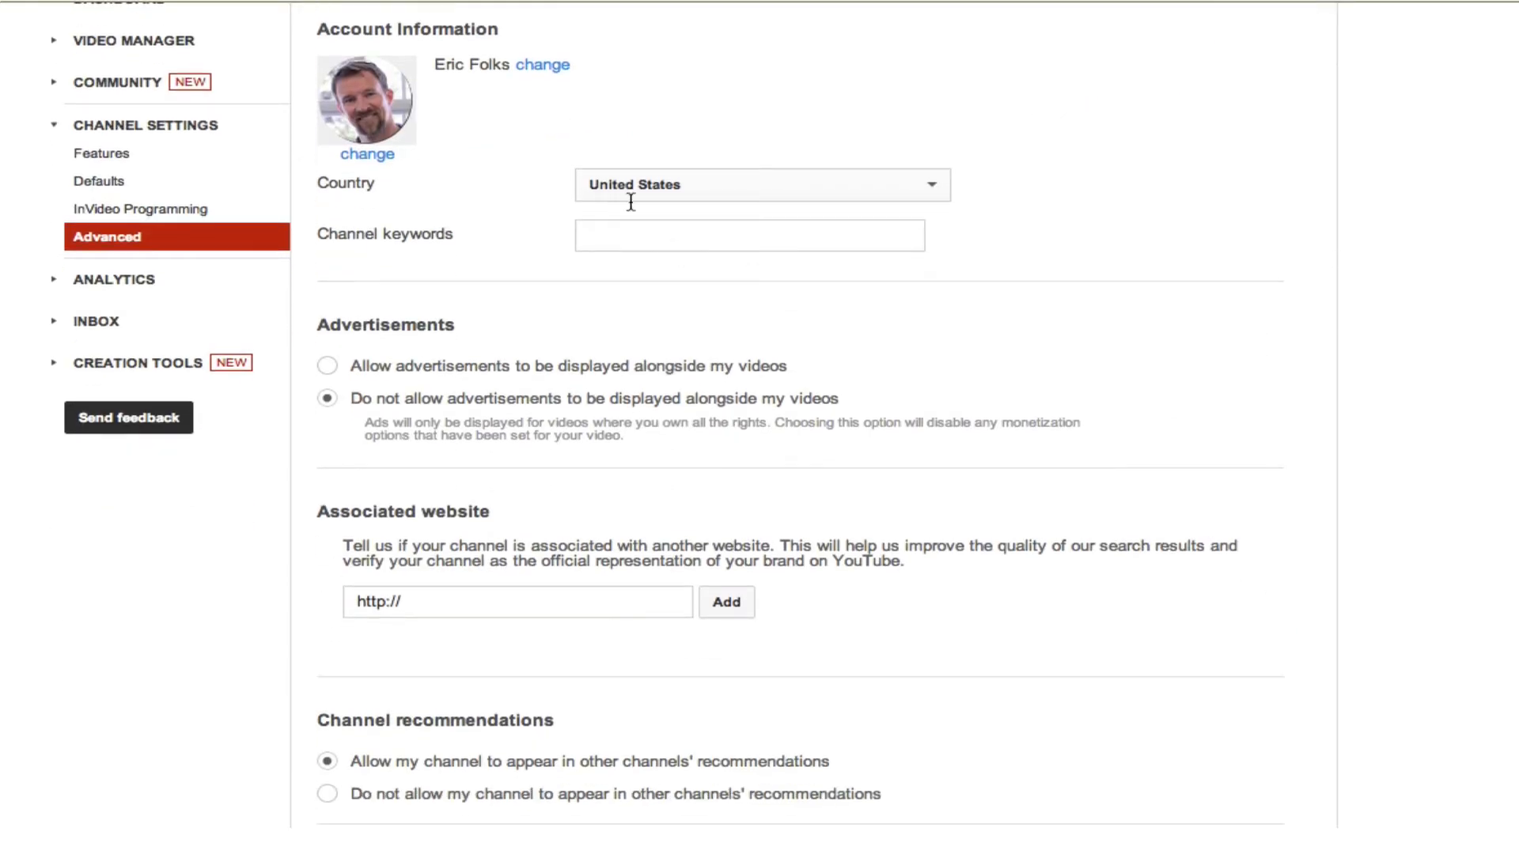
- Click into the Channel keywords box to begin entering keywords for the channel
left_click(601, 233)
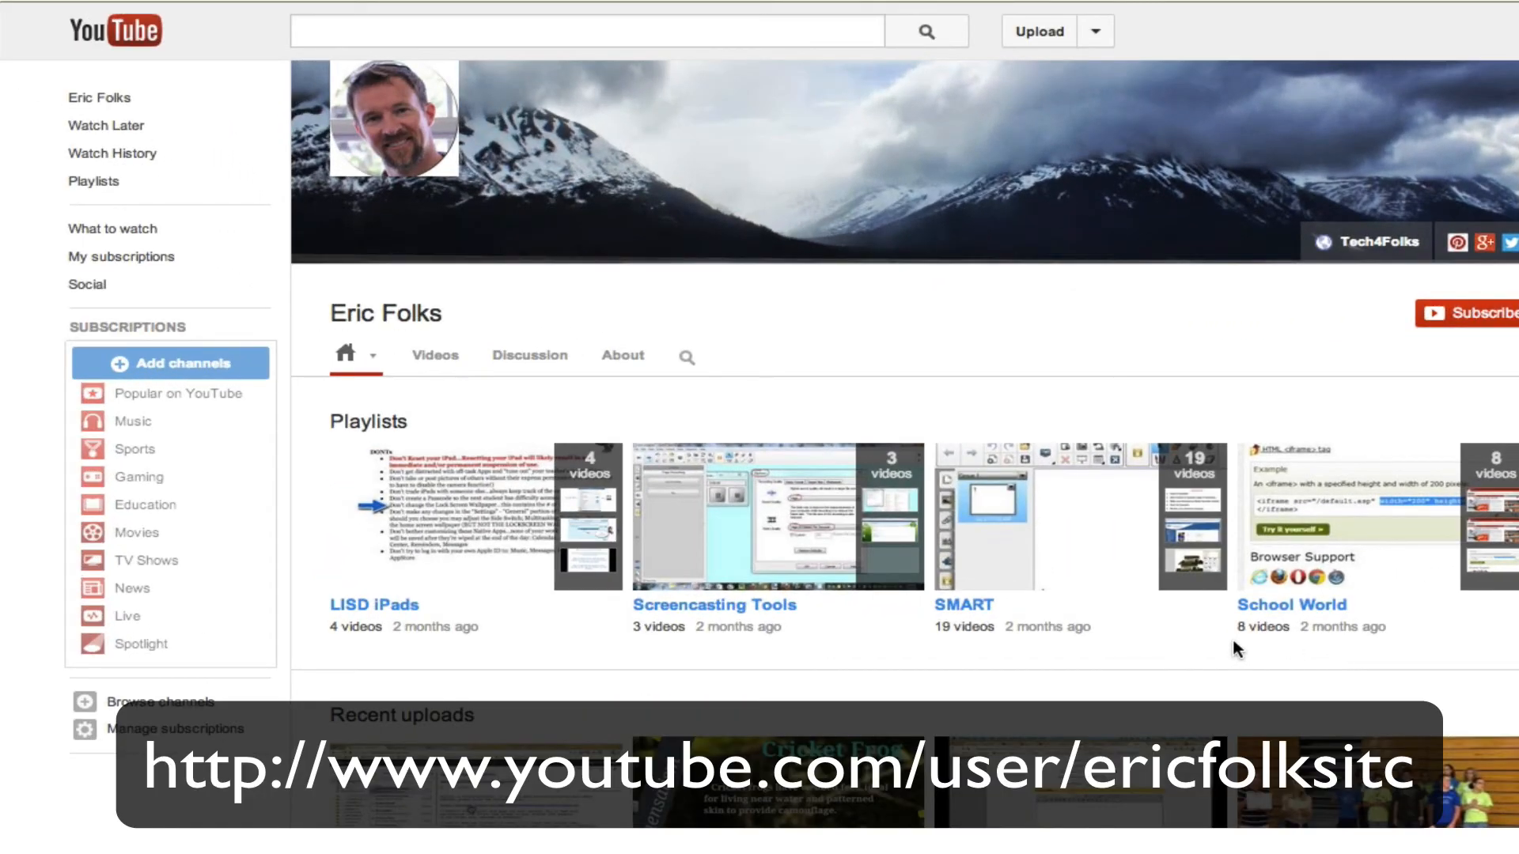
- Open the SMART playlist, play then pause SMART Recorder, and bring up the SMART software's quick options
left_click(962, 610)
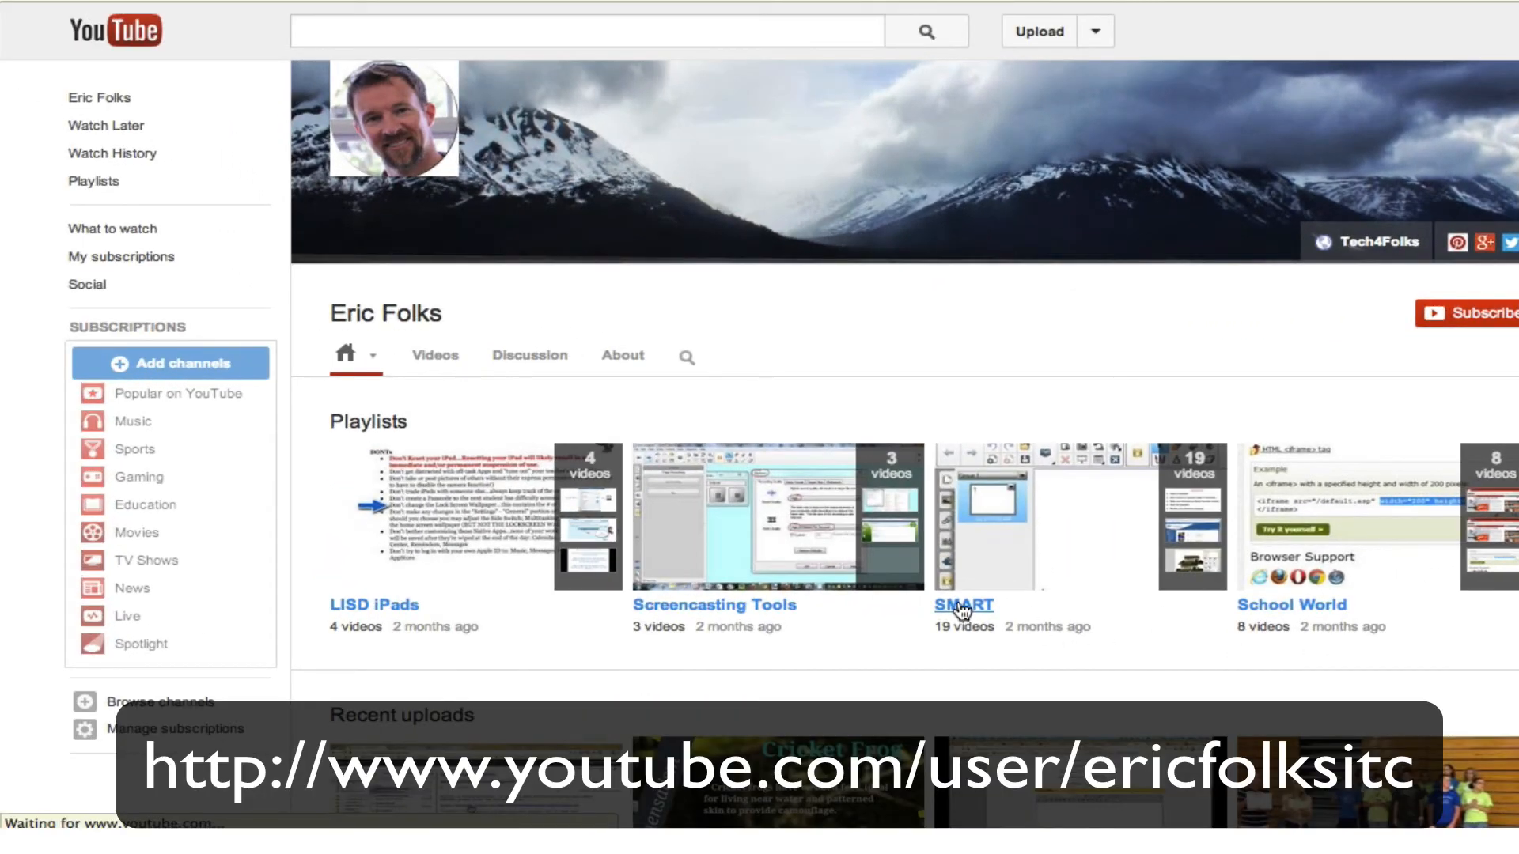
scroll(960, 609, "down", 7)
scroll(962, 609, "down", 4)
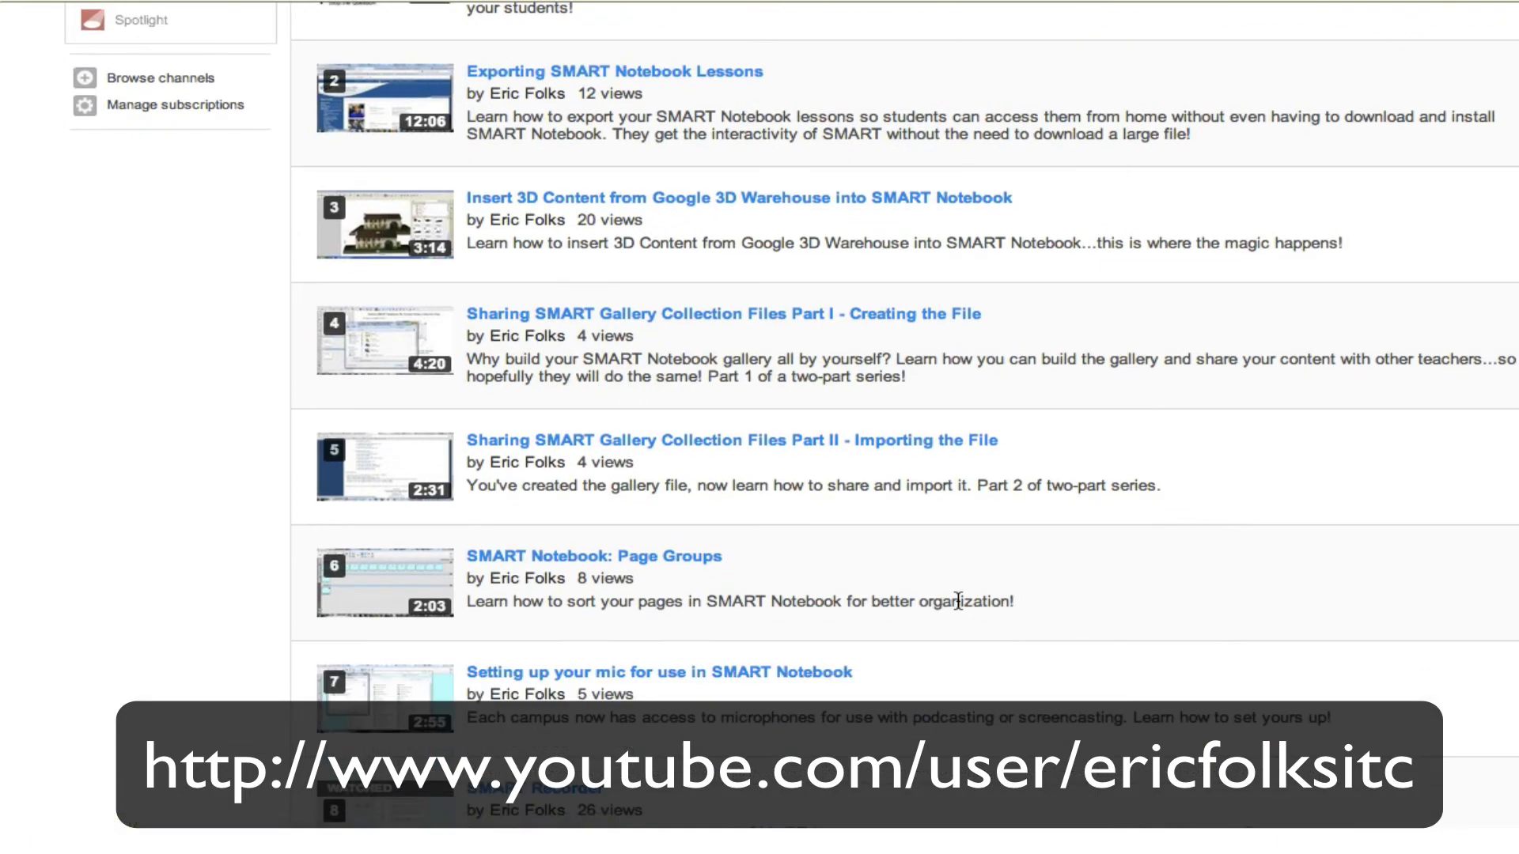
left_click(550, 559)
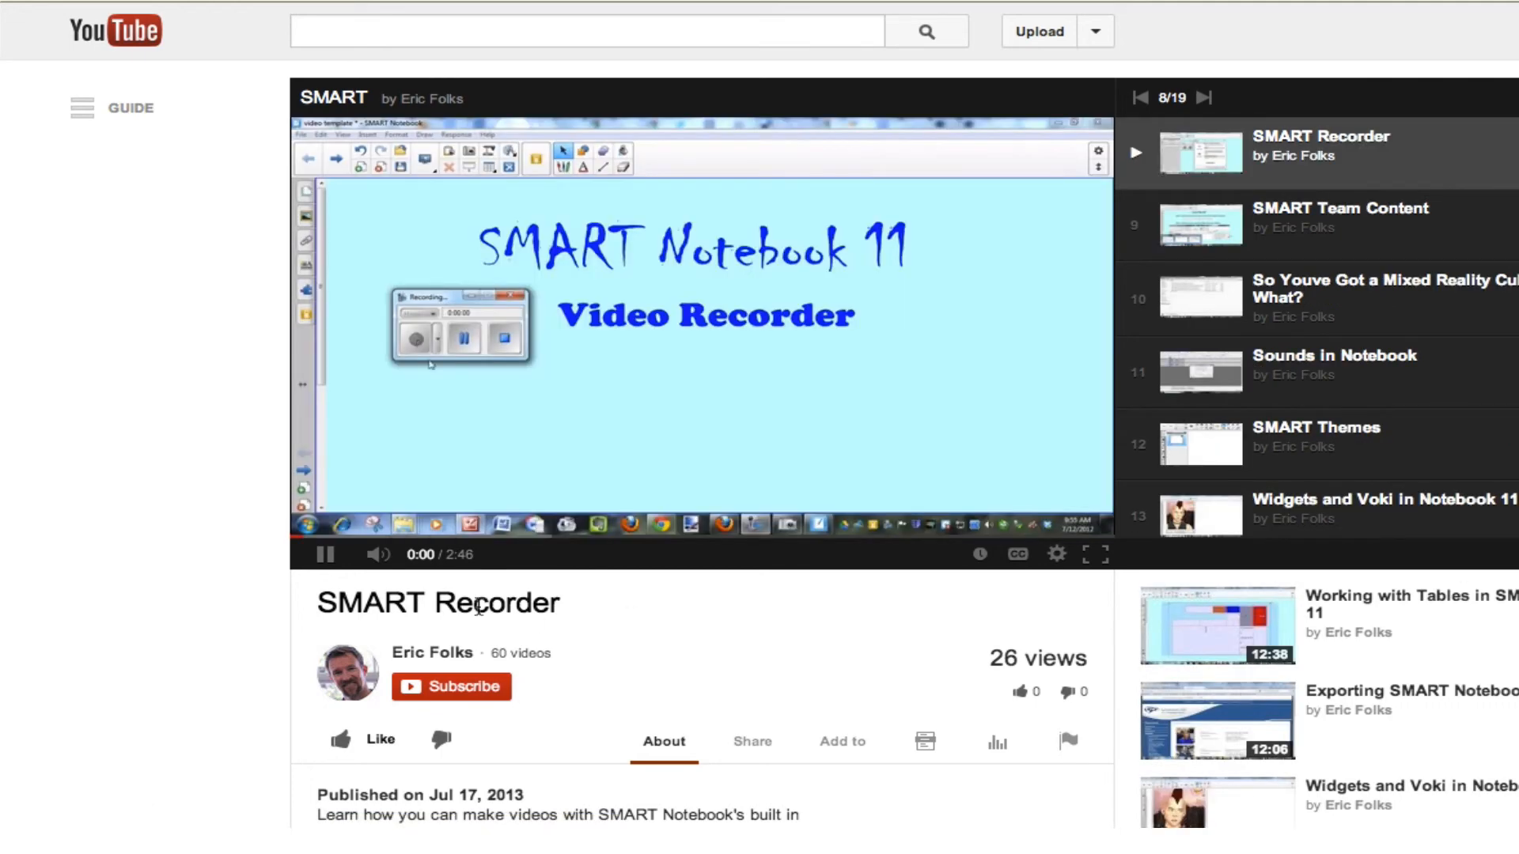
left_click(326, 555)
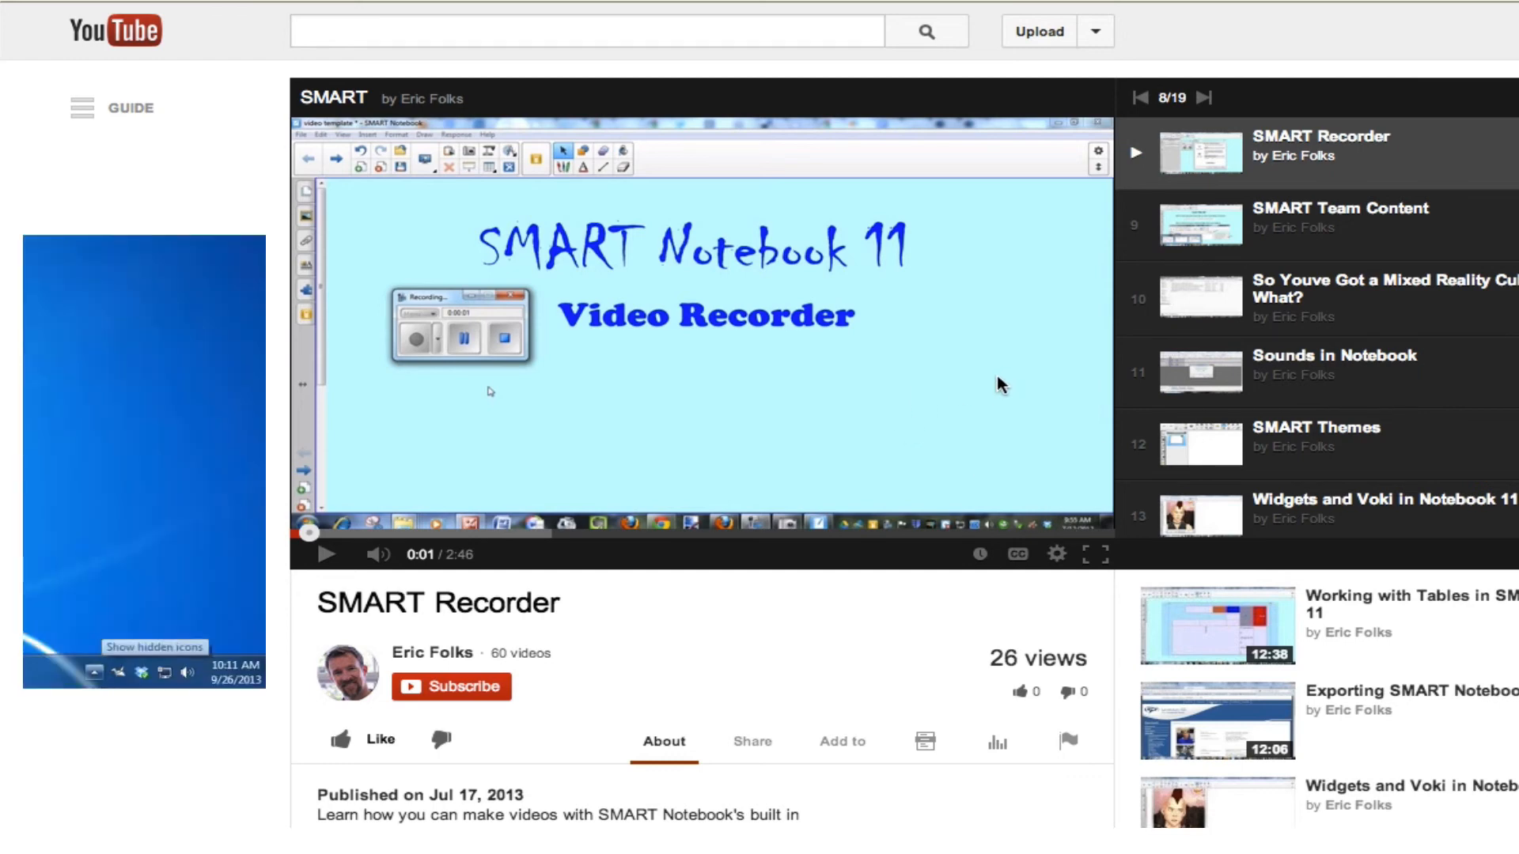
left_click(95, 674)
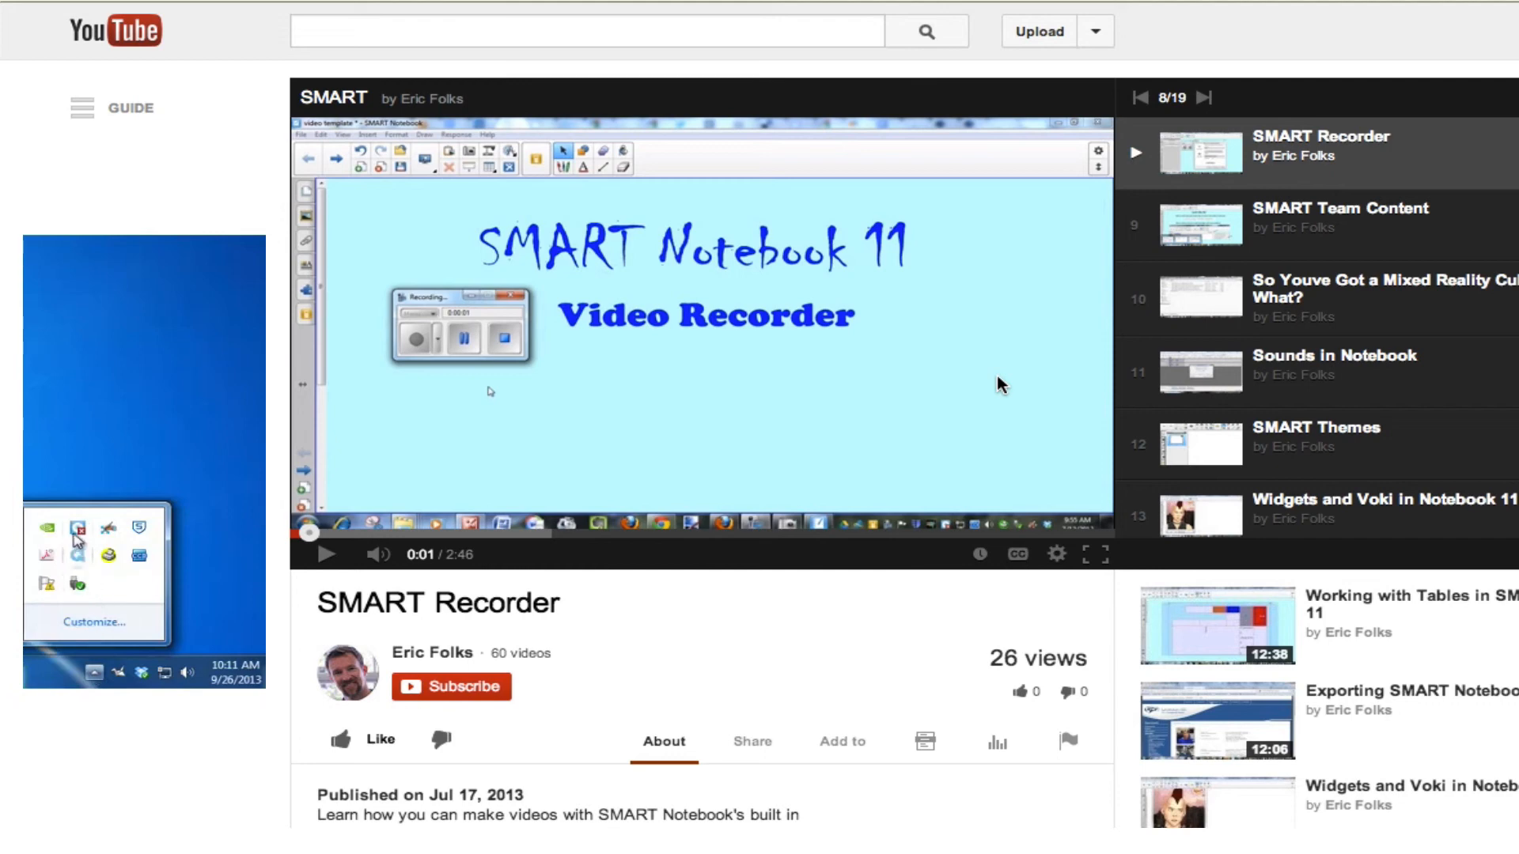
right_click(79, 530)
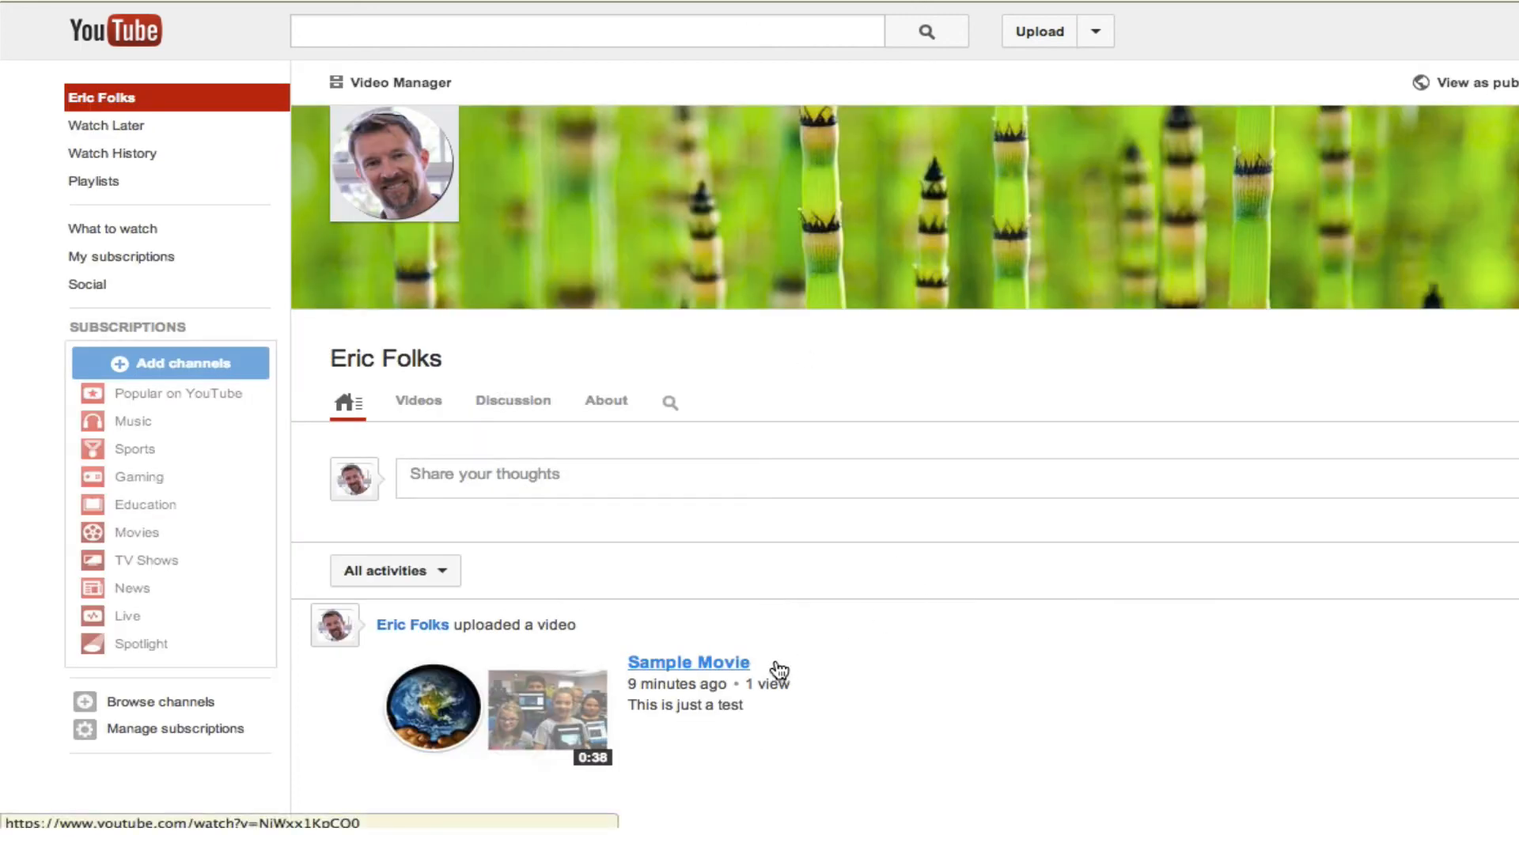
- Open the Sample Movie watch page and bring up its sharing options
left_click(718, 669)
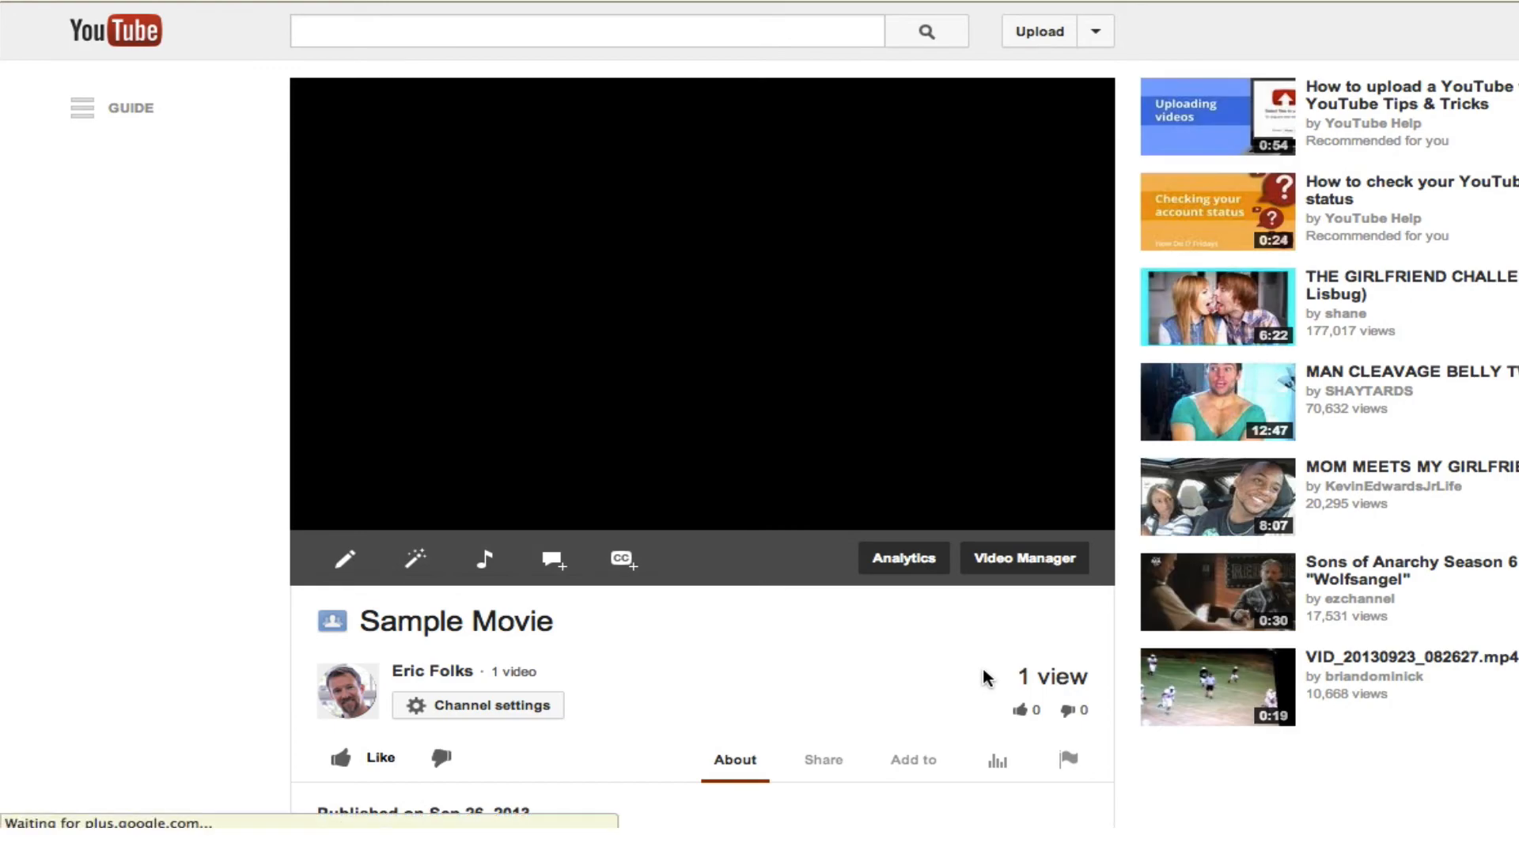
scroll(865, 628, "down", 3)
left_click(823, 527)
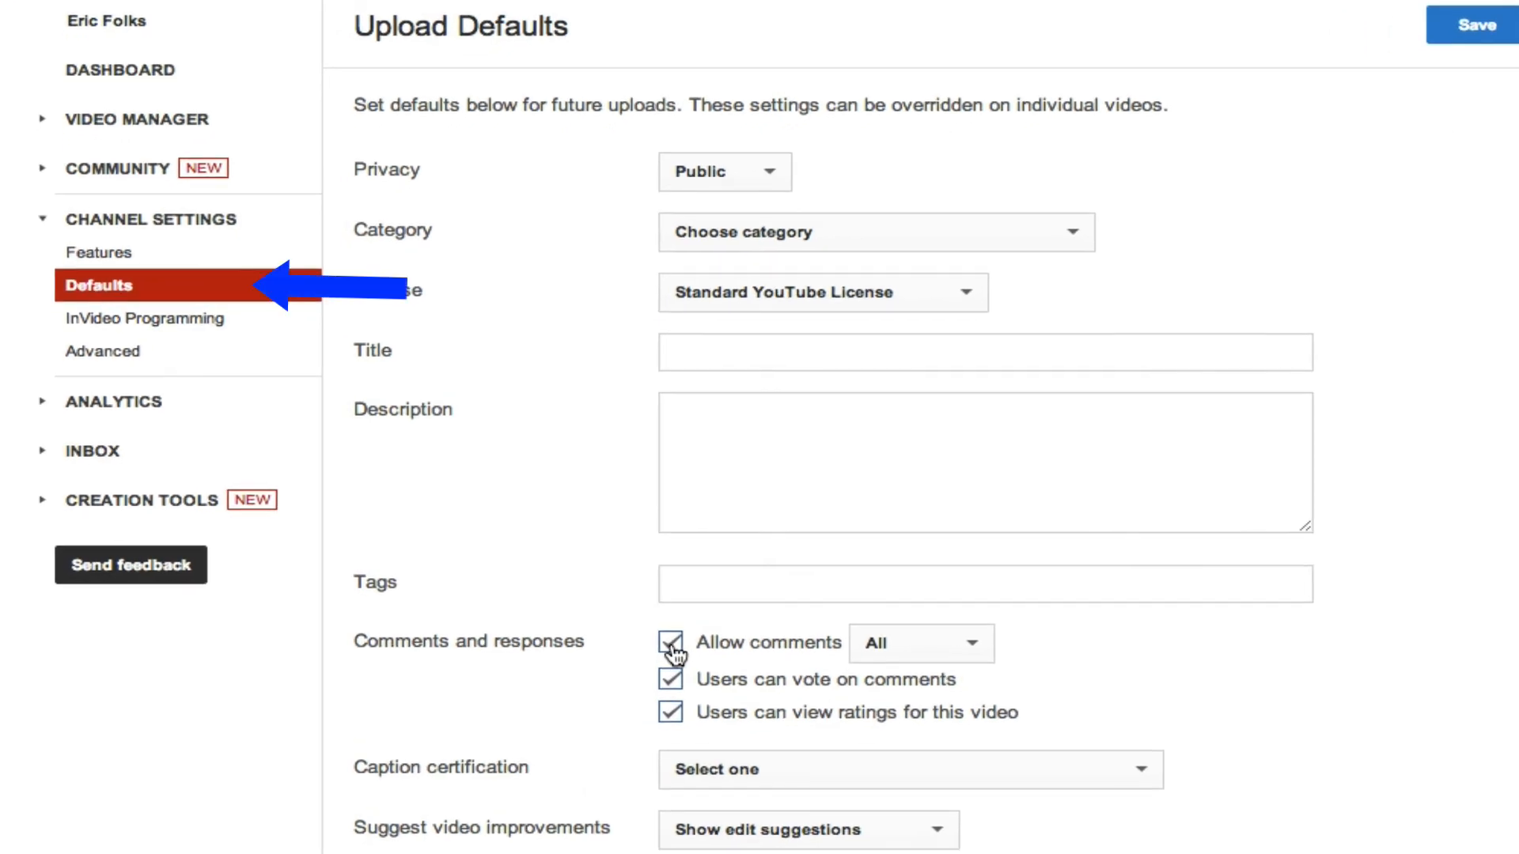
- Enable 'Users can vote on comments' by default and keep default privacy set to Public
left_click(671, 674)
scroll(1366, 687, "down", 2)
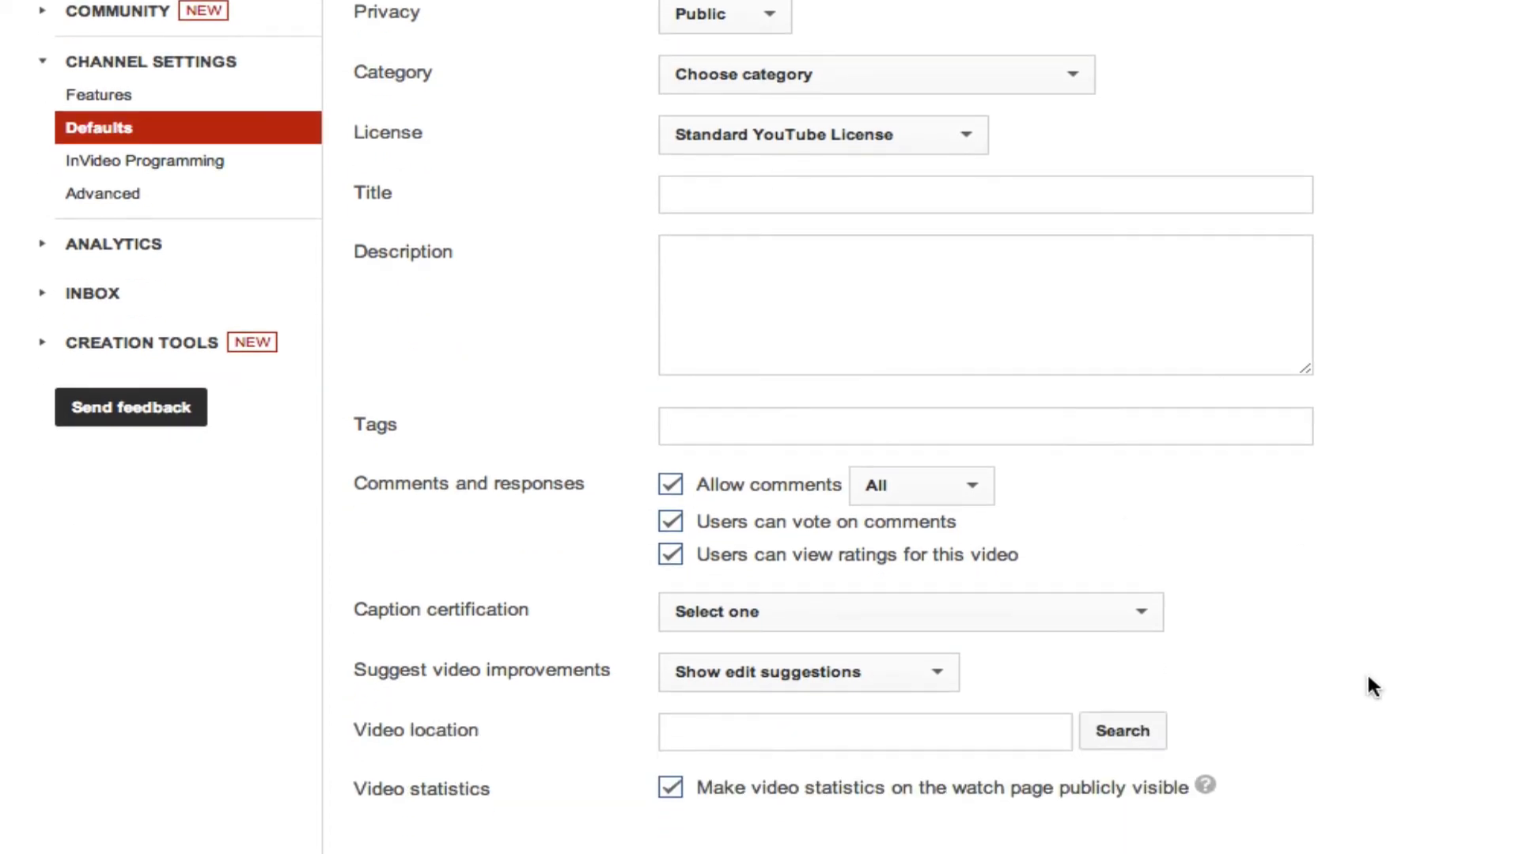
scroll(1367, 686, "up", 1)
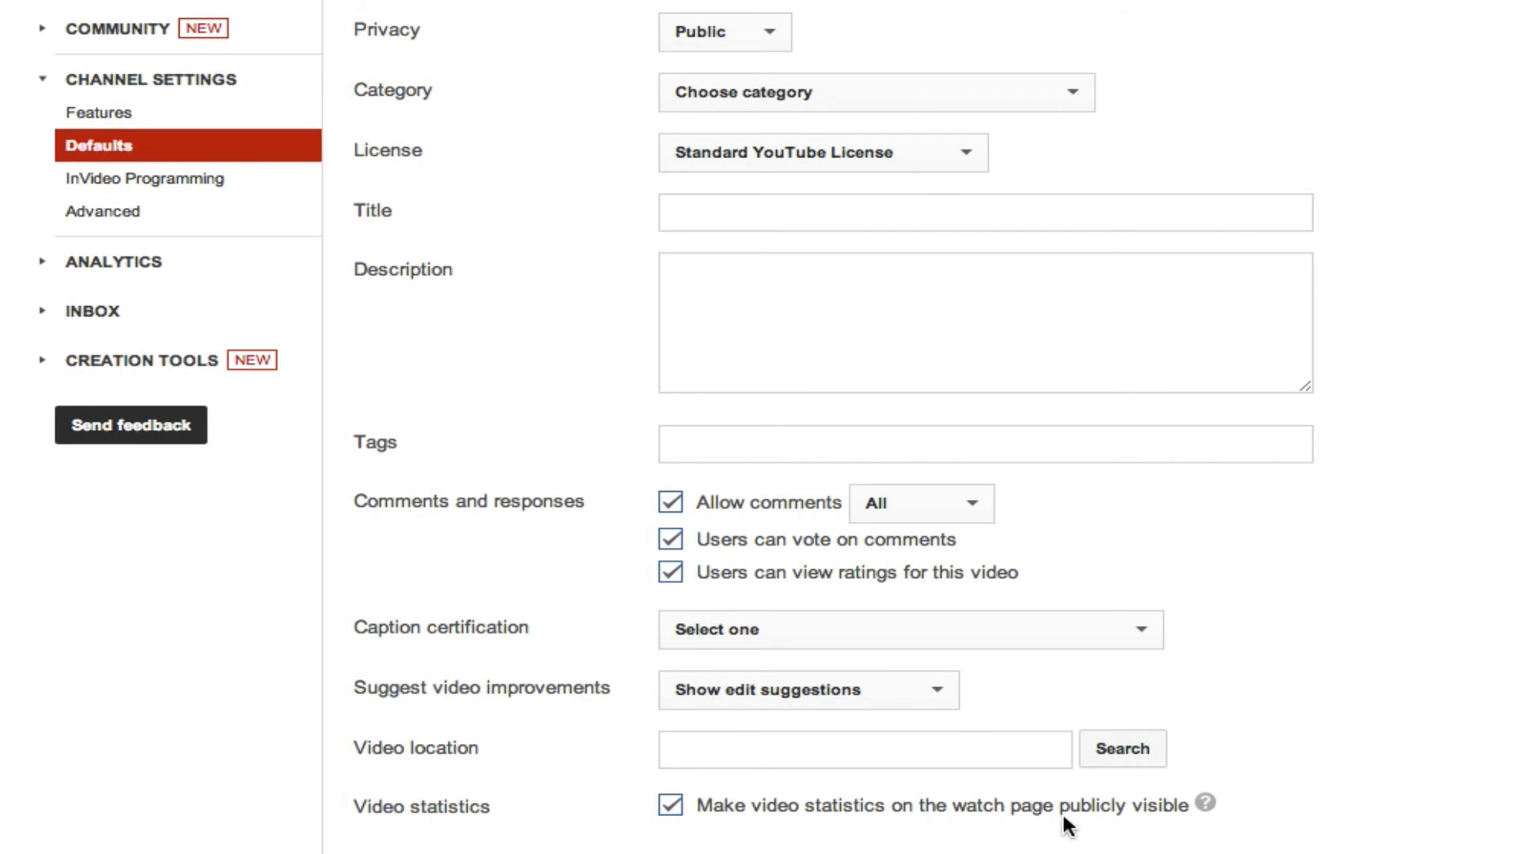
scroll(1330, 586, "up", 2)
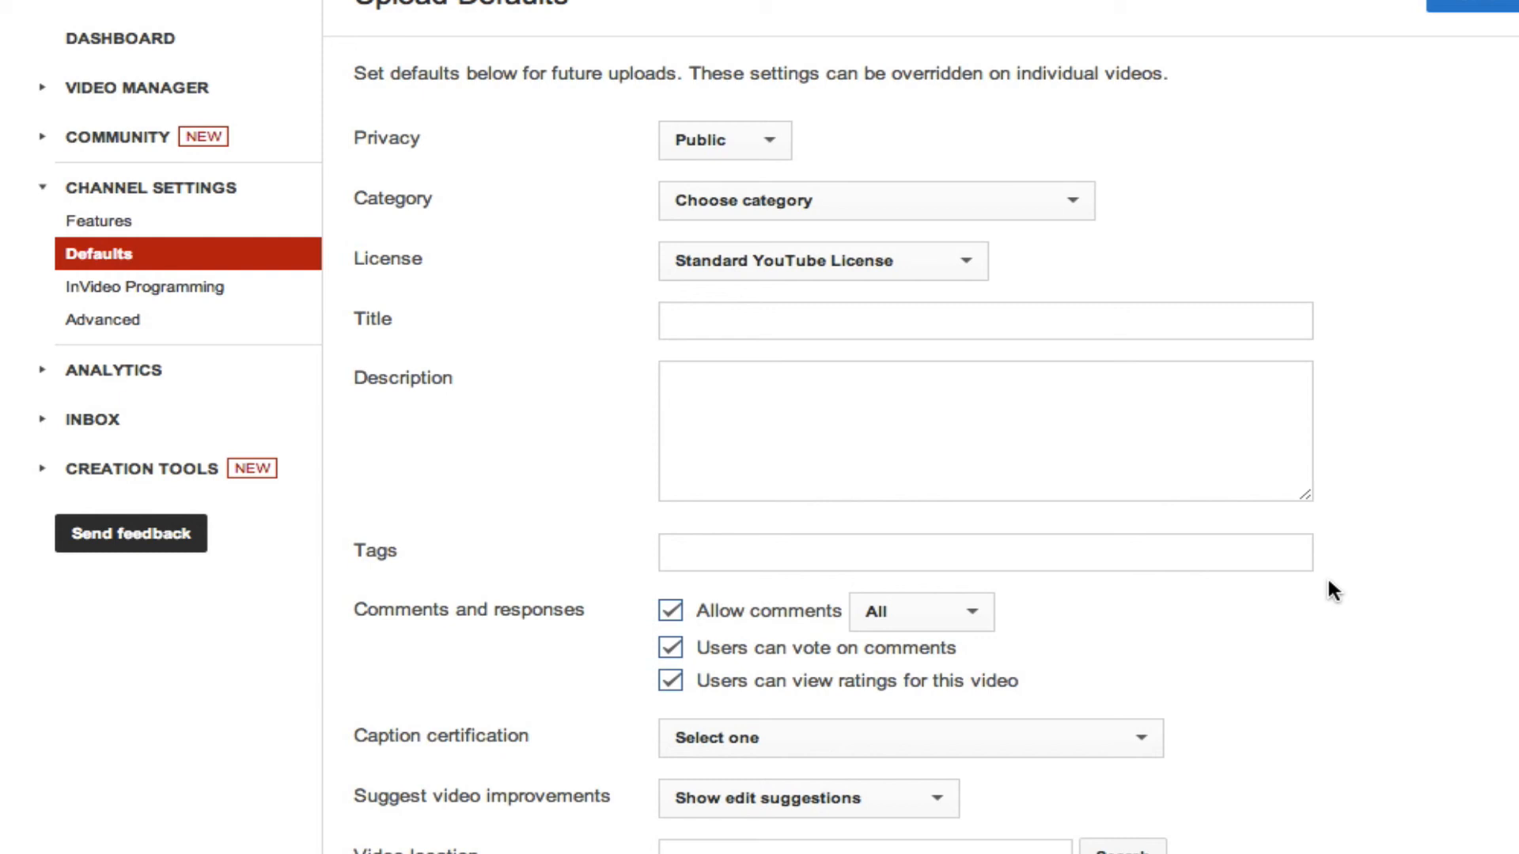
left_click(761, 134)
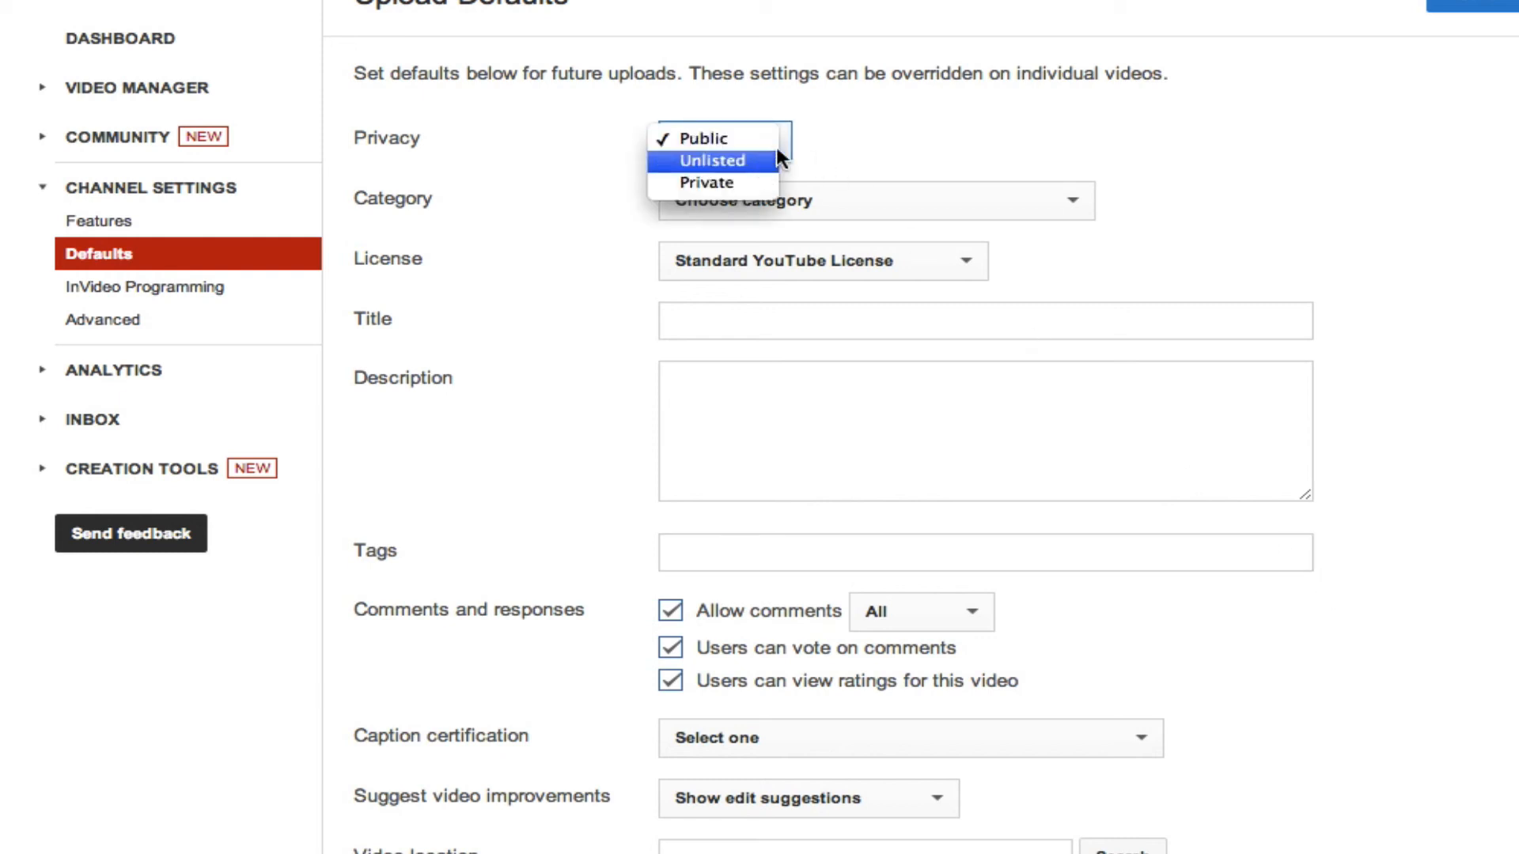
left_click(852, 136)
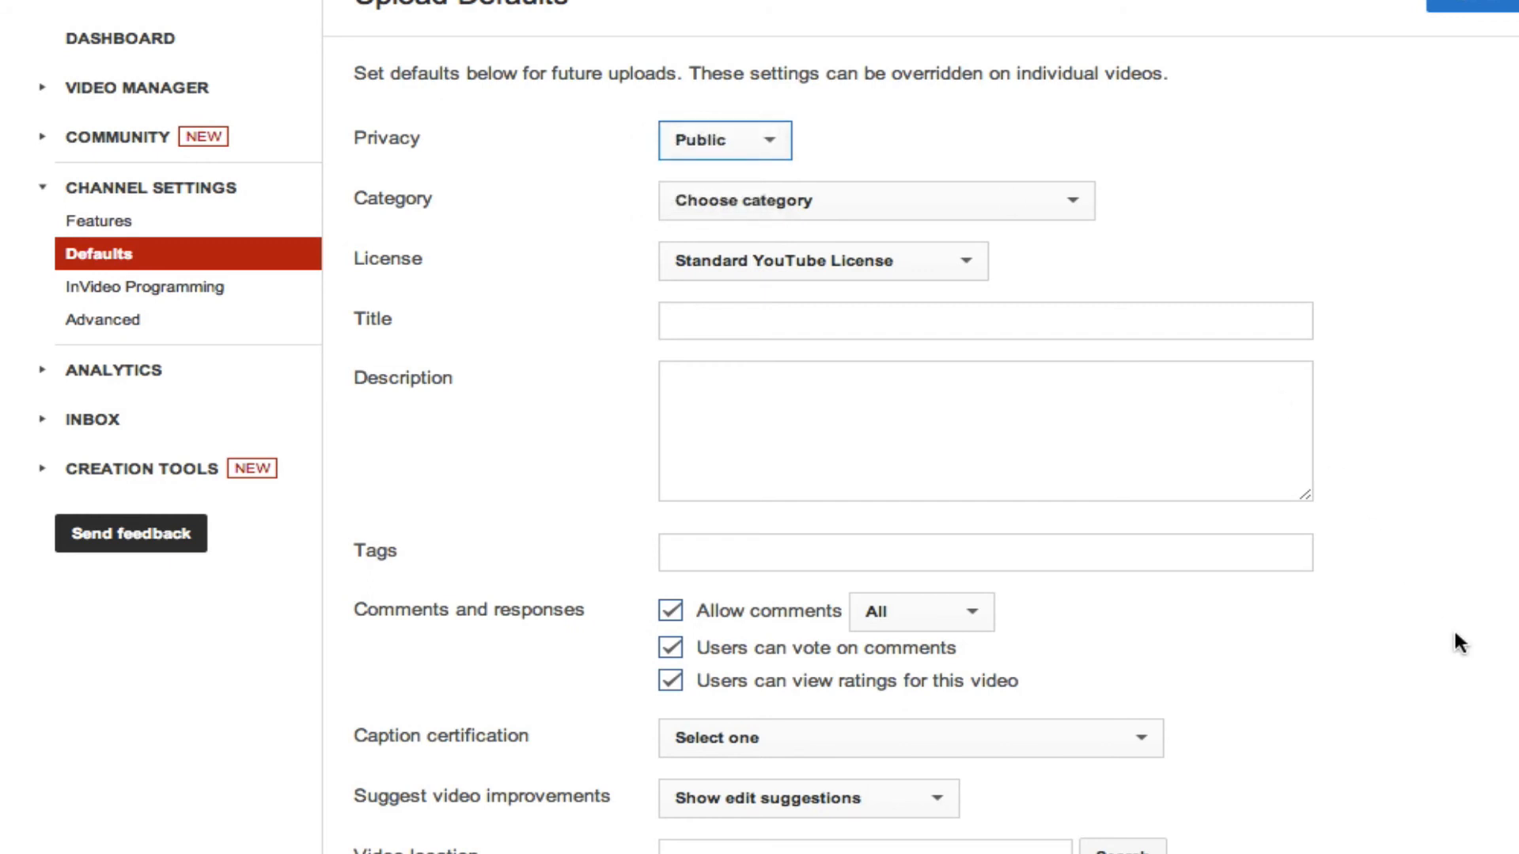
scroll(1454, 629, "down", 2)
scroll(1454, 628, "up", 3)
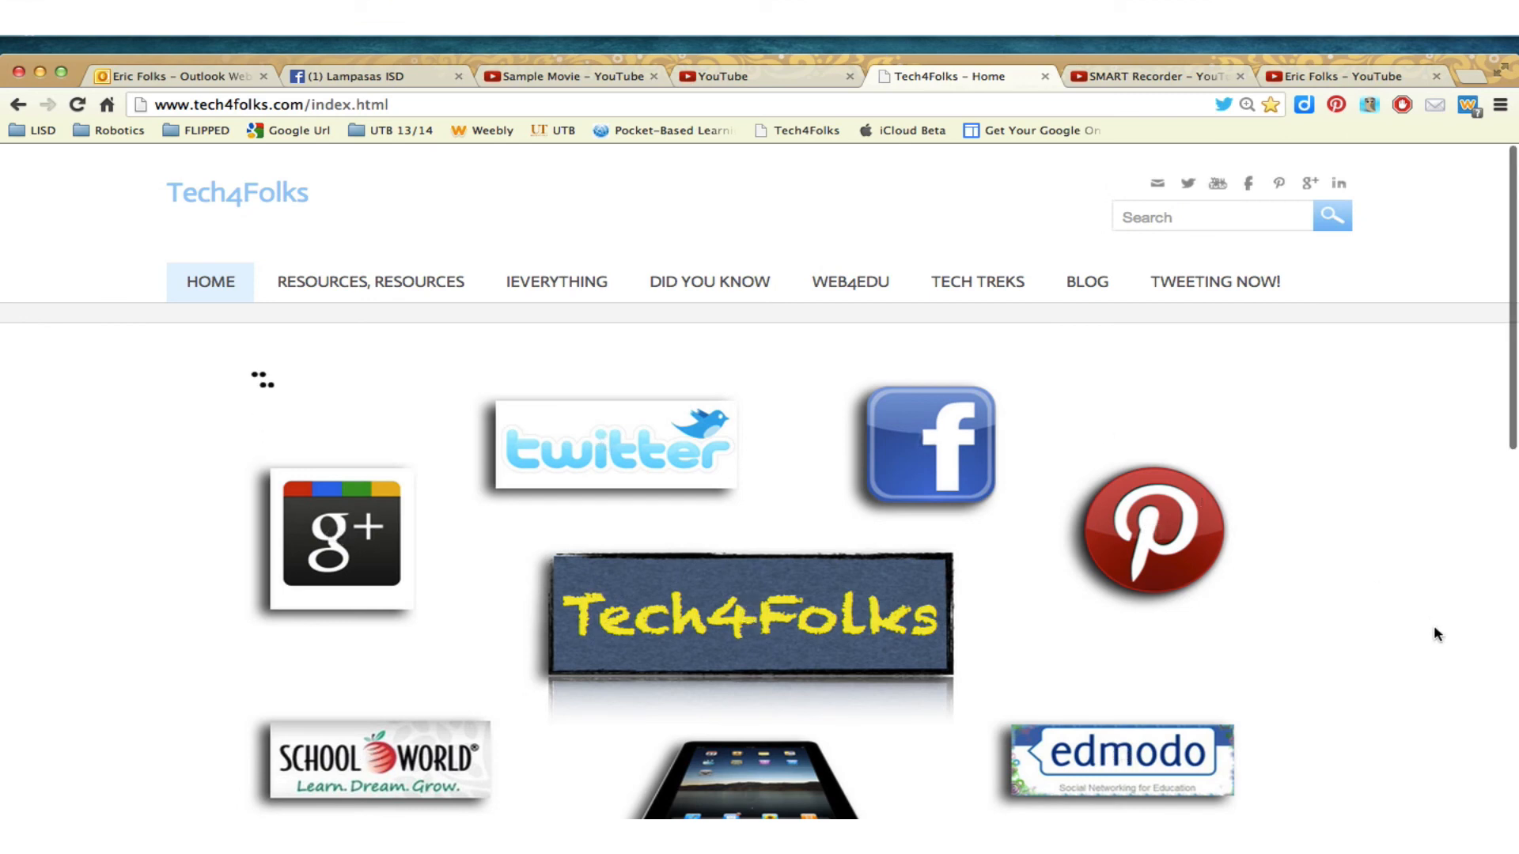
scroll(1437, 633, "down", 1)
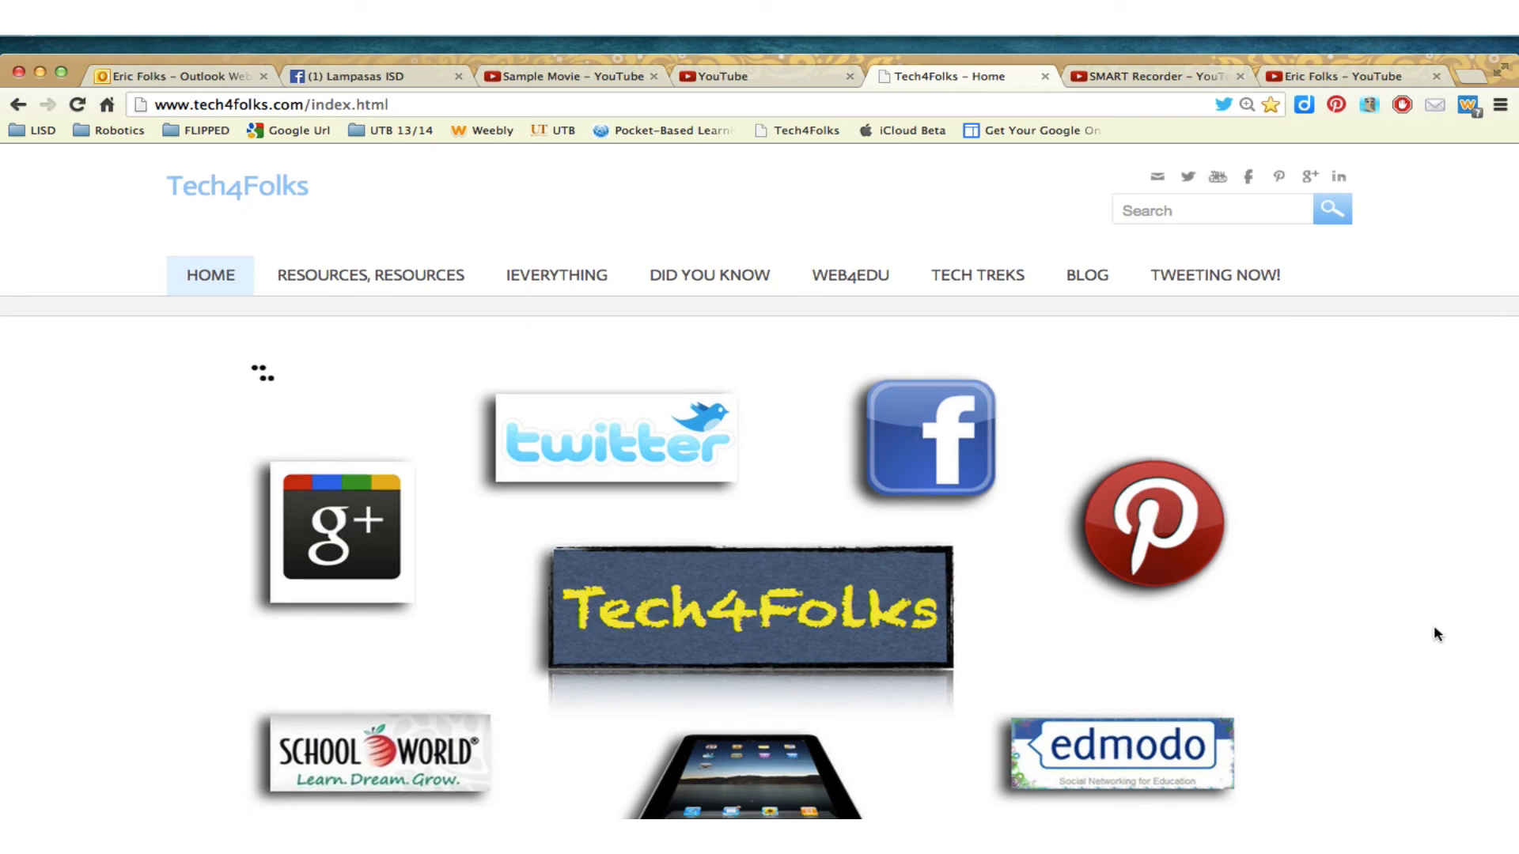